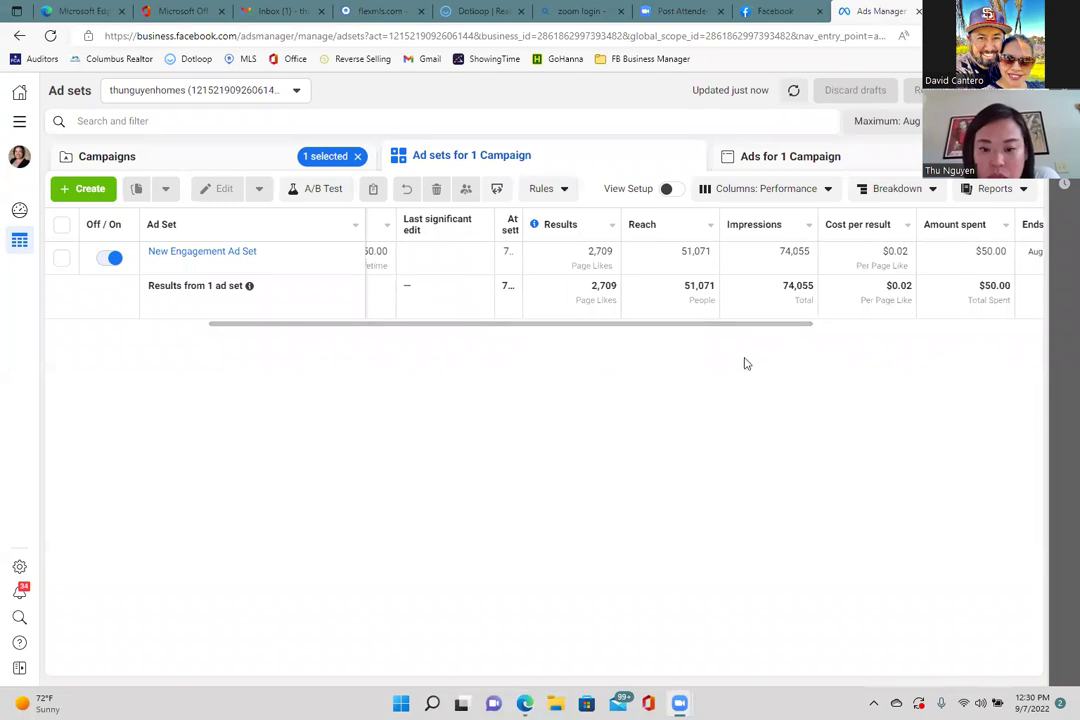
- Switch from Ads Manager to Facebook and open the managed Realtor business Page
click(617, 432)
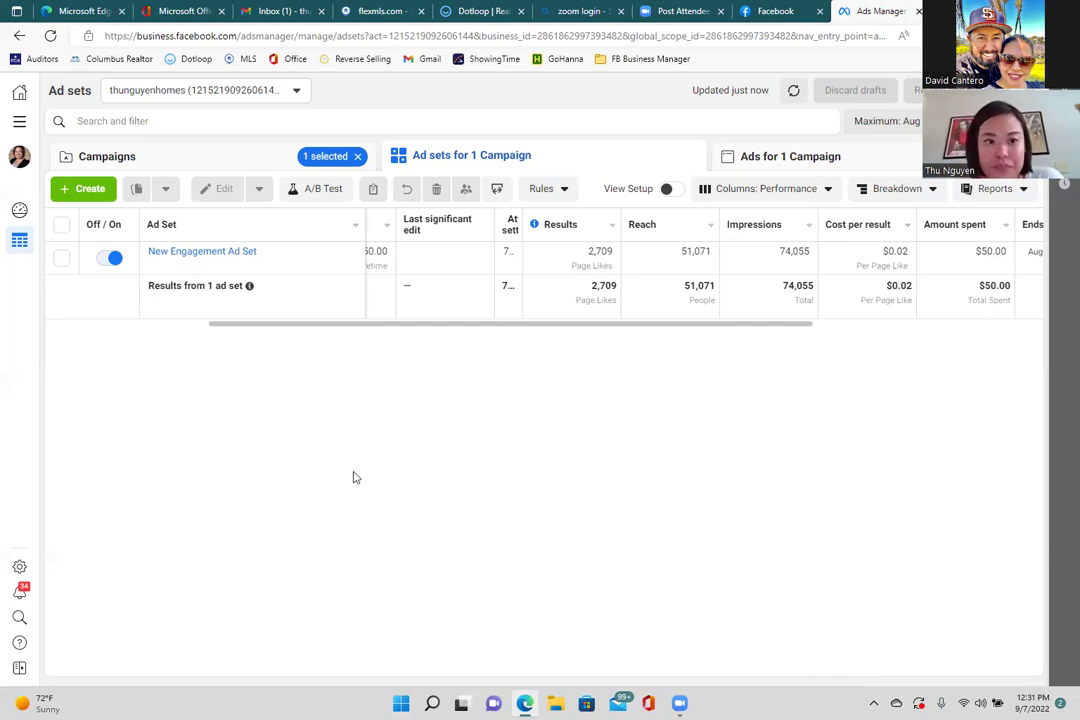
click(775, 11)
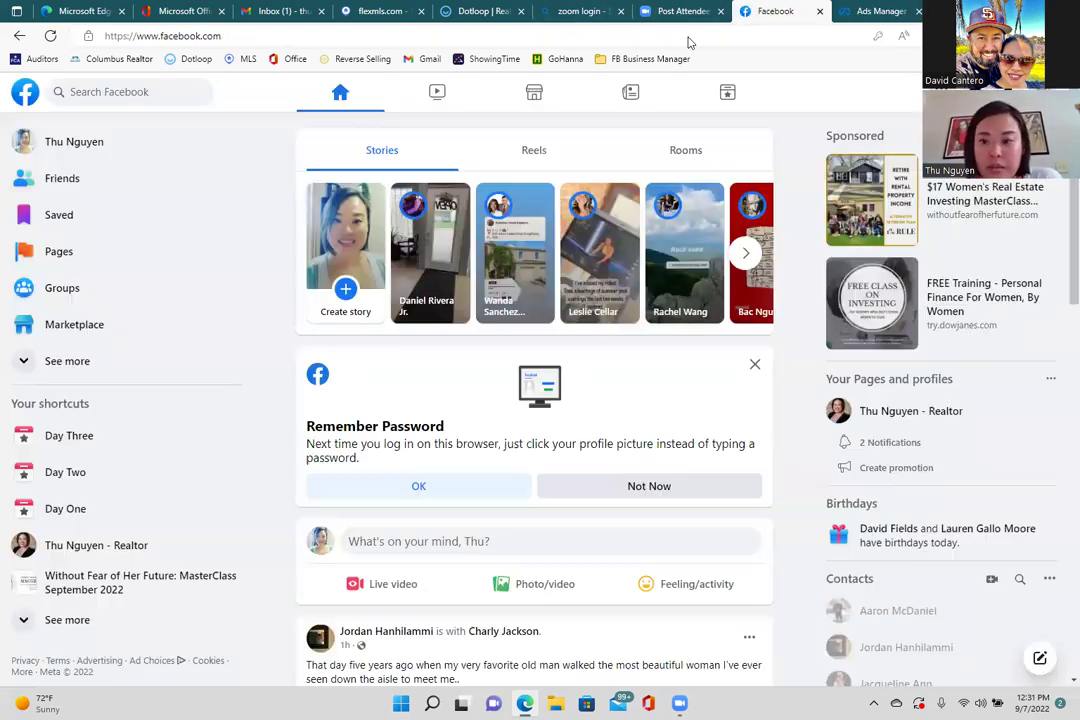
click(62, 546)
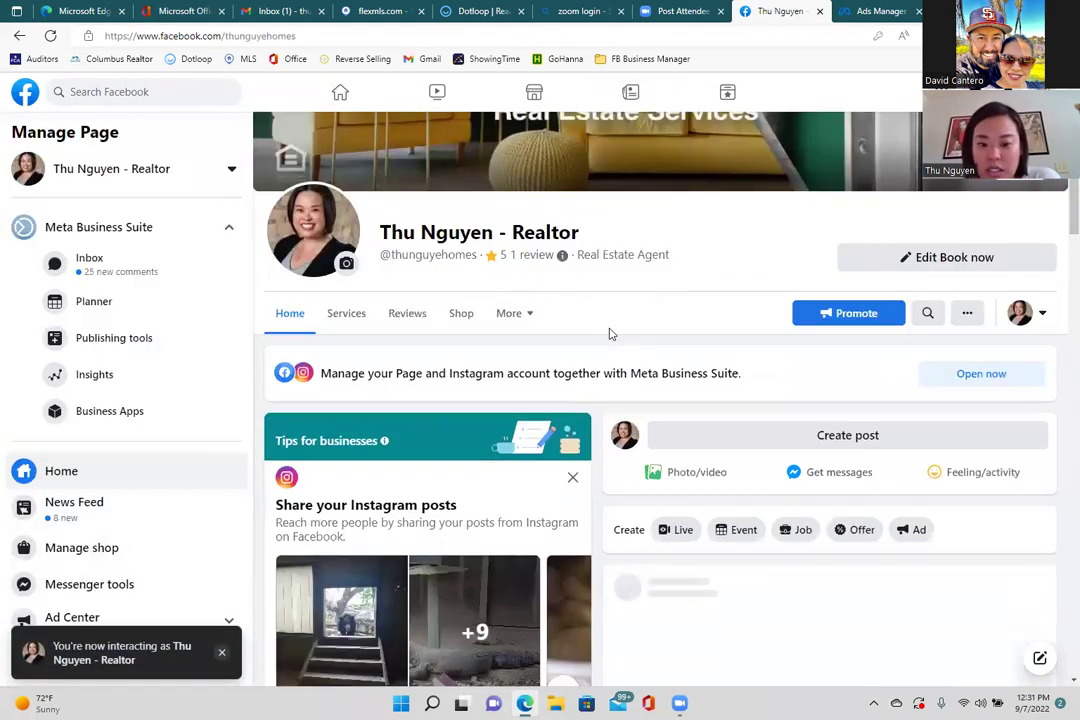
- Pin the introduction video post about becoming a Realtor to the top of the Page
scroll(610, 333, down, 5)
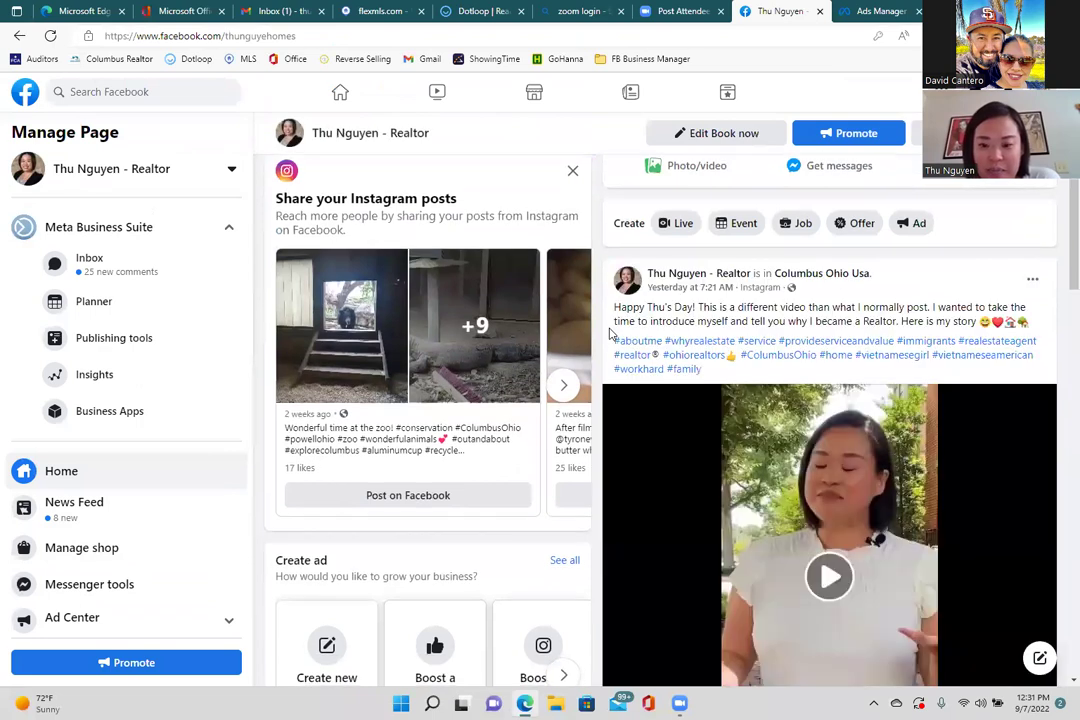
scroll(610, 333, down, 2)
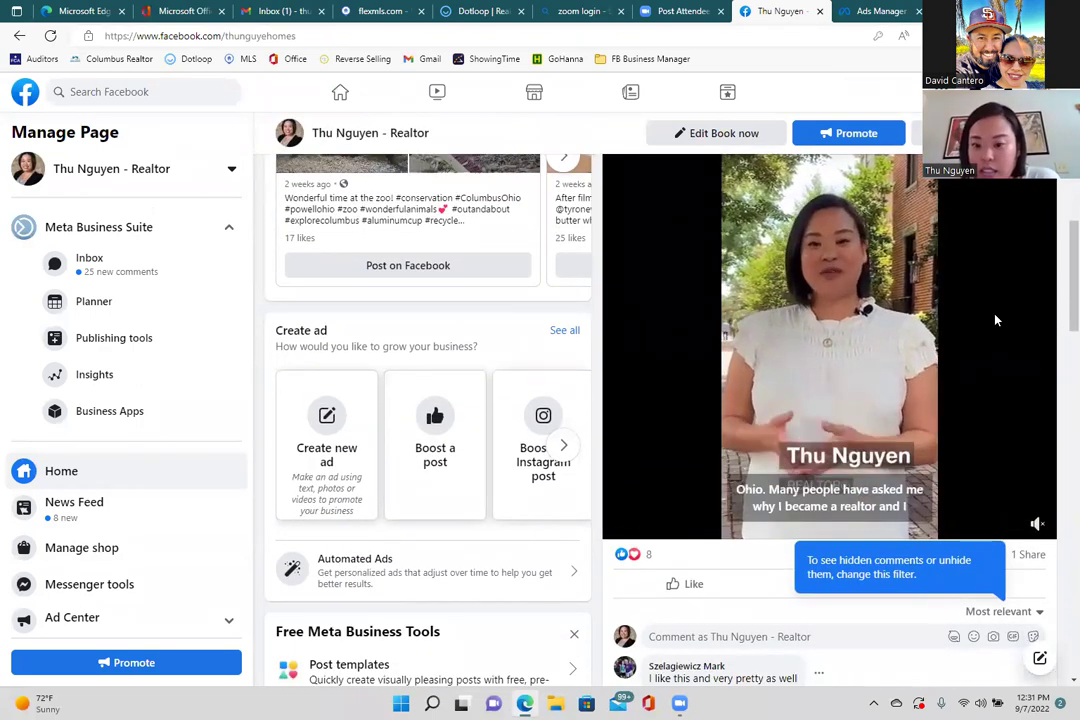
scroll(507, 410, up, 2)
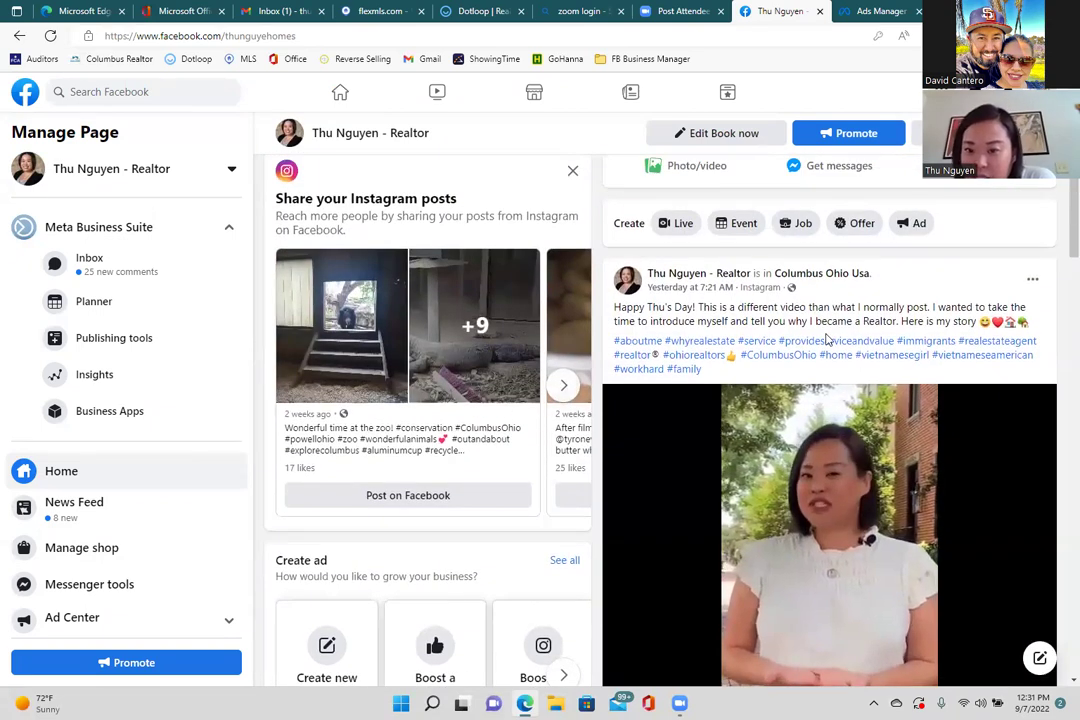
click(1032, 280)
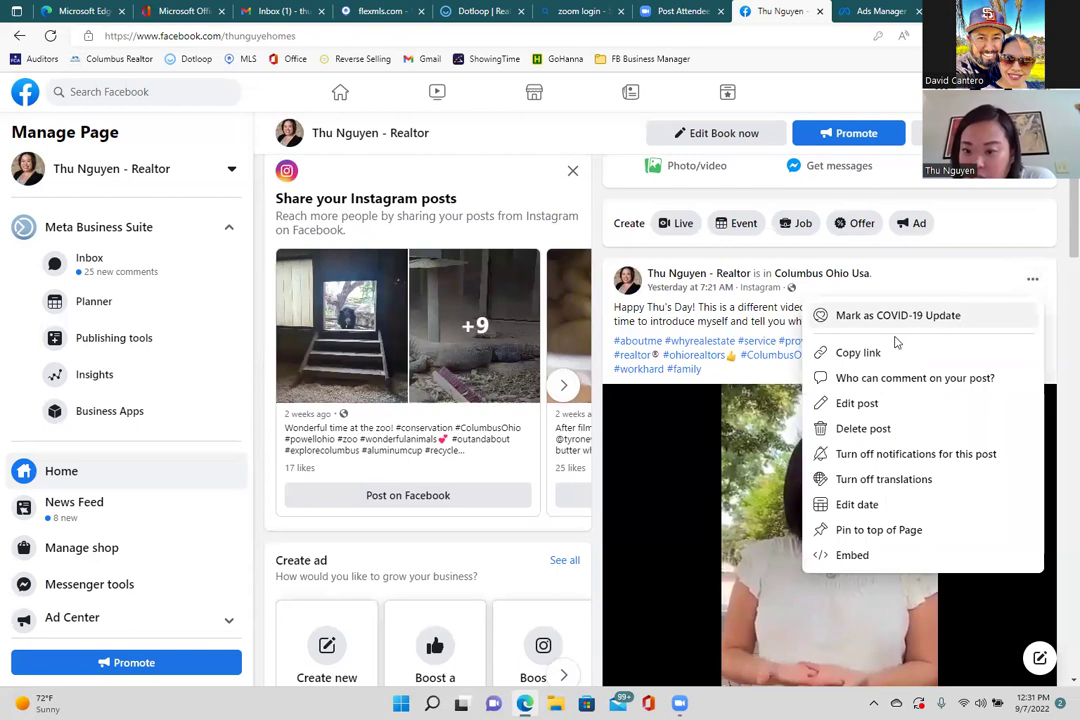
click(858, 531)
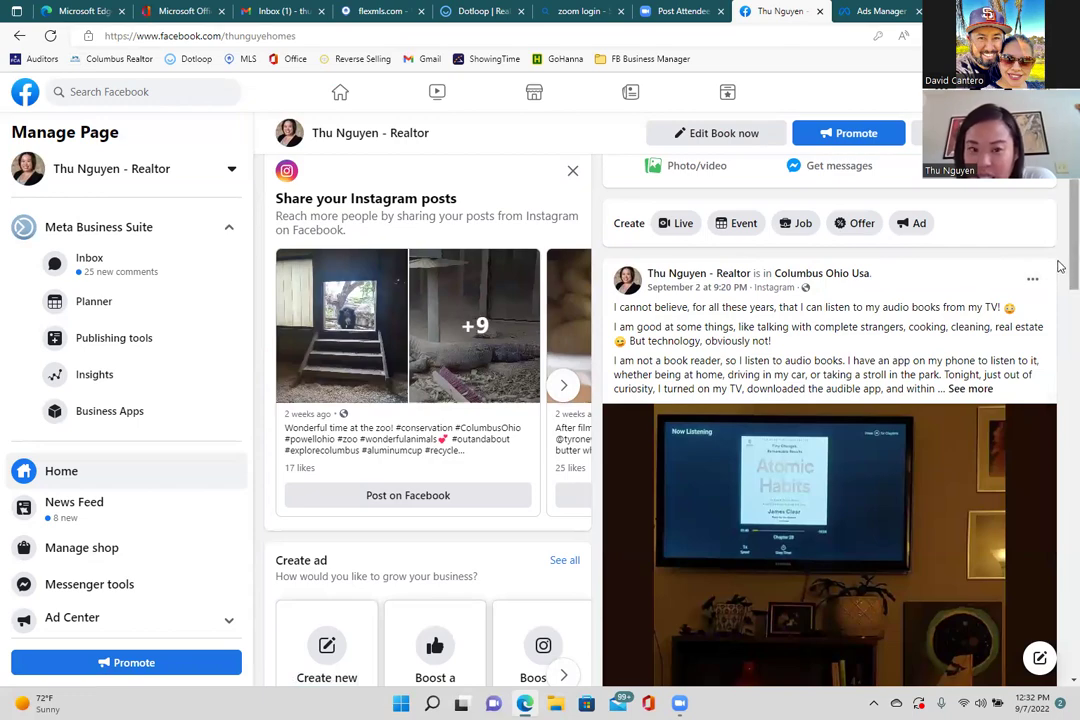
- Reload the business Page and check the placement of the pinned introduction video post
scroll(1058, 266, up, 5)
scroll(1060, 200, down, 3)
scroll(1048, 225, down, 8)
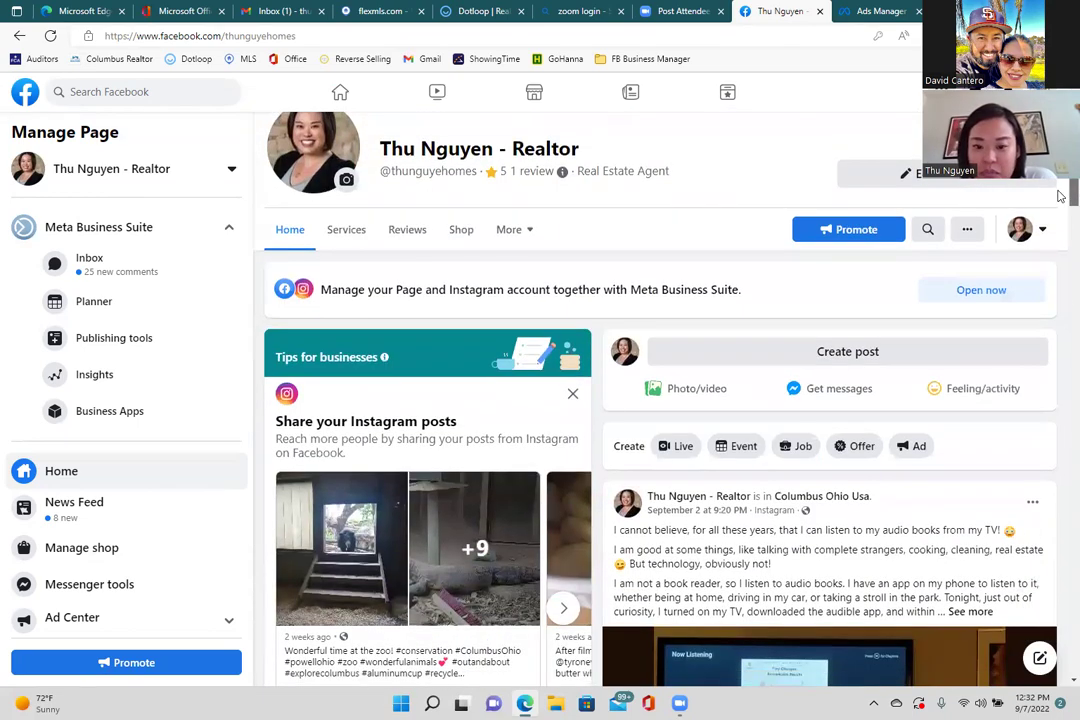
scroll(1031, 298, down, 2)
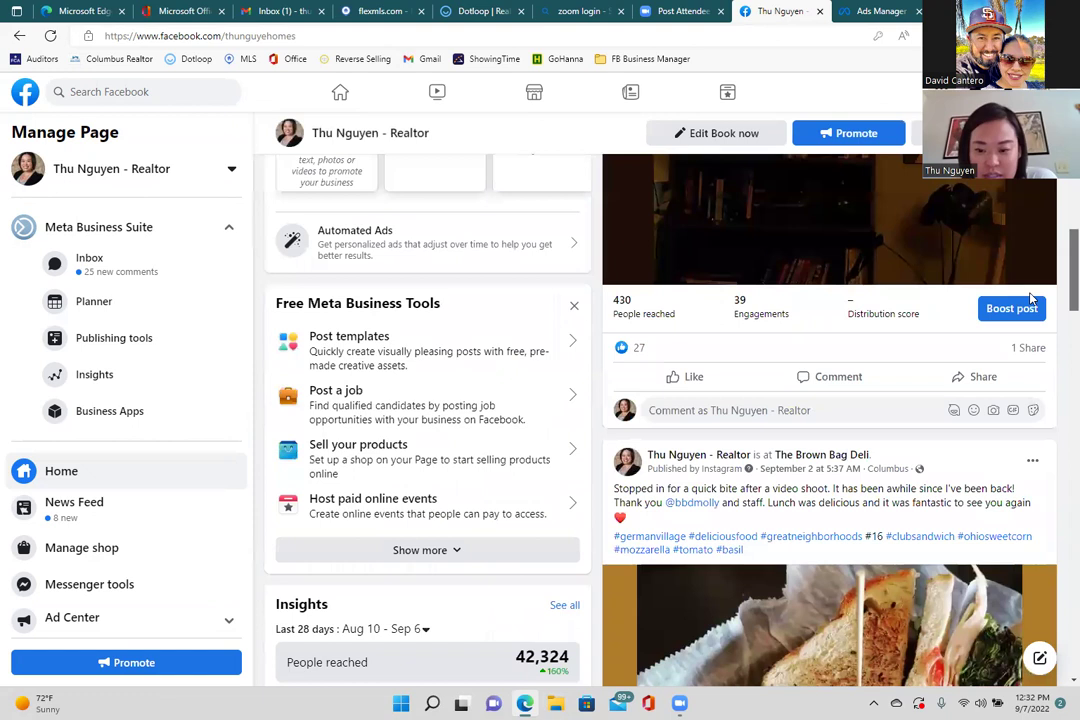
scroll(1031, 298, up, 12)
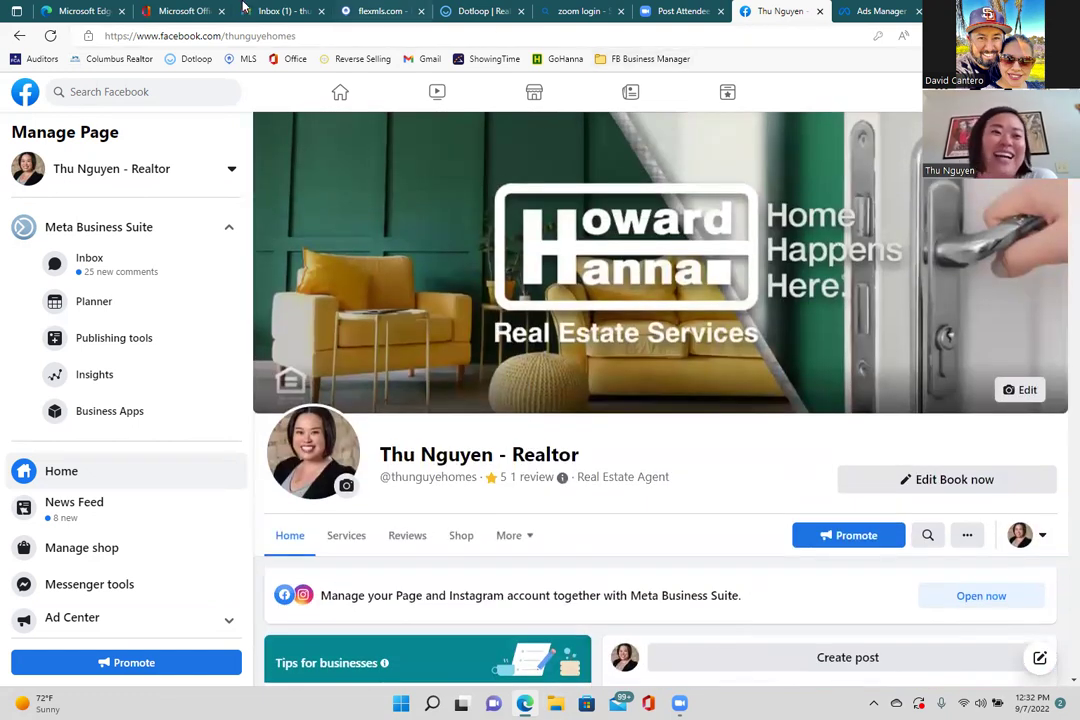
click(50, 37)
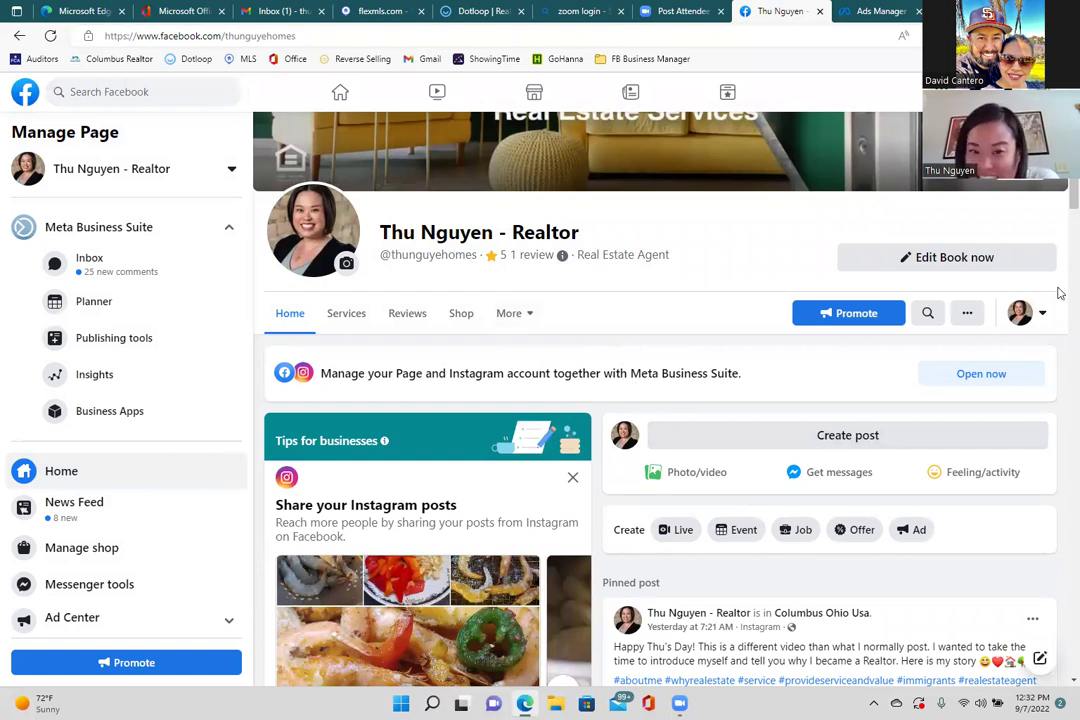
drag(1060, 200, 1060, 270)
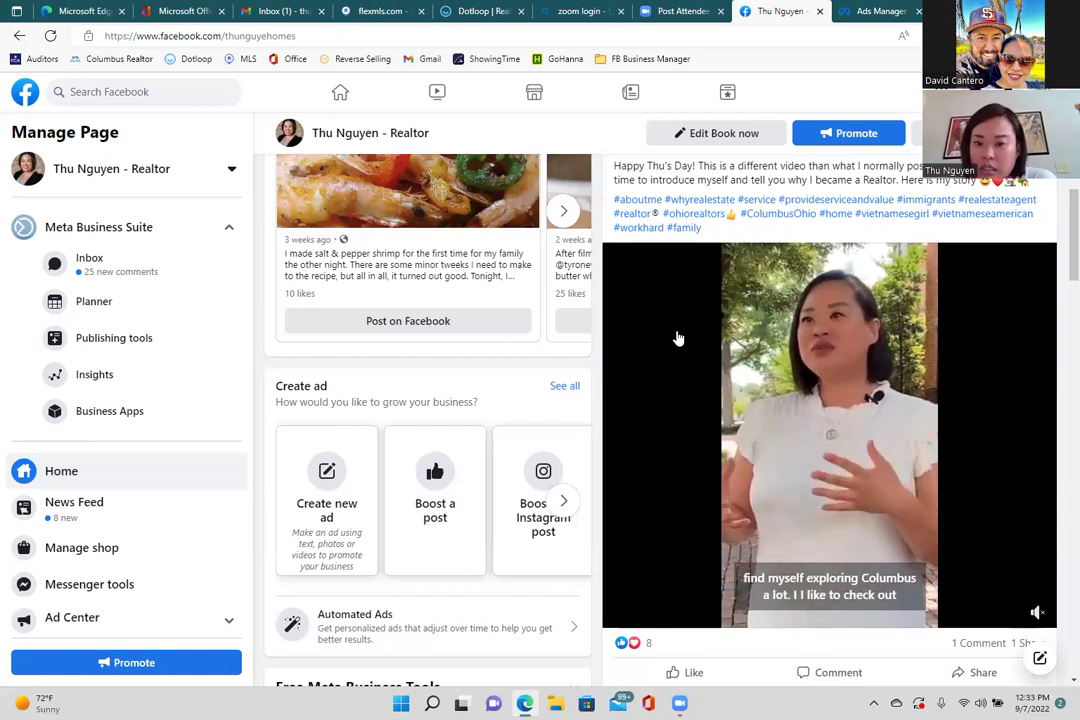
scroll(678, 339, up, 2)
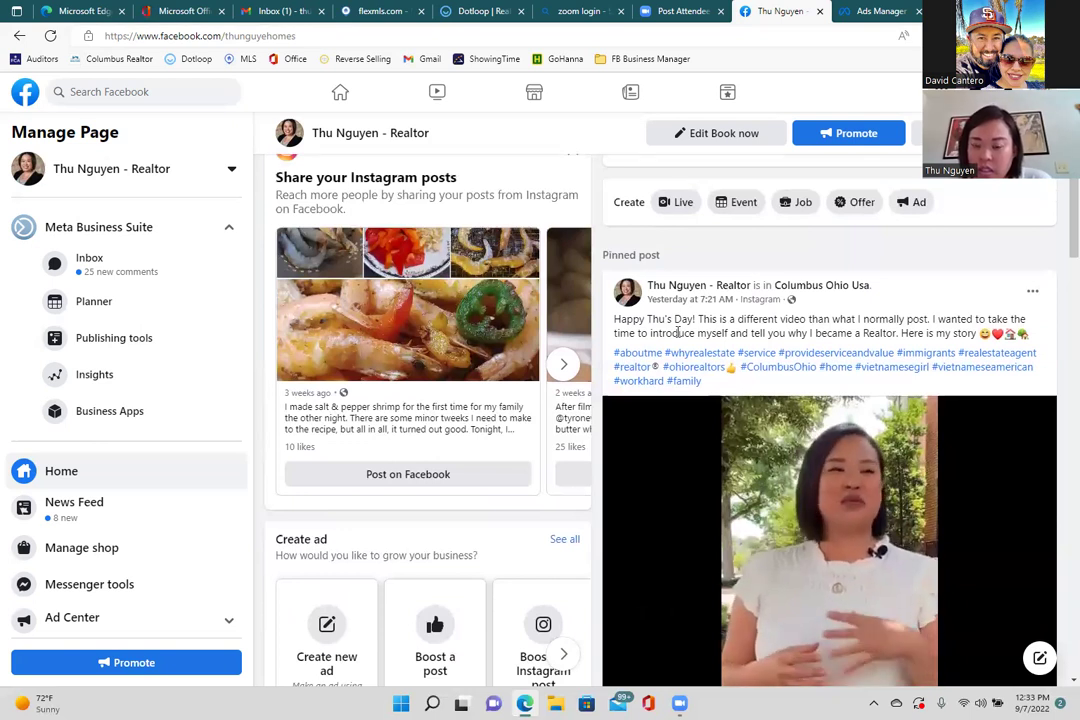
- Open the pinned introduction video post for editing and place the text cursor after "This is" in the caption's opening
click(1033, 291)
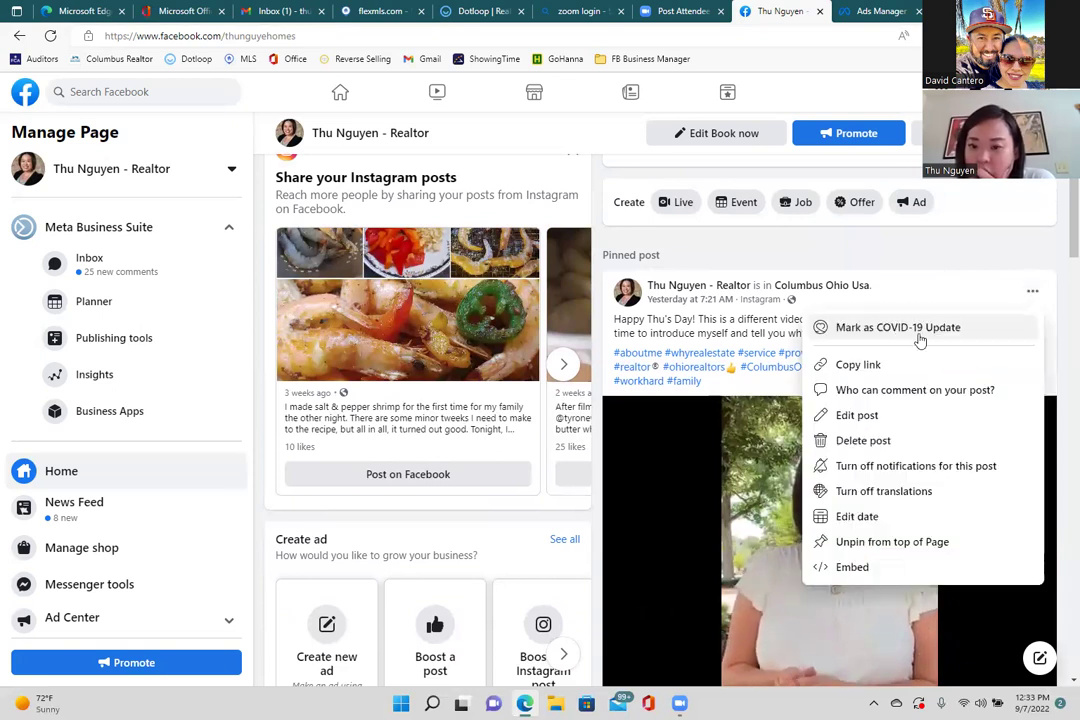
click(856, 415)
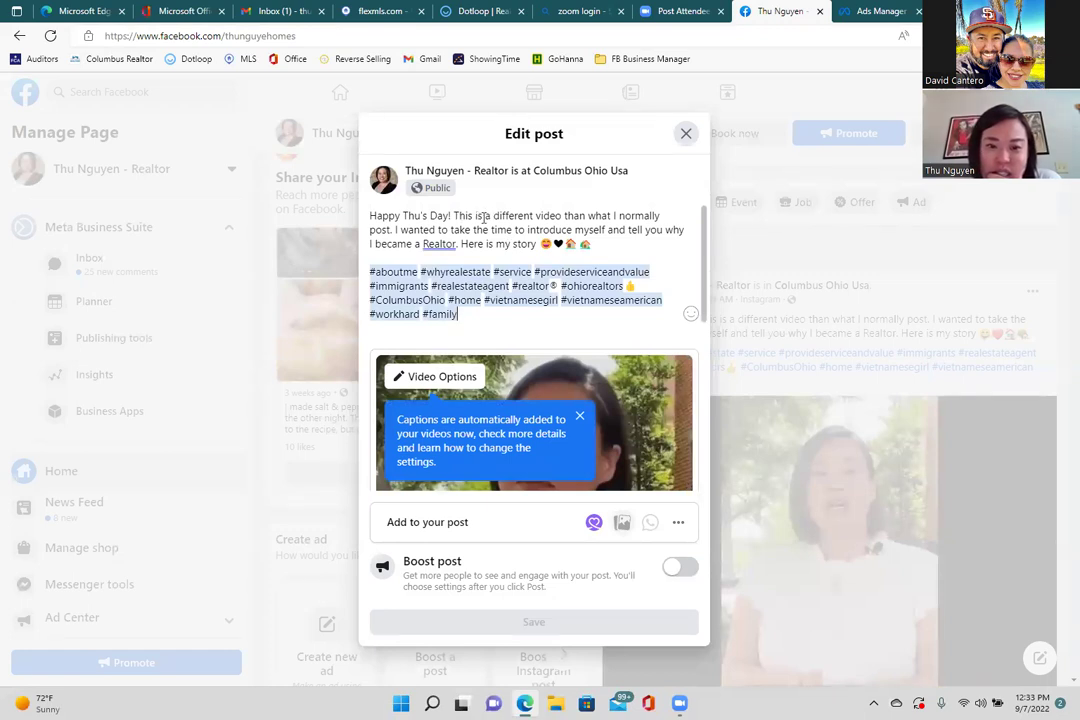
click(484, 217)
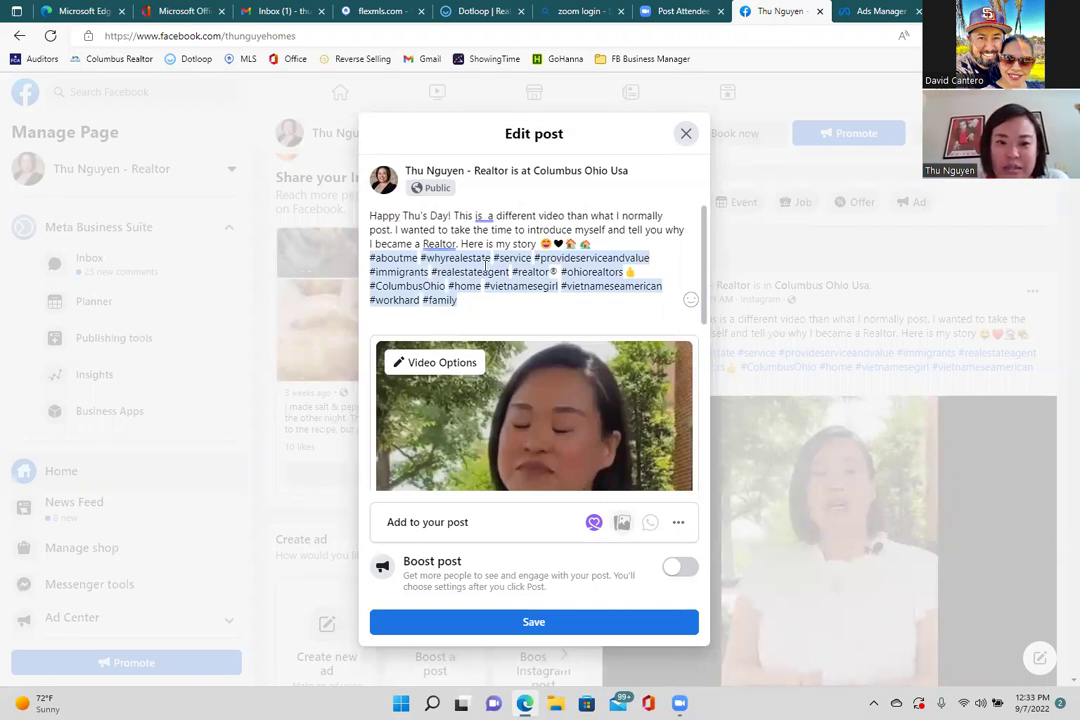
click(484, 216)
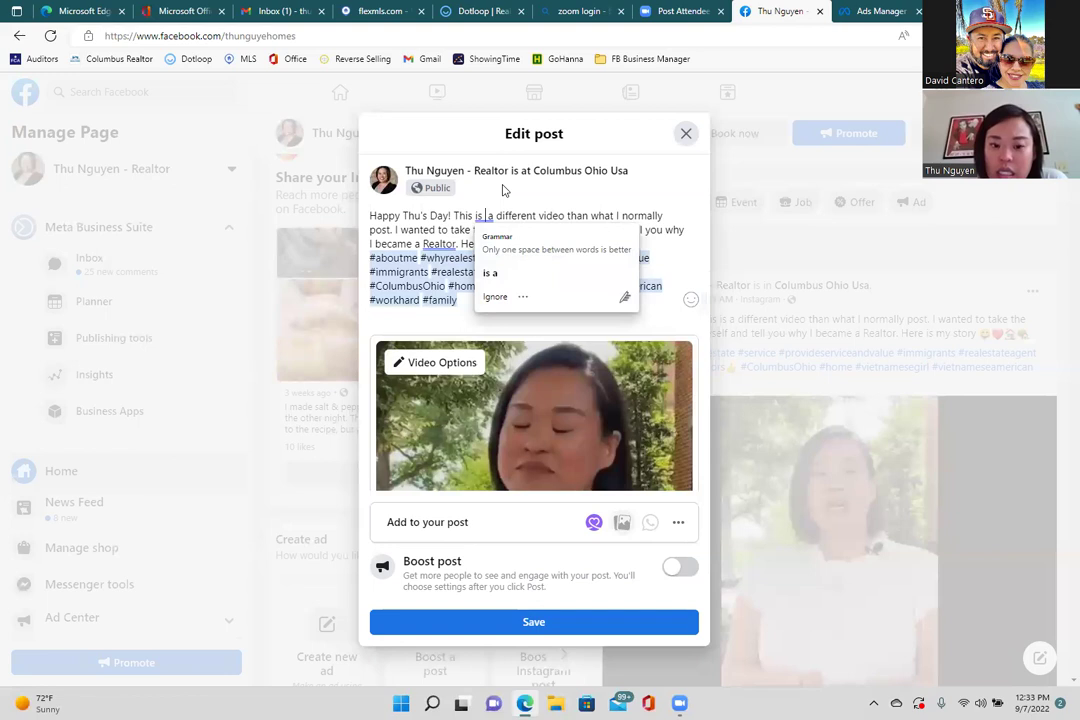
click(505, 190)
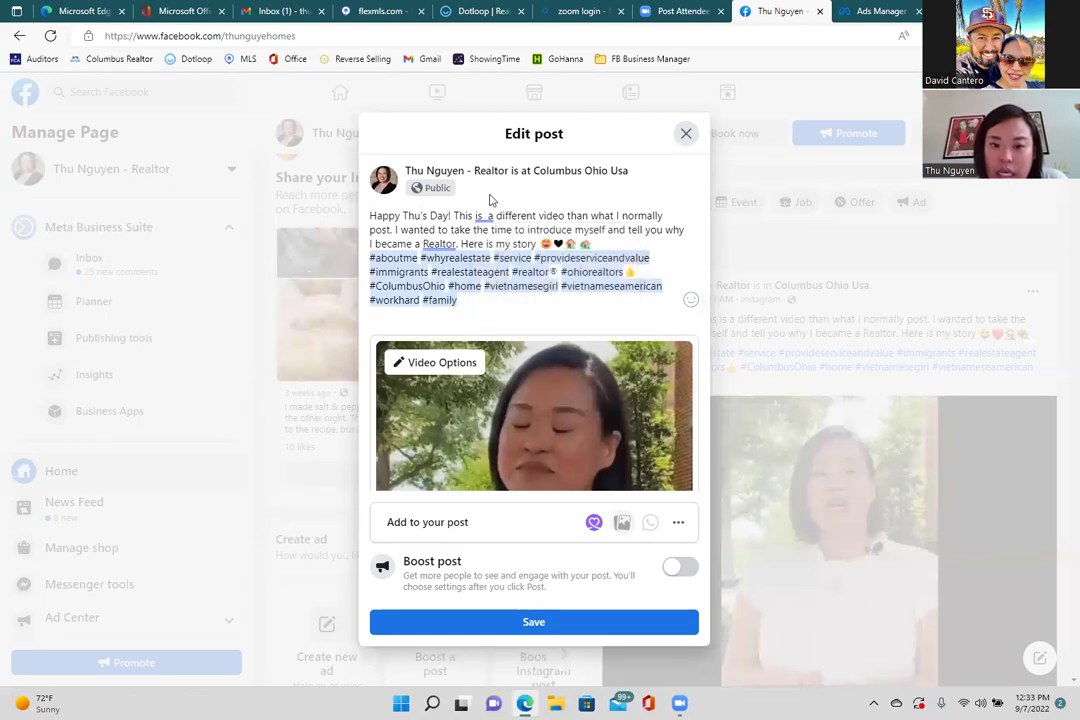
click(484, 216)
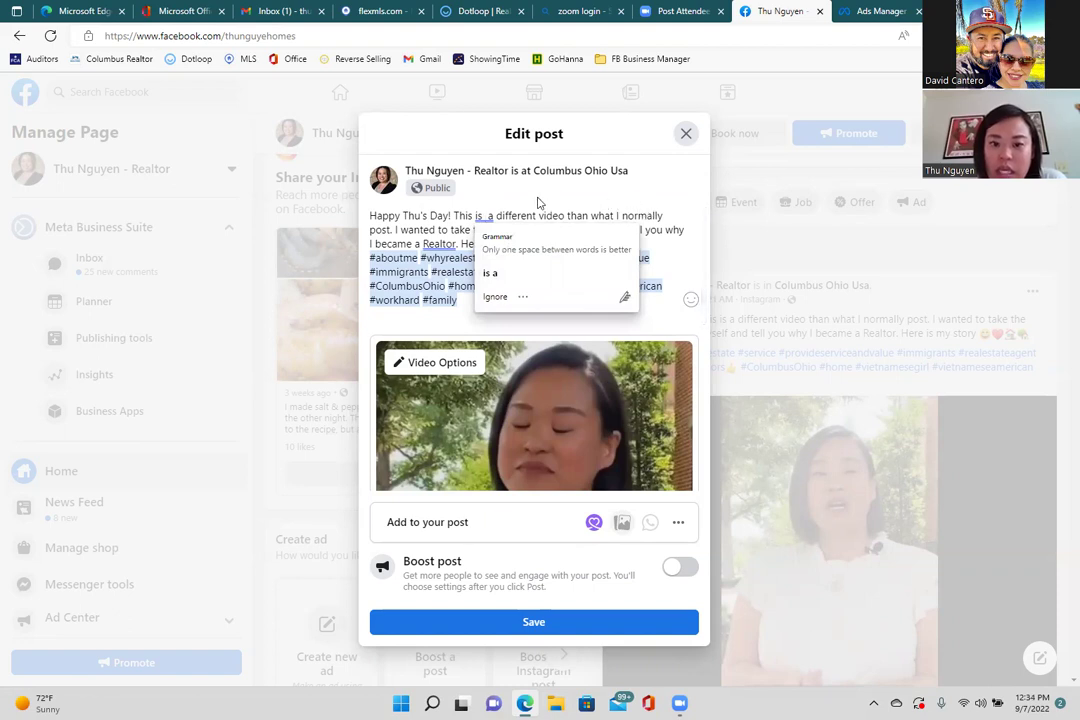
click(503, 200)
click(484, 216)
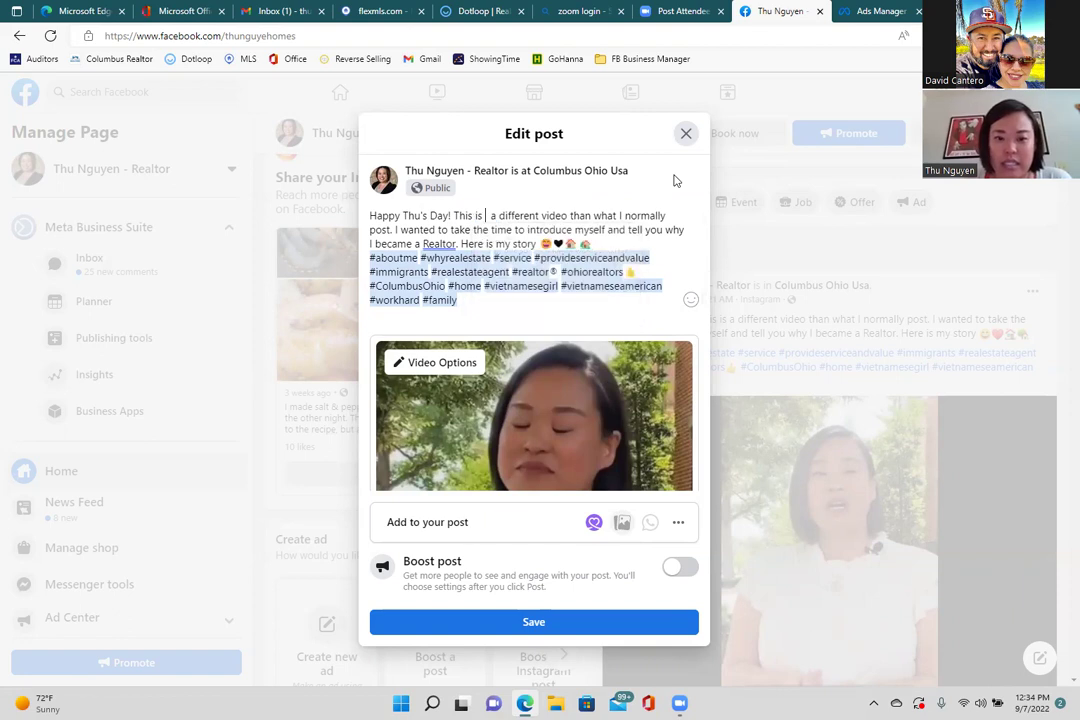
- Insert the Page owner's first name and ", your local Columbus Realtor. This is" before "a different video", keeping a blank line above the hashtags
text(Thu, your )
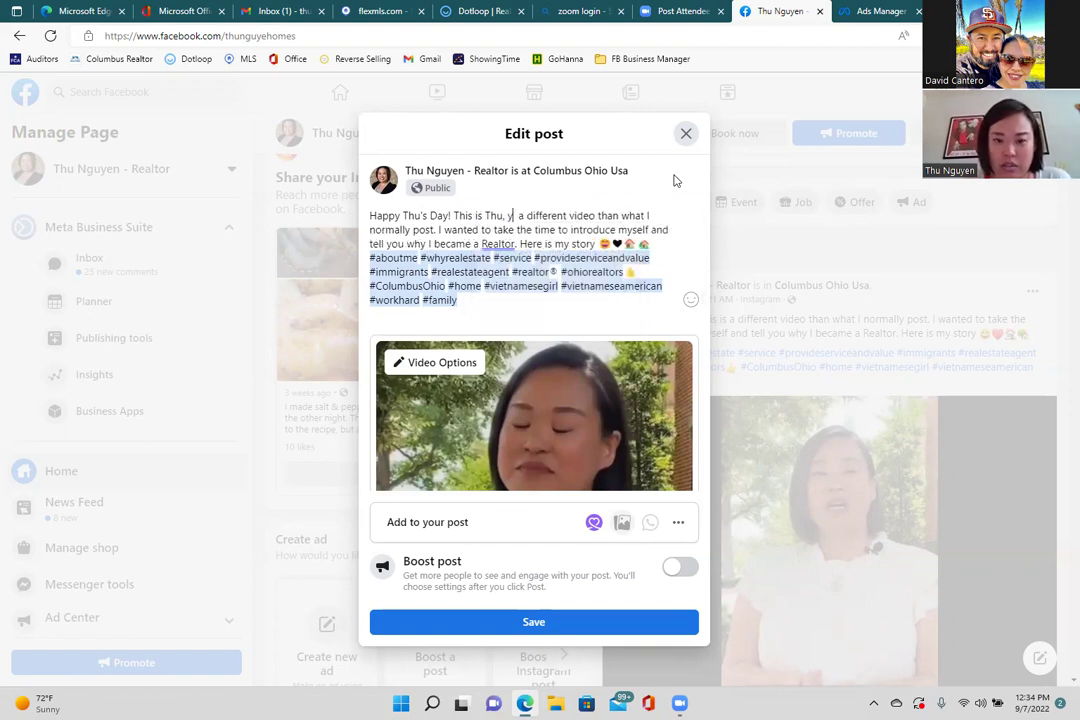
text(local )
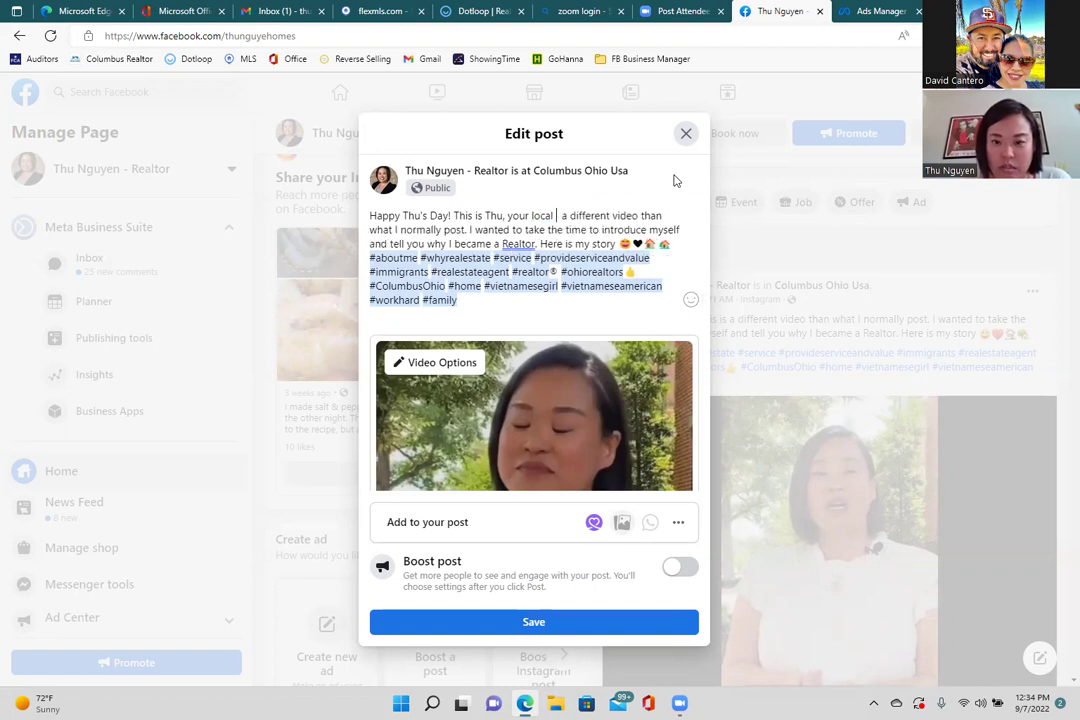
text(Columbus)
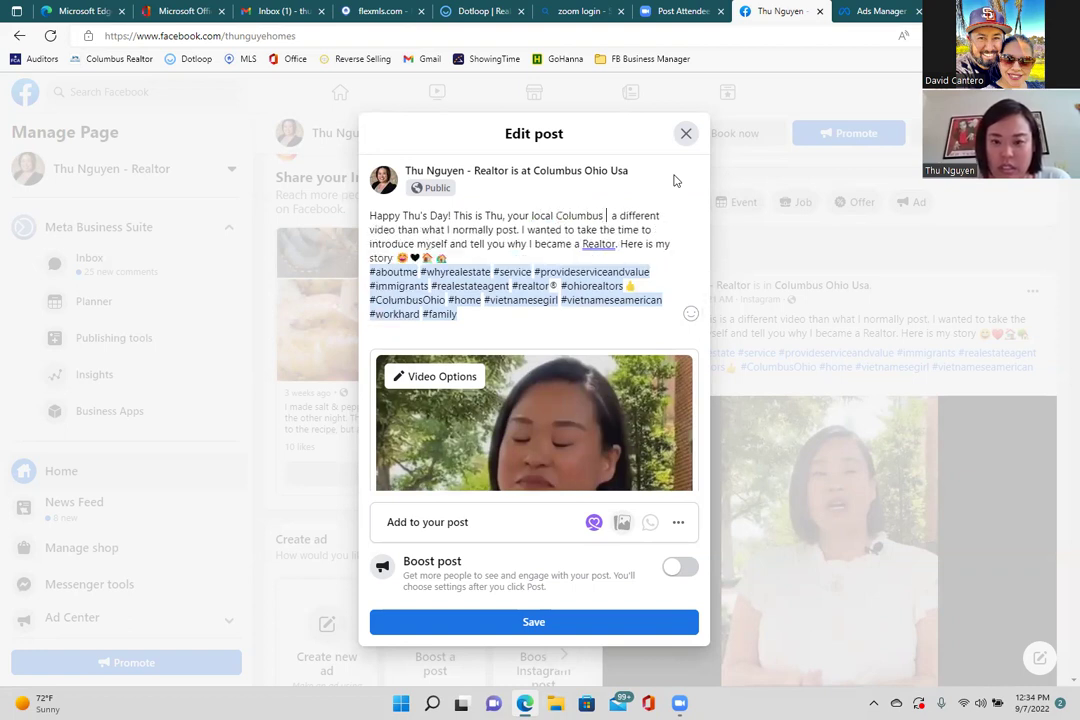
text( re)
key(BackSpace)
key(BackSpace)
text(Rea)
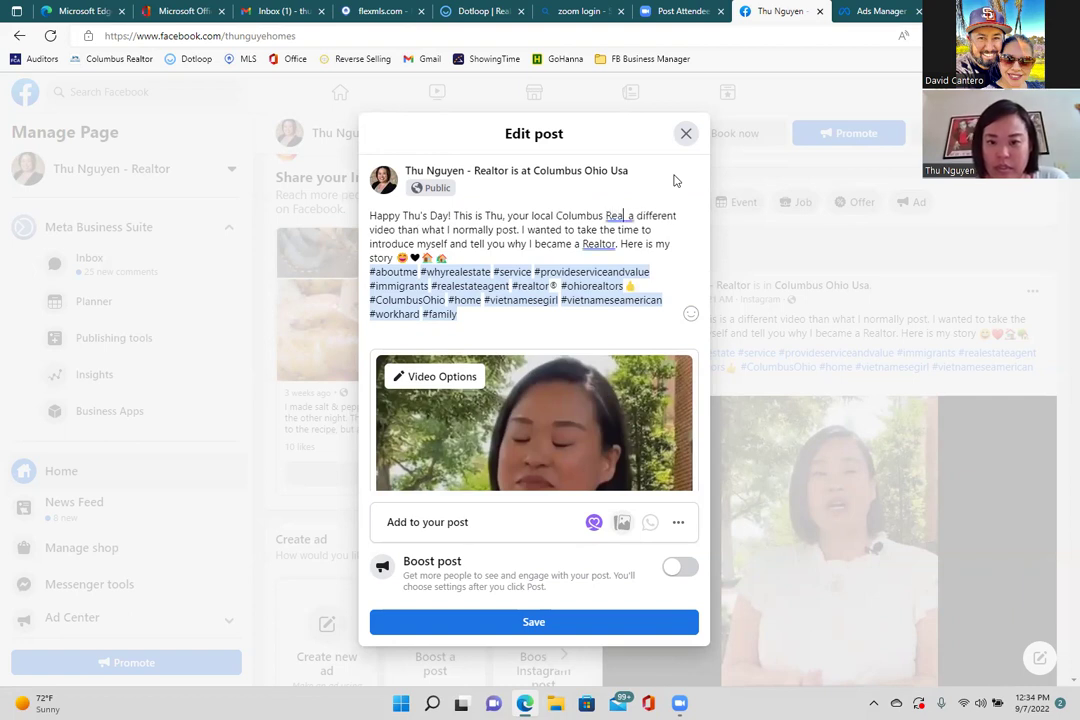
text(ltor)
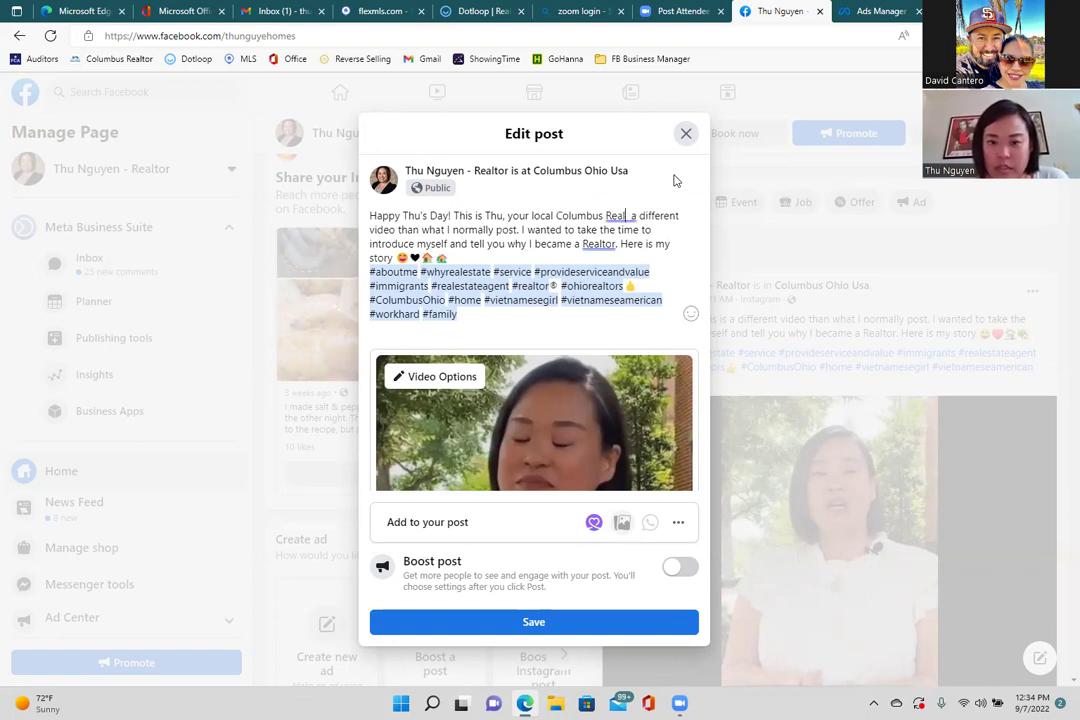
text(.  This is)
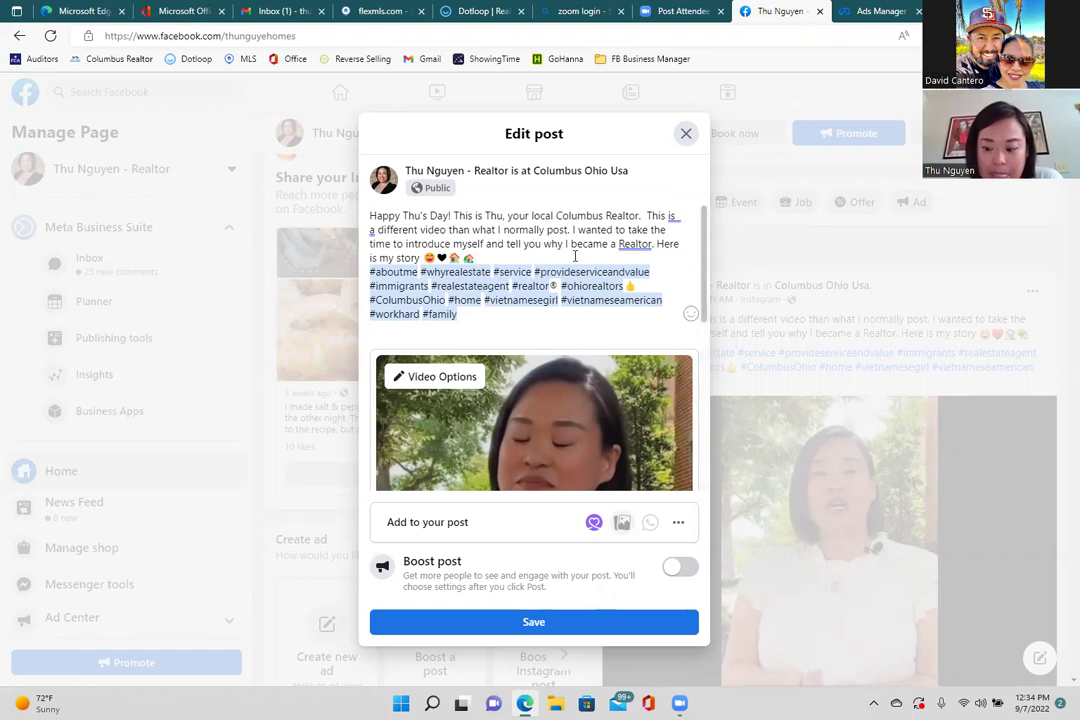
key(Return)
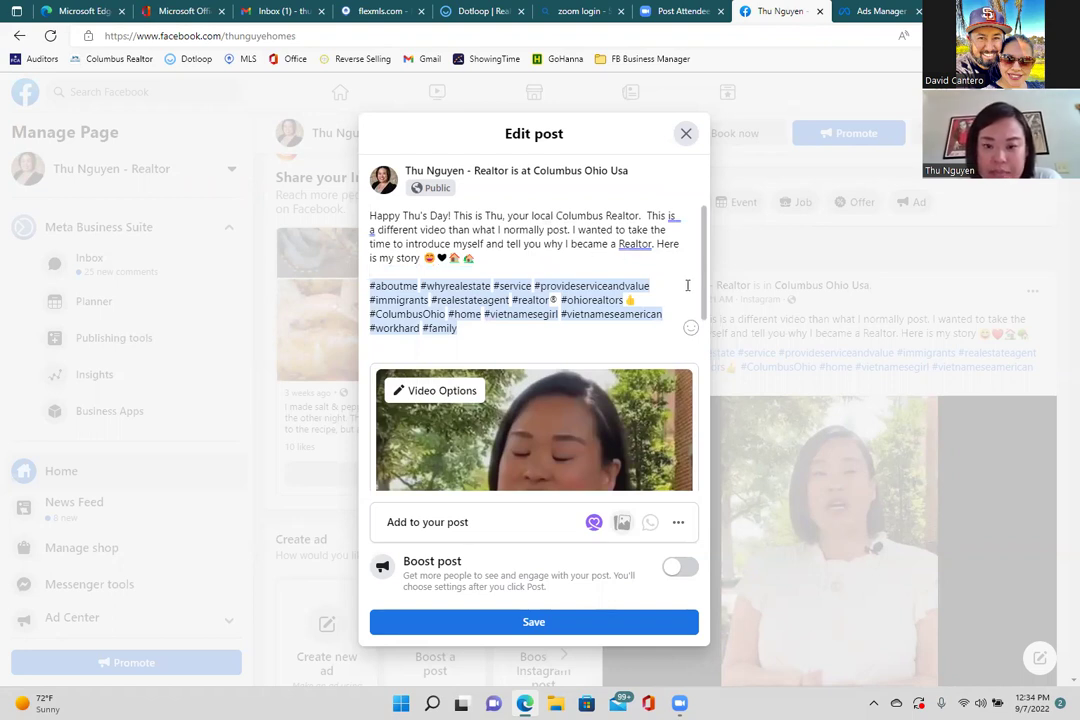
key(ctrl+End)
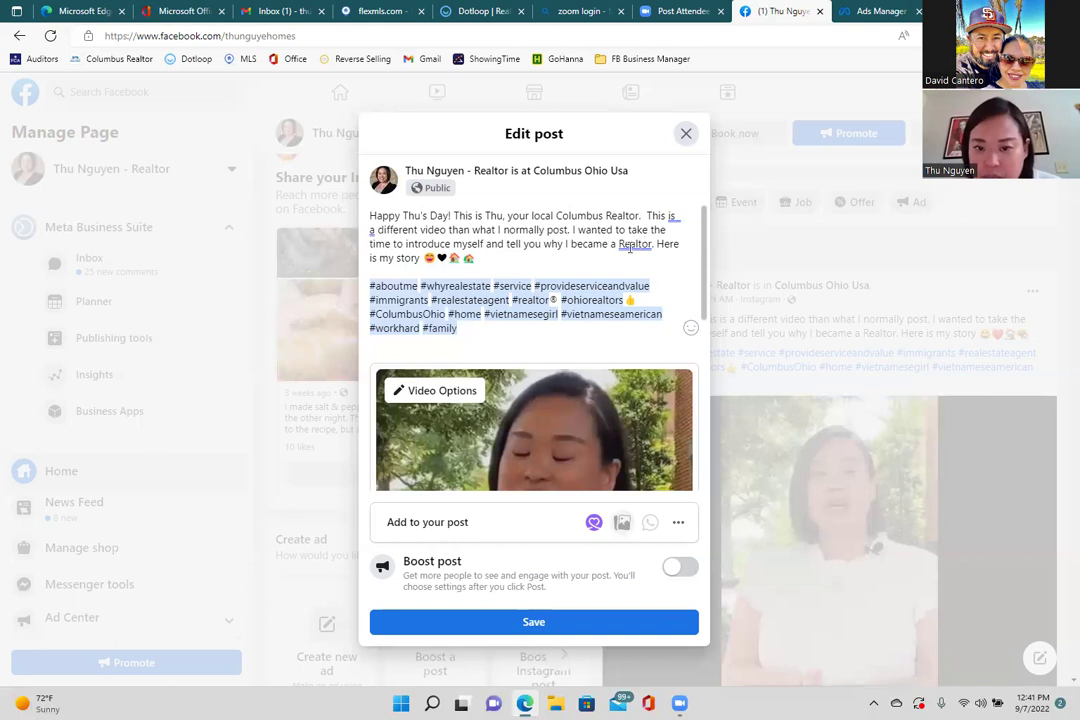
- Accept the lowercase "realtor" suggestion after "became a" and remove the extra space before "a different video"
click(621, 244)
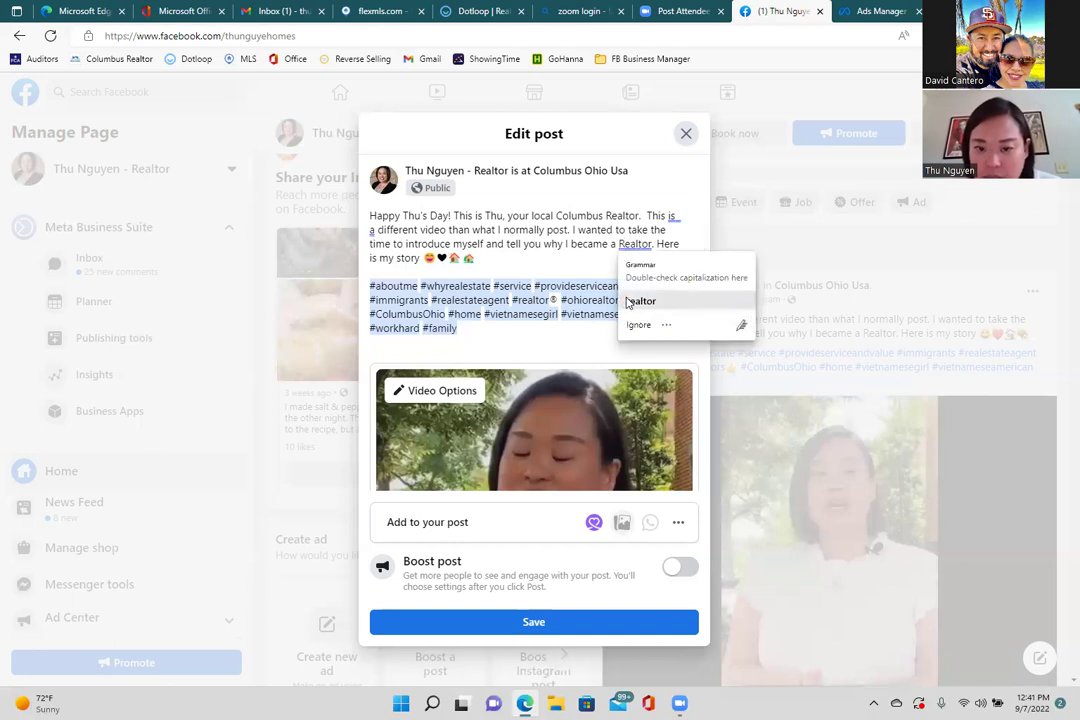
click(636, 301)
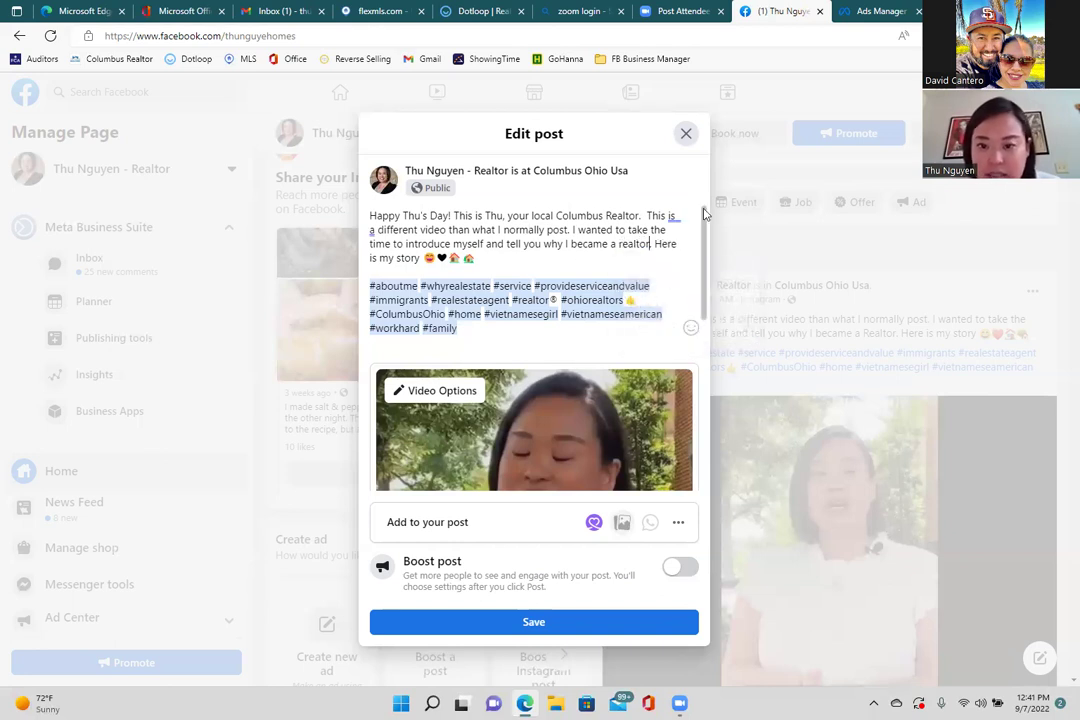
click(371, 229)
key(Delete)
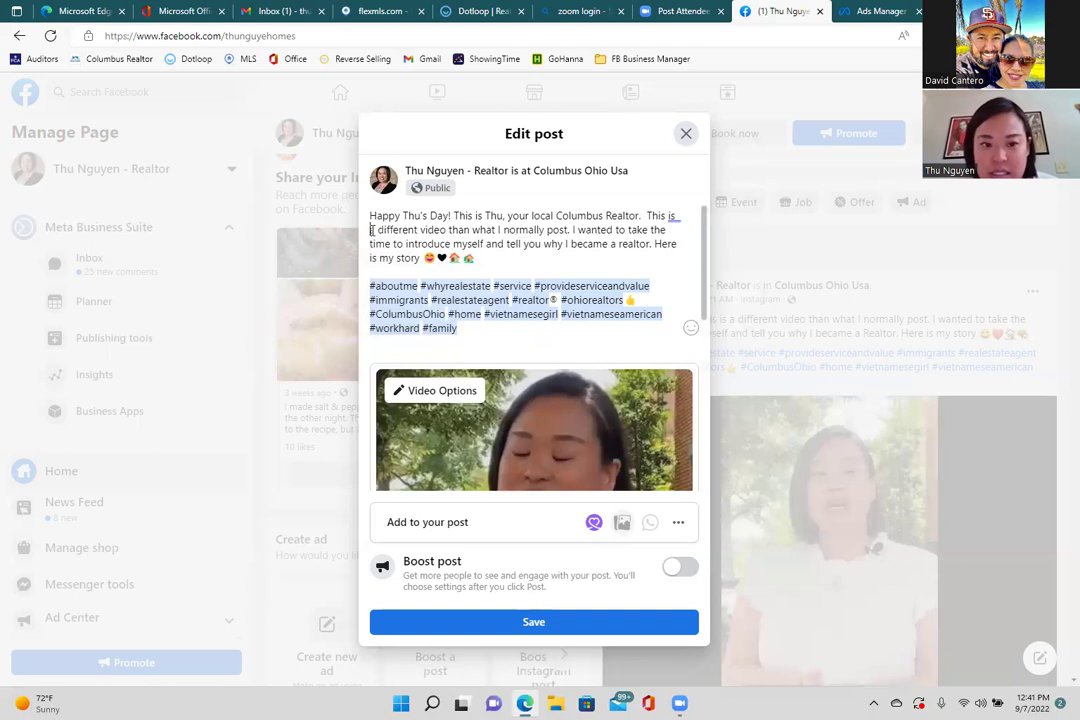
text(a)
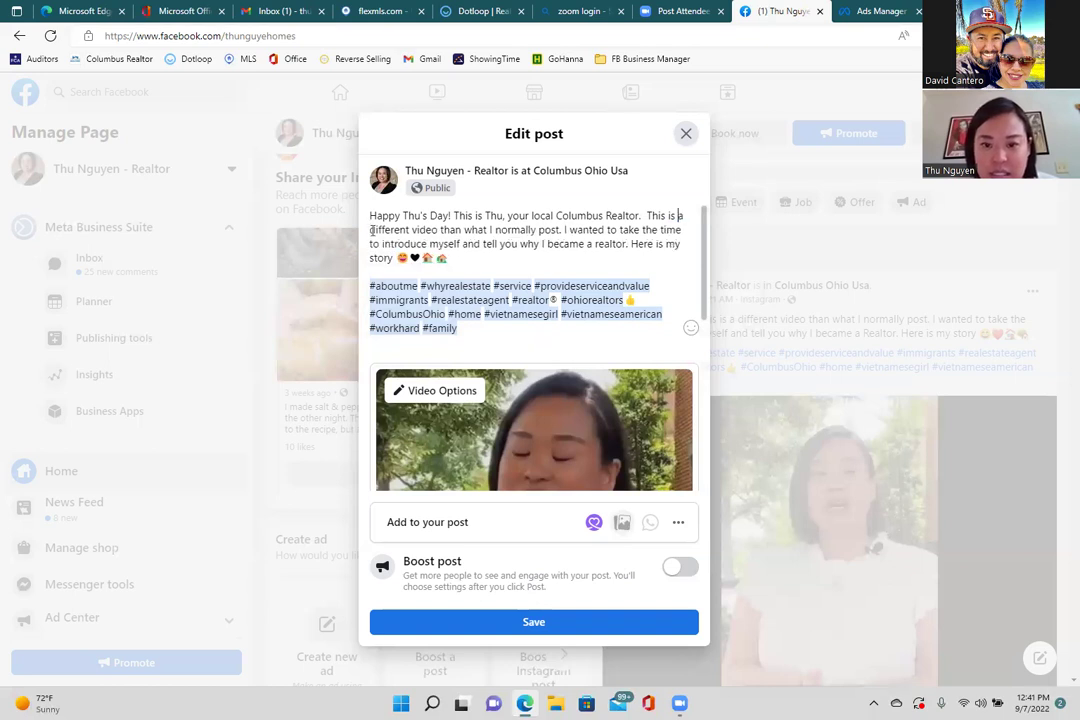
- Capitalize the word after "why I became a" as "Realtor" and place the cursor on the blank line above the hashtags
double_click(599, 244)
text(Realtor)
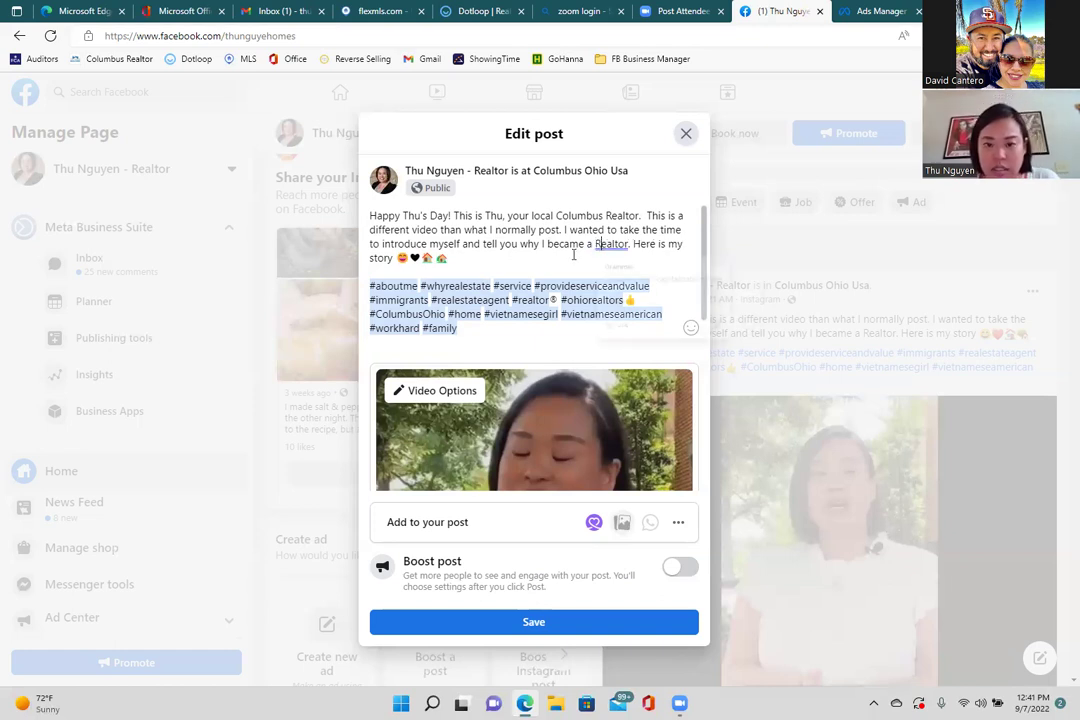
click(544, 267)
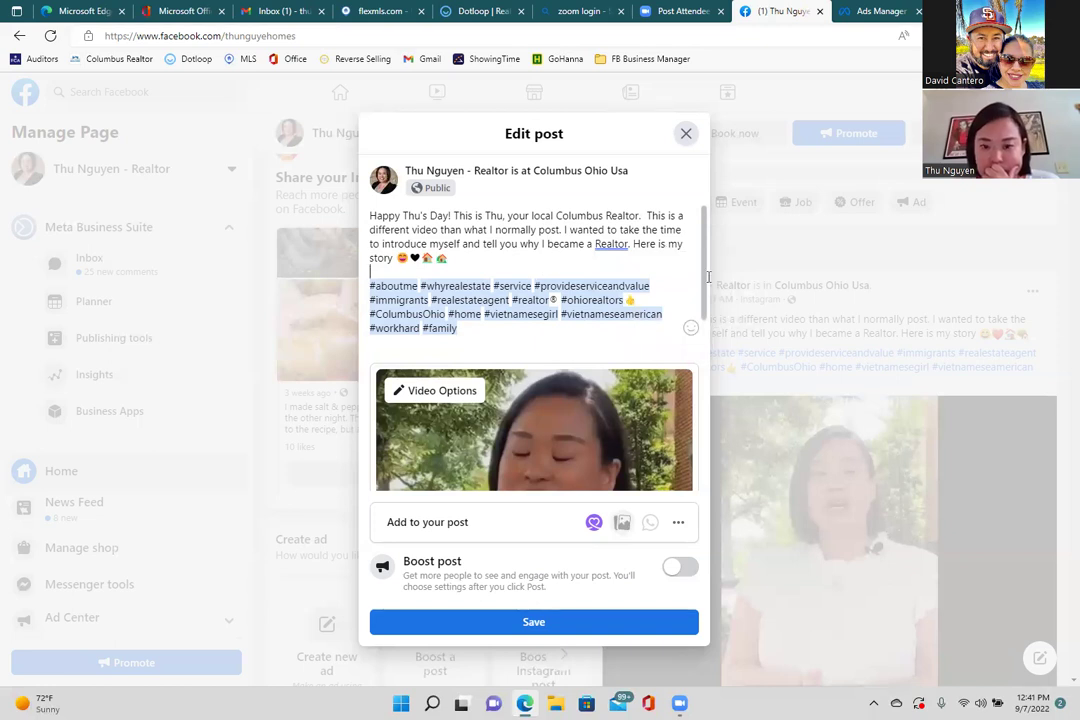
- Save the edited caption of the pinned introduction video post
click(522, 624)
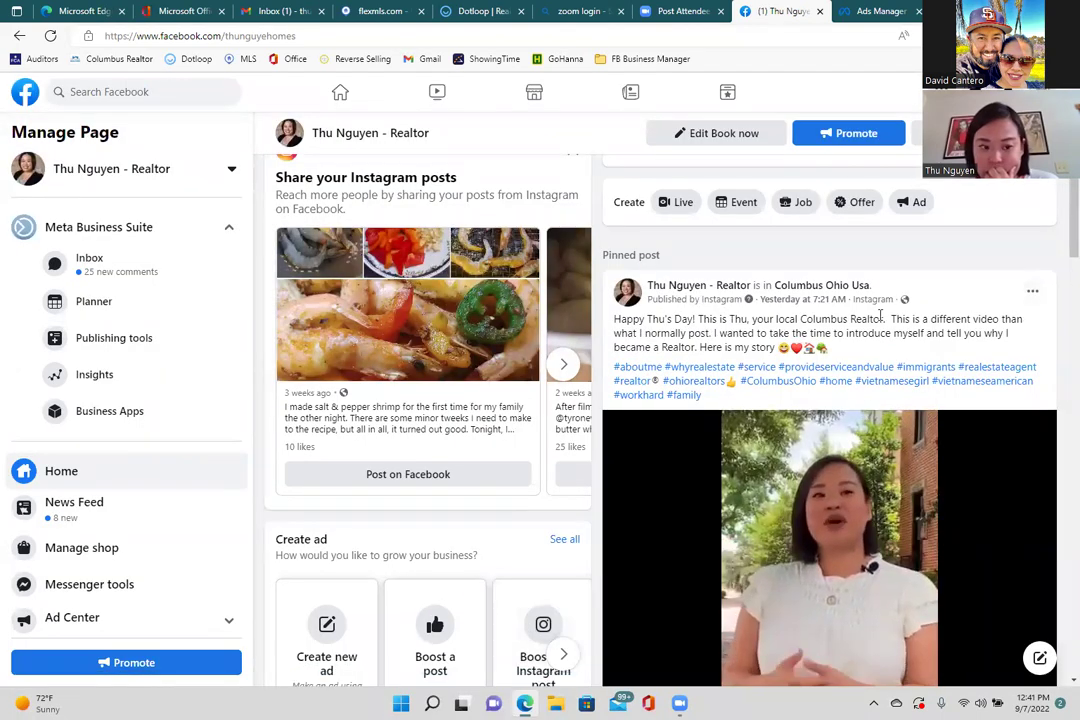
- Switch to Ads Manager and turn off the Page Likes campaign, its New Engagement Ad Set and its New Engagement Ad
click(866, 12)
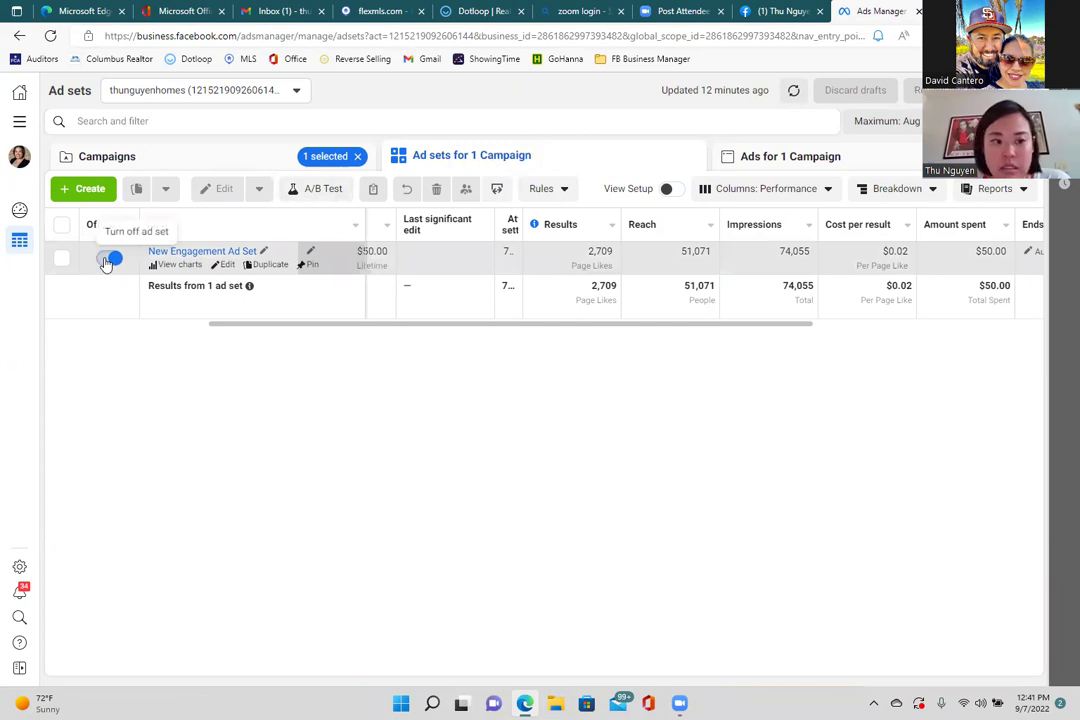
click(178, 163)
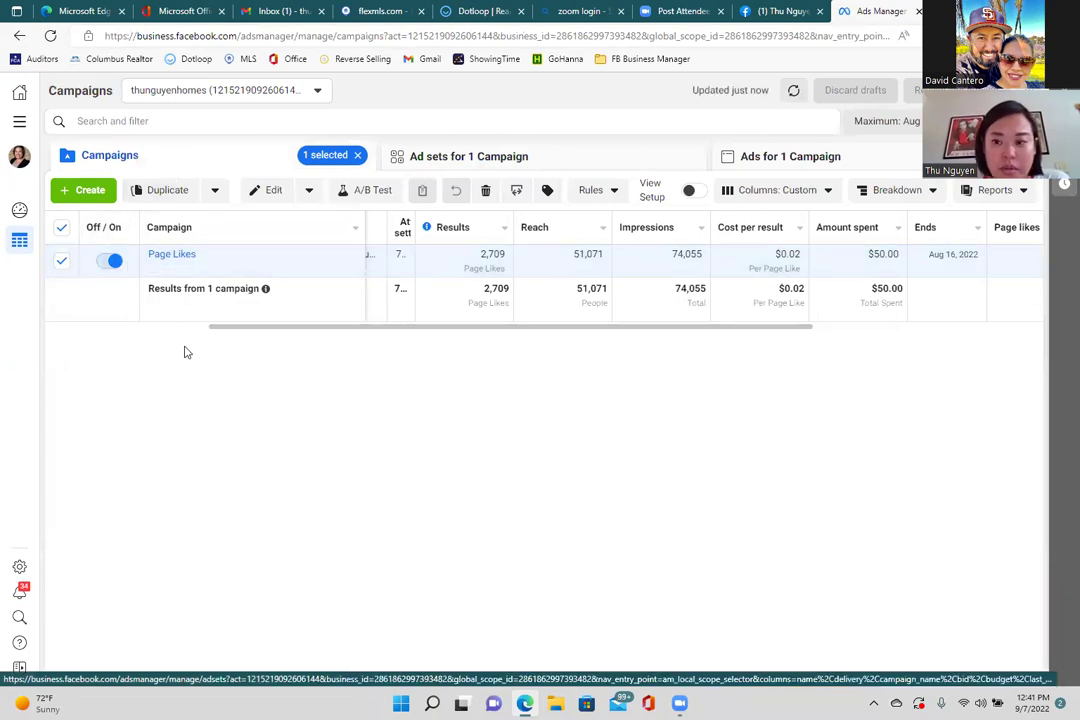
click(106, 264)
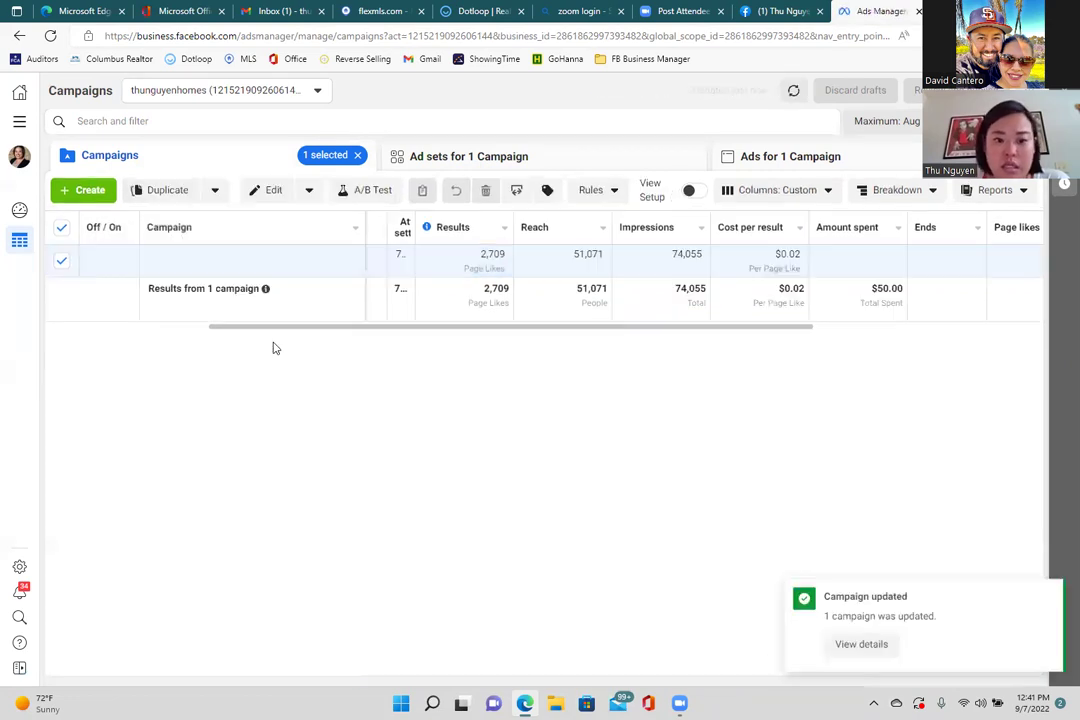
click(429, 158)
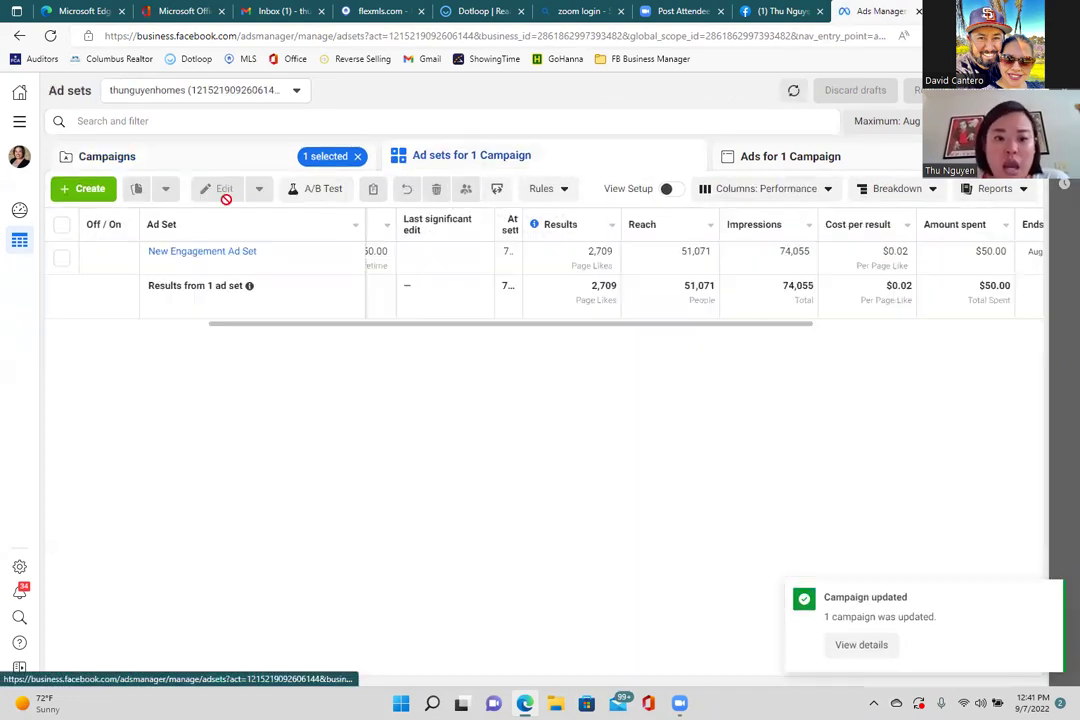
click(113, 258)
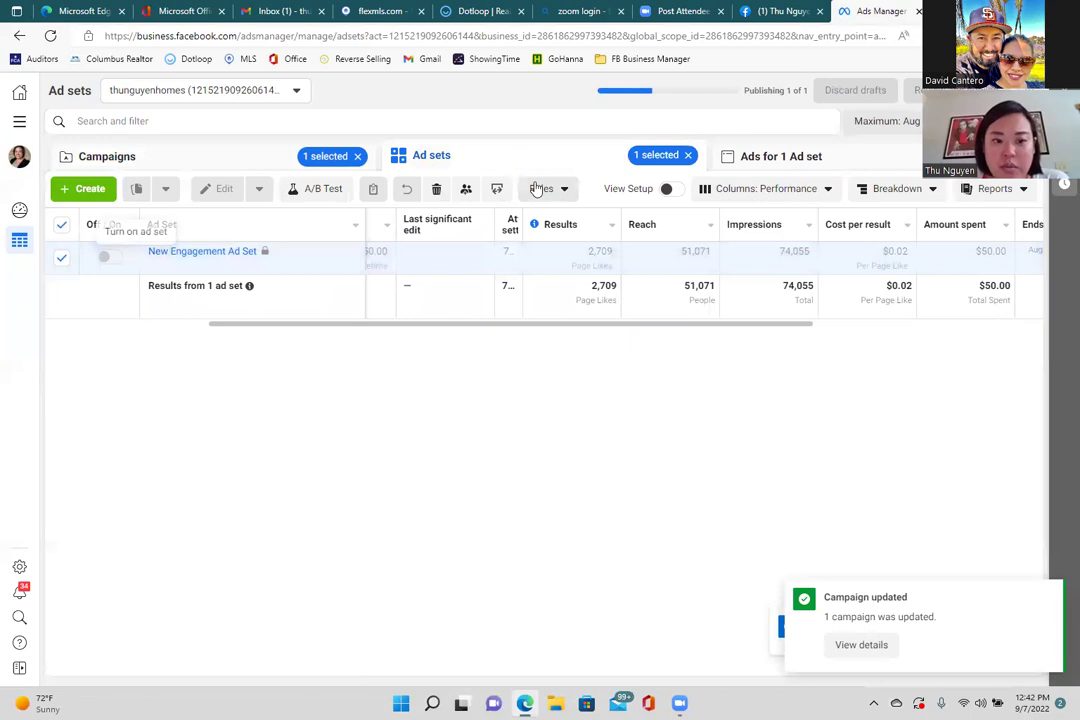
click(760, 160)
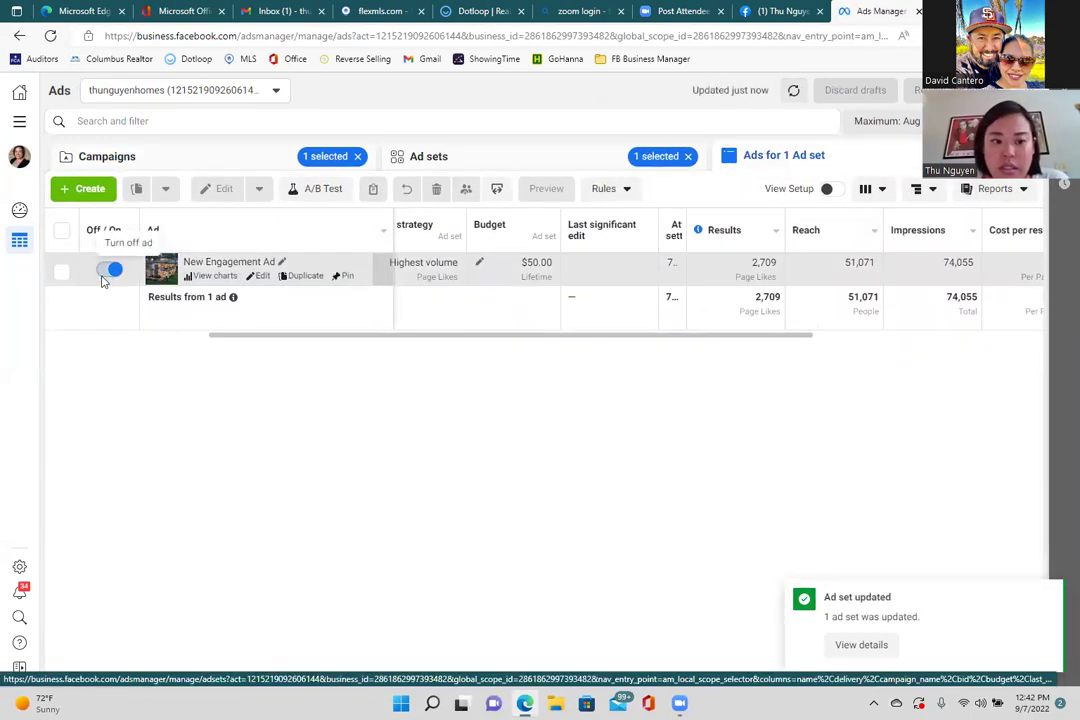
click(105, 271)
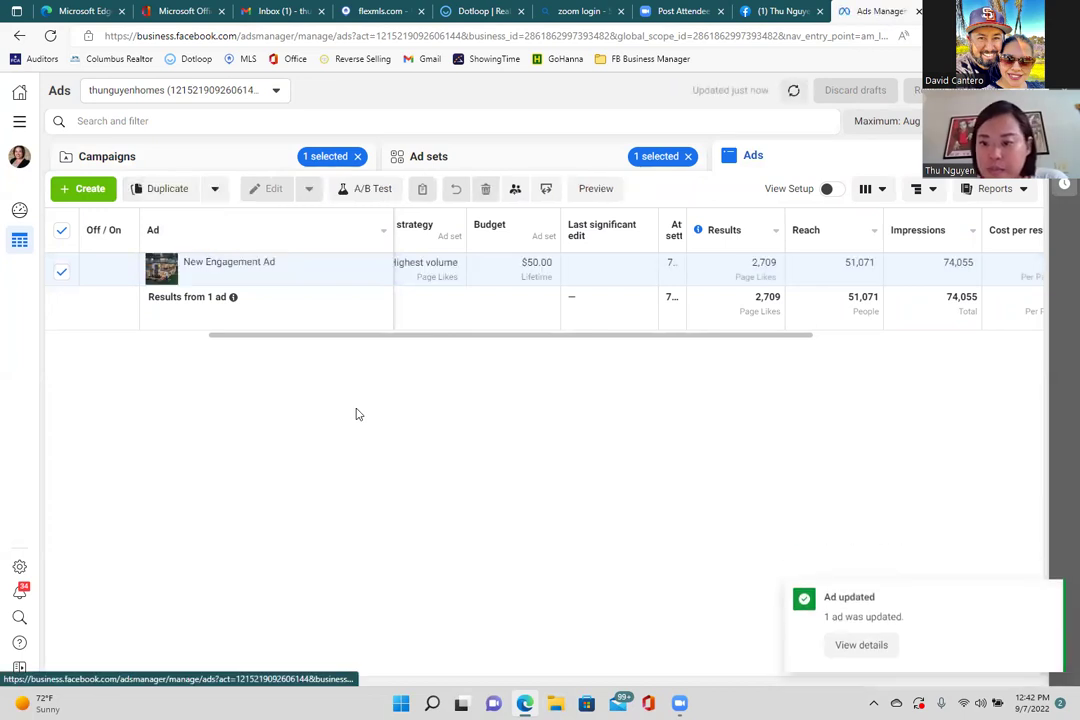
- Check the on/off status at the campaign, ad set and ad levels, and clear the selection at each level
click(563, 161)
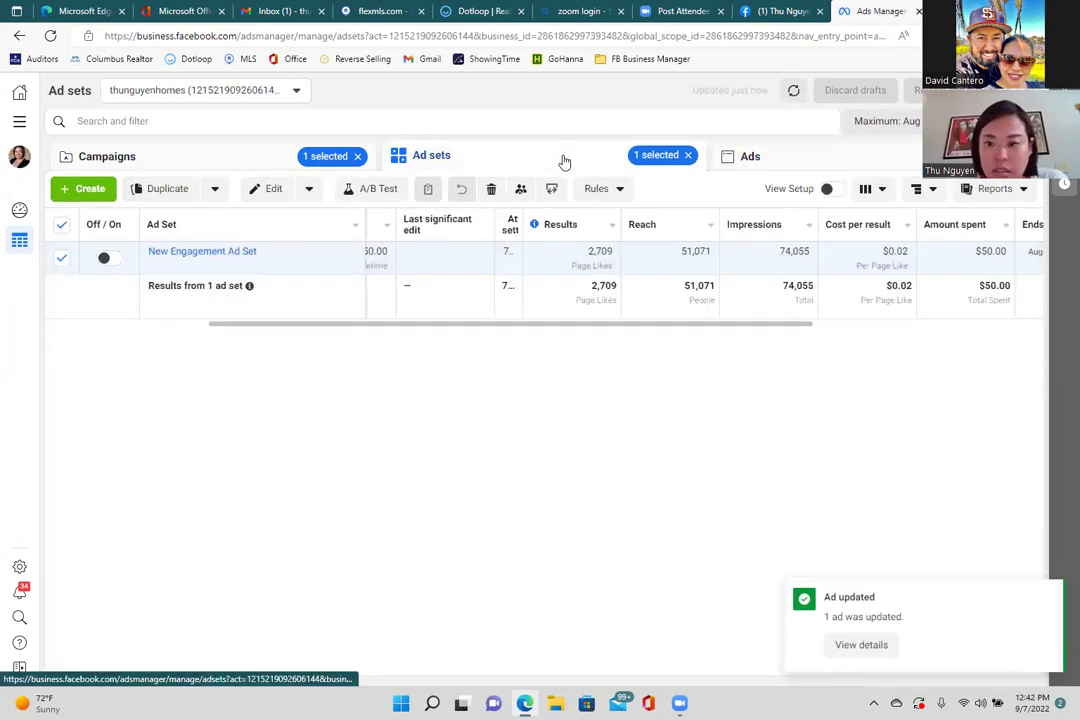
click(258, 163)
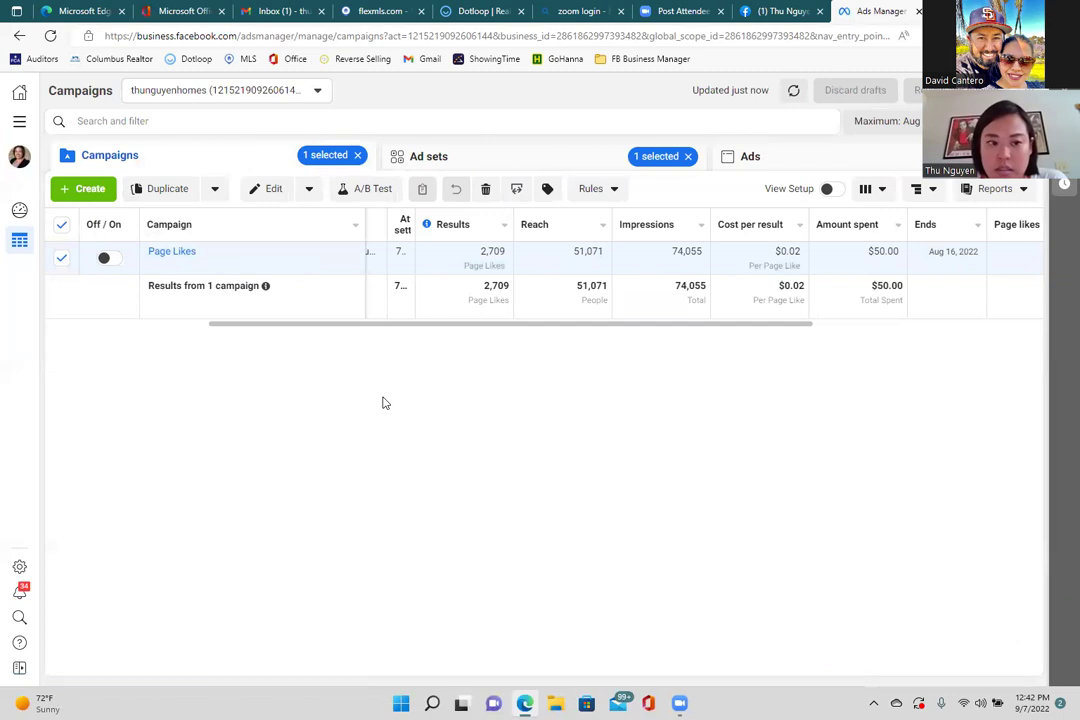
click(432, 160)
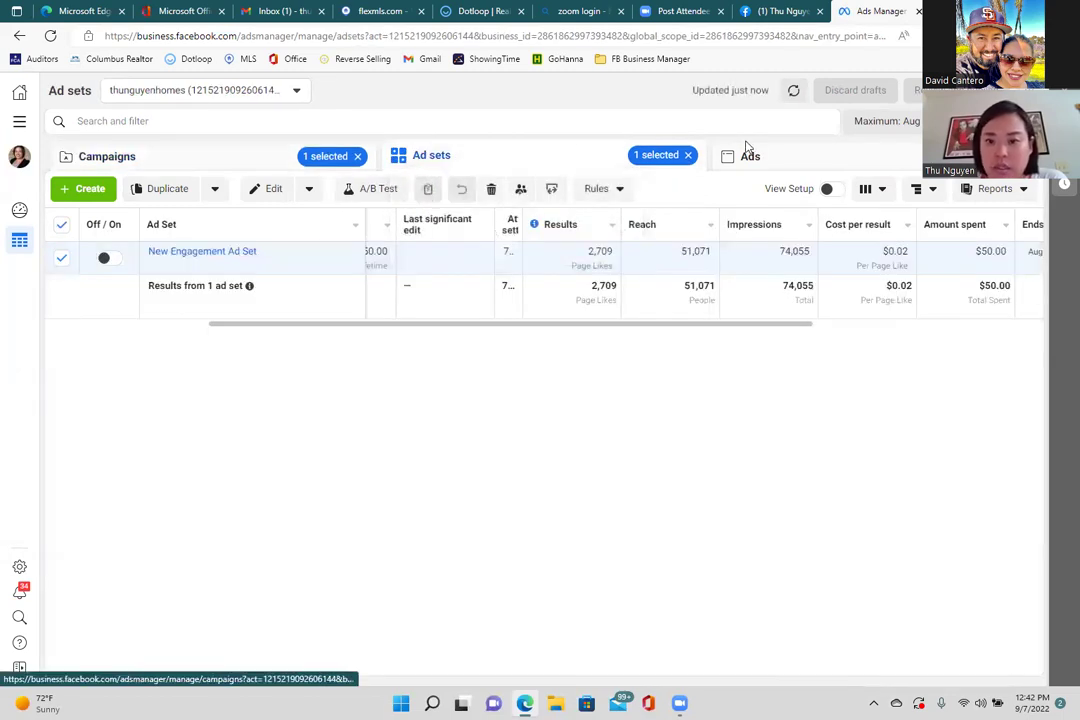
click(752, 156)
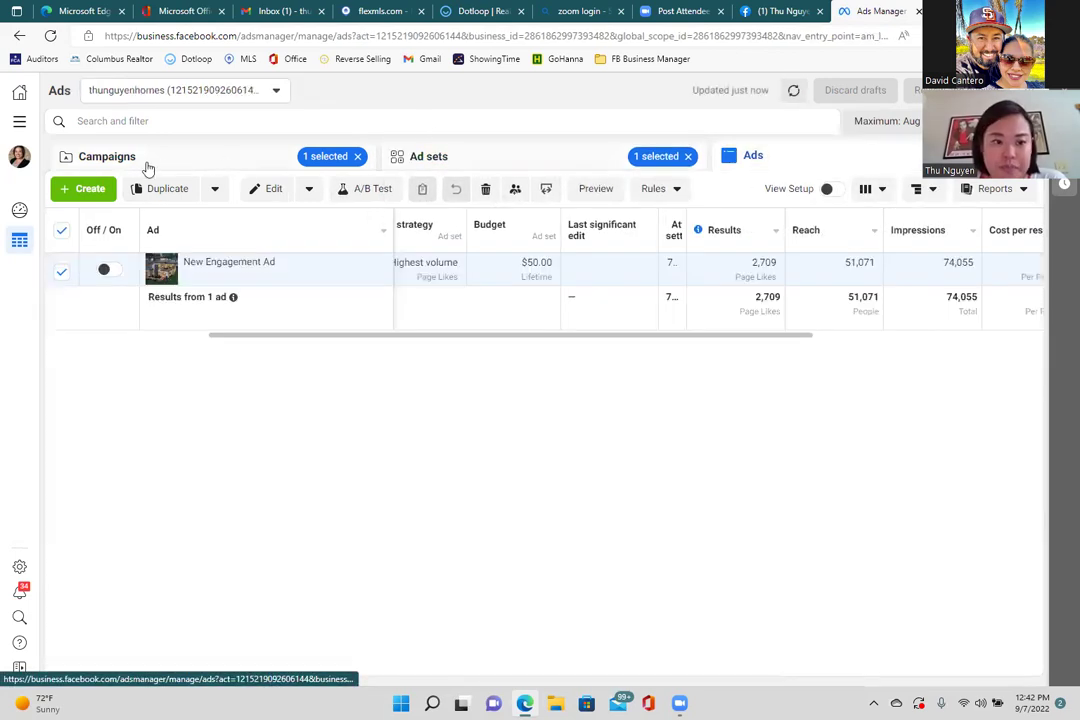
click(137, 158)
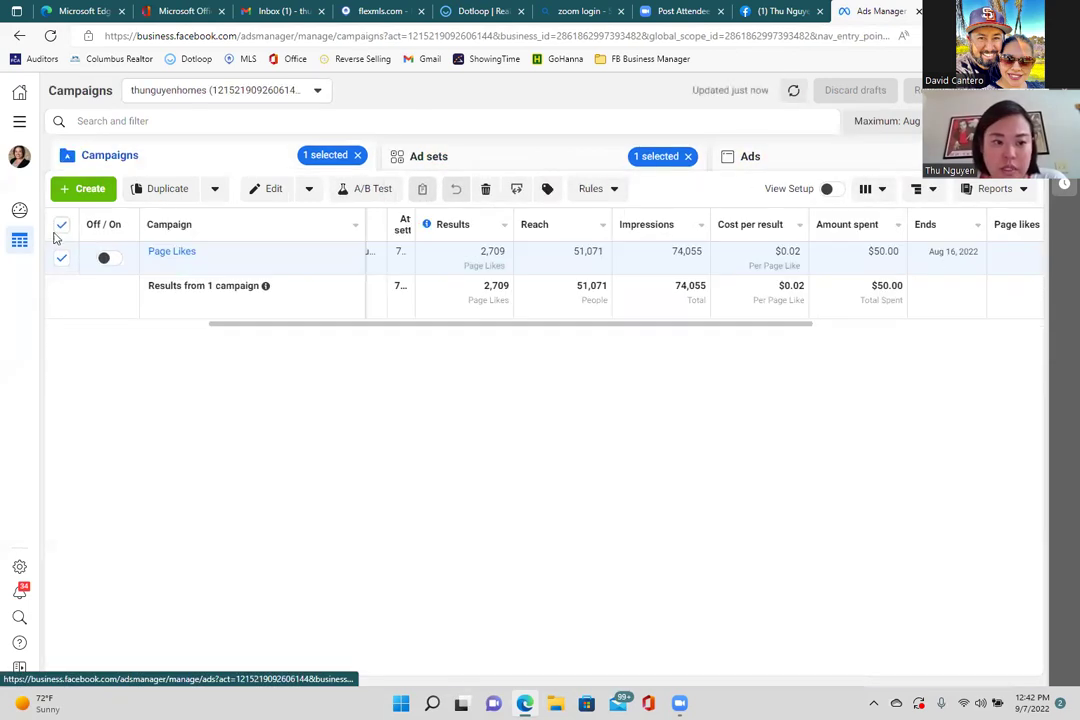
click(61, 225)
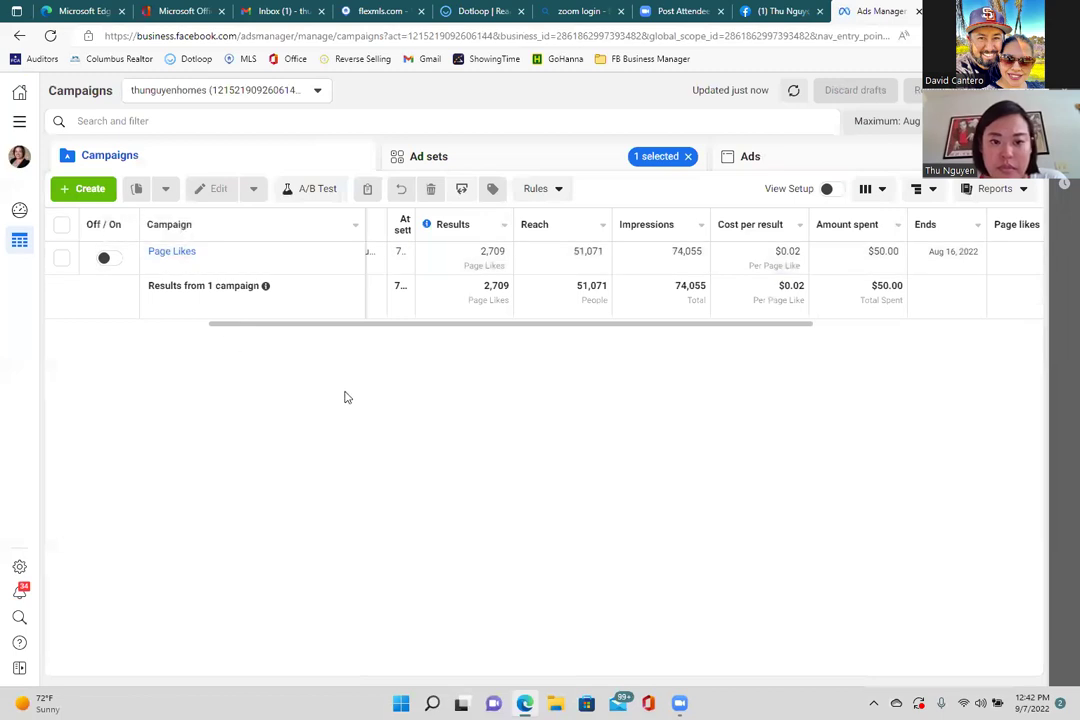
click(434, 164)
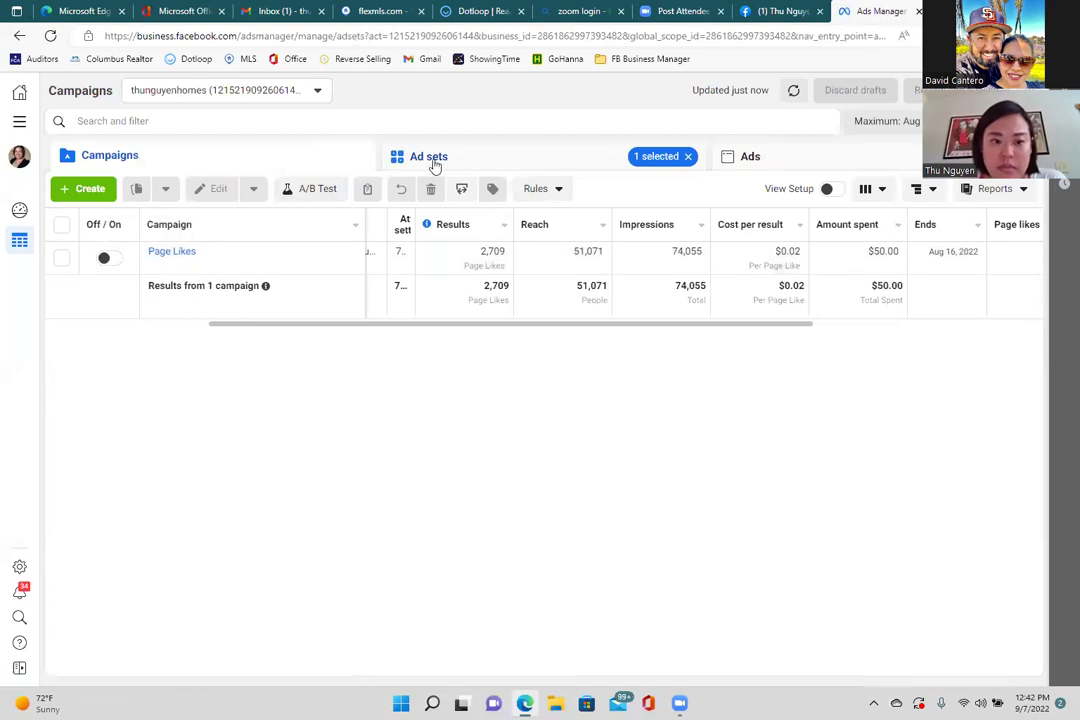
click(61, 228)
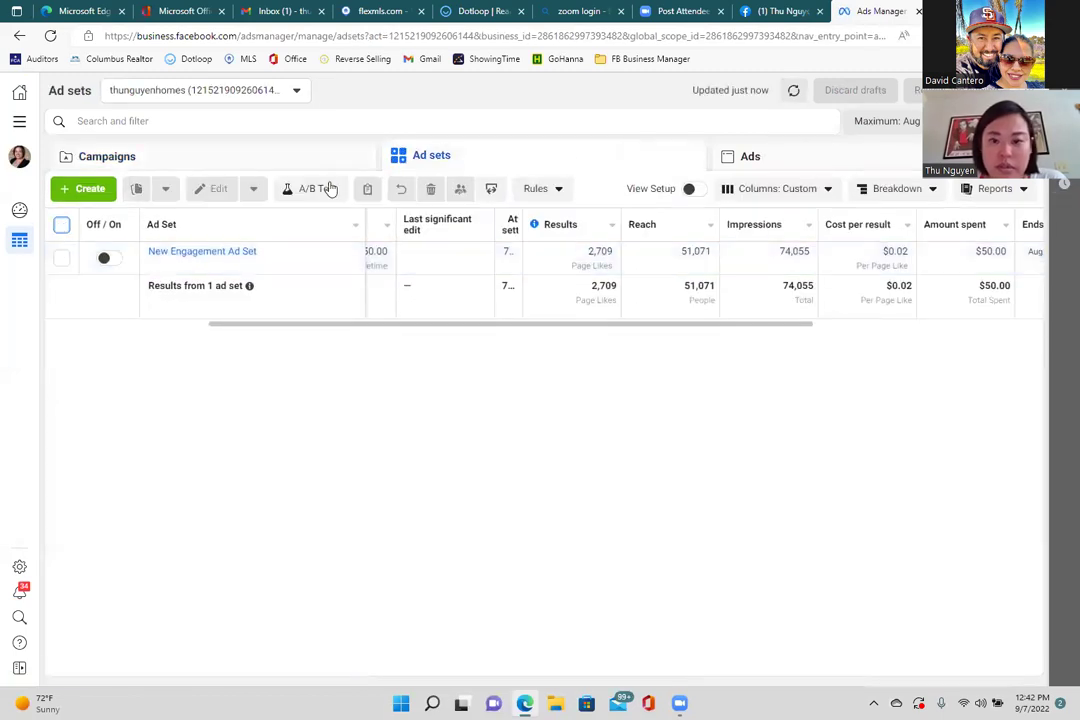
click(750, 157)
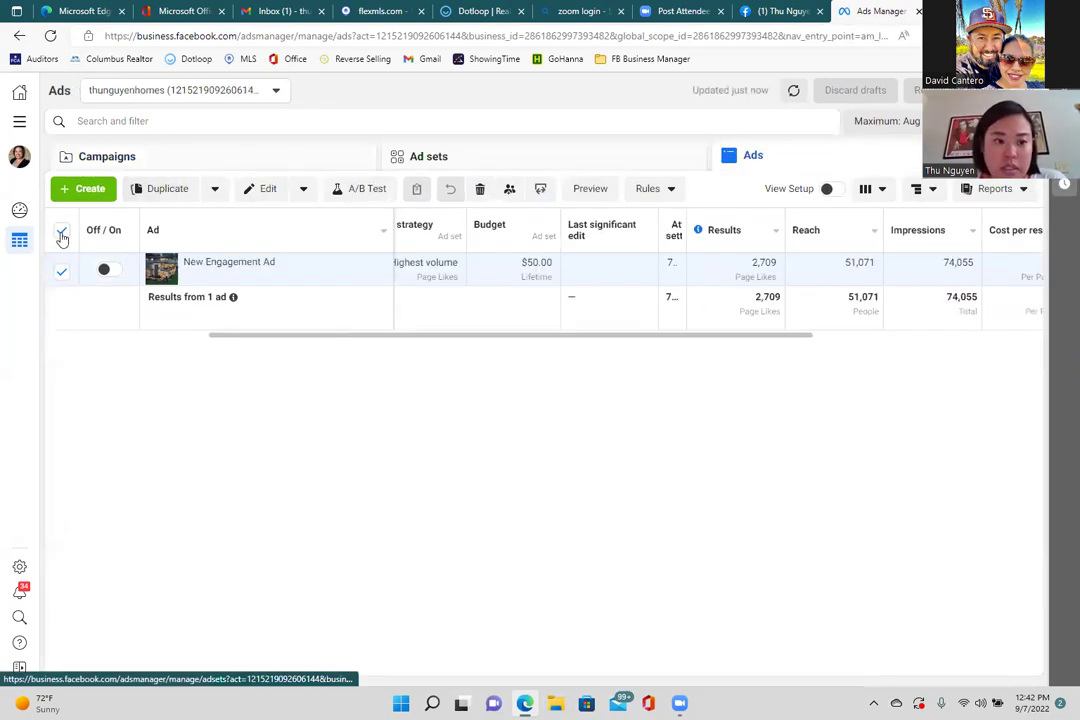
click(61, 232)
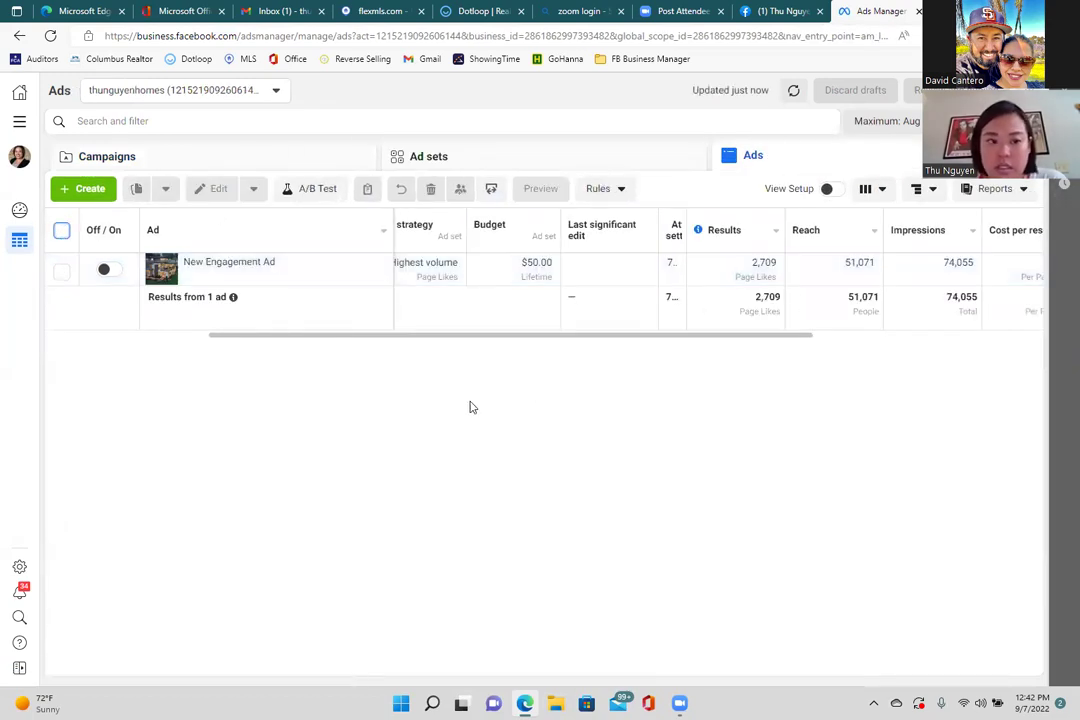
- Create a new campaign with the Awareness objective
click(225, 160)
click(89, 190)
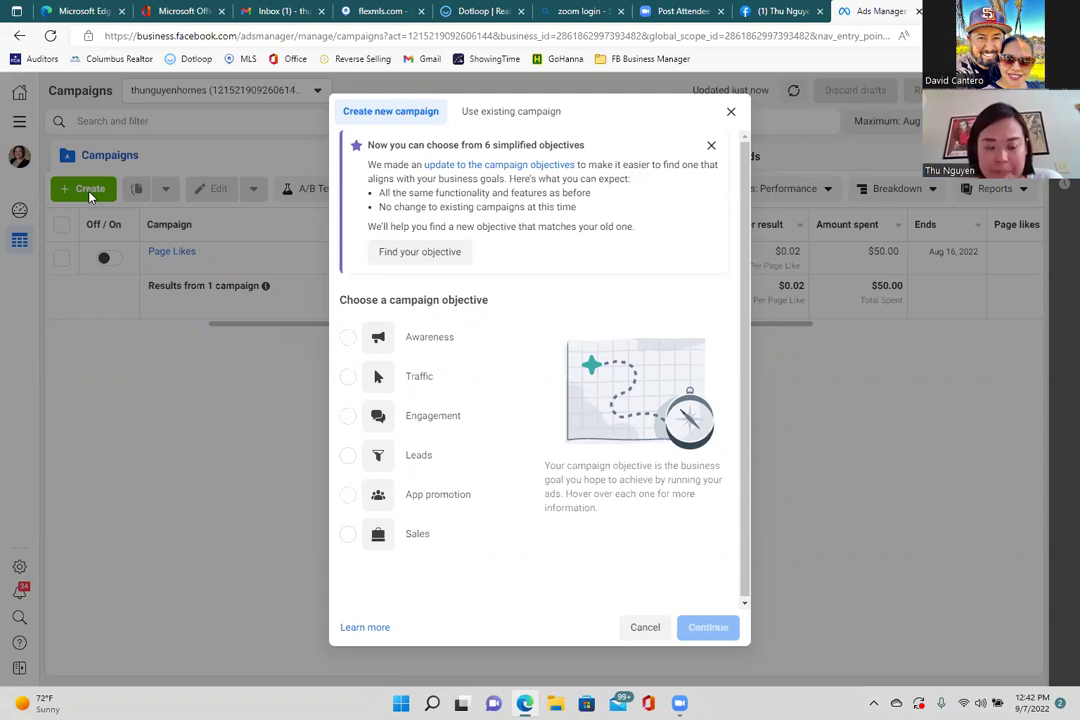
click(348, 340)
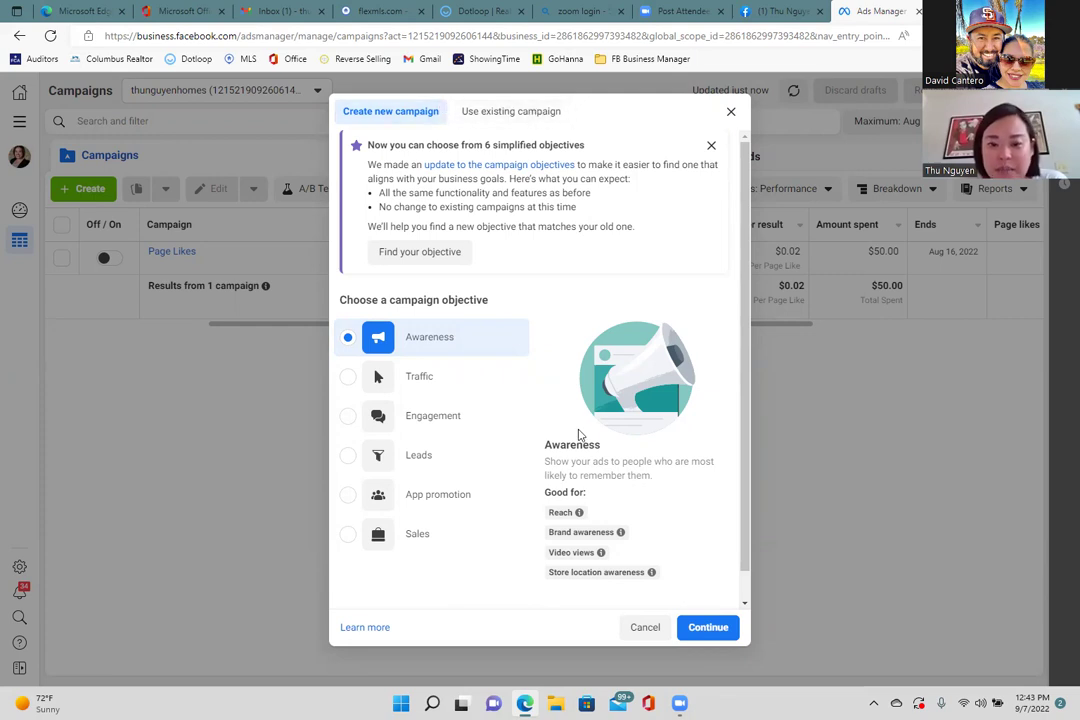
click(681, 622)
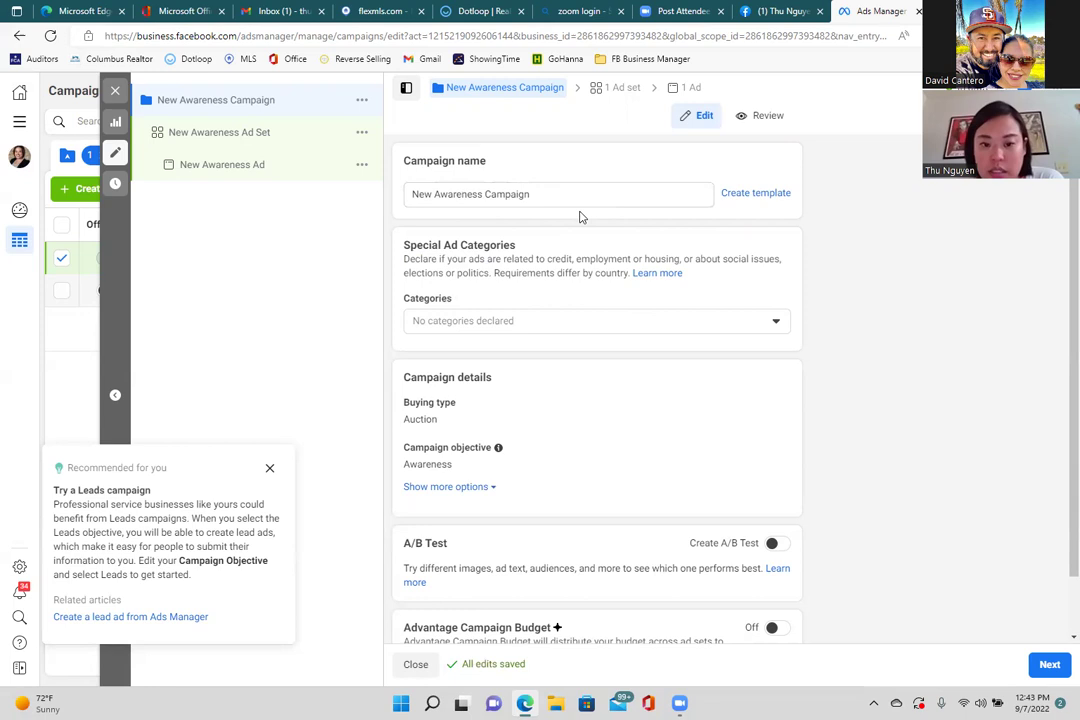
- Declare Housing as the special ad category of the new awareness campaign
click(495, 322)
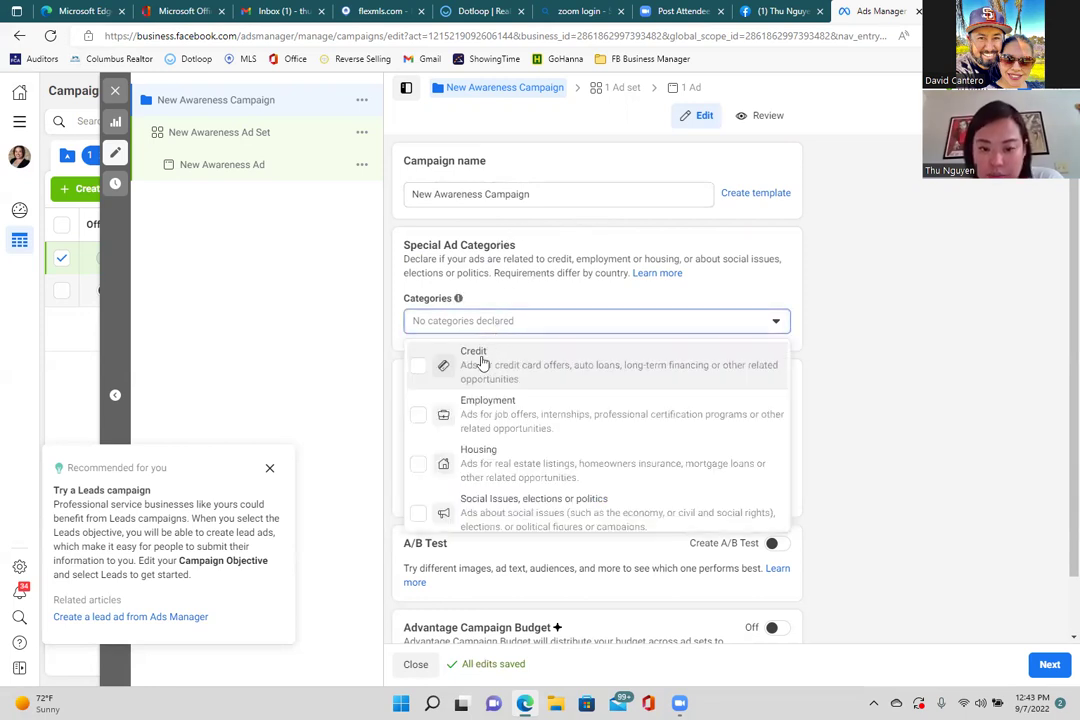
click(418, 467)
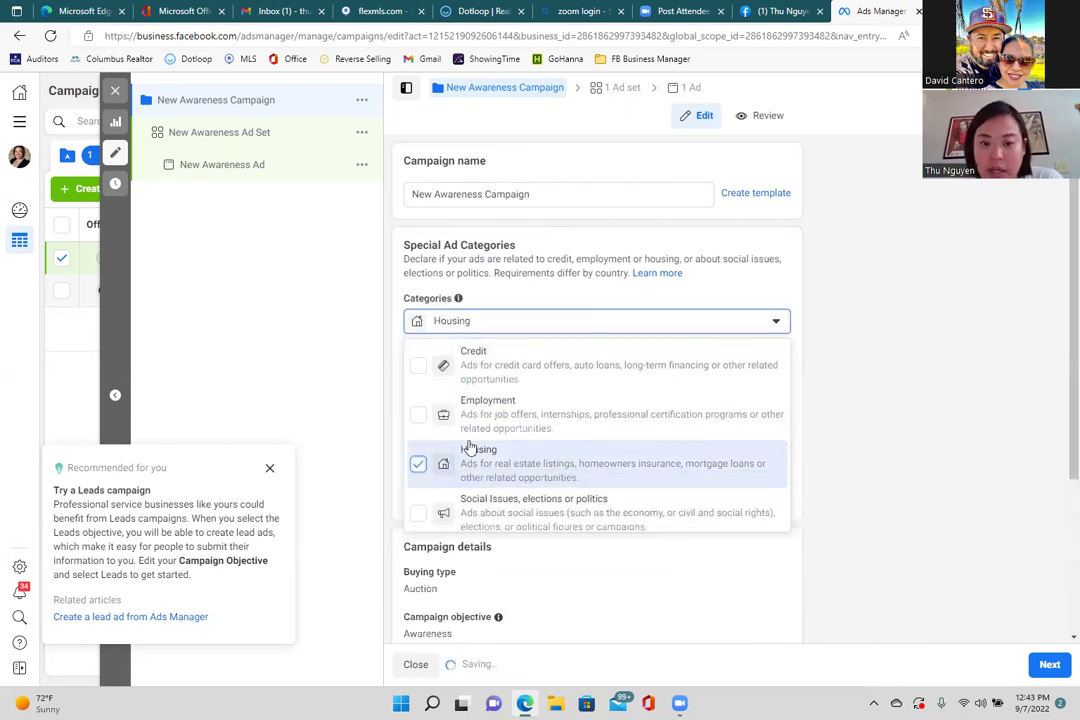
click(960, 297)
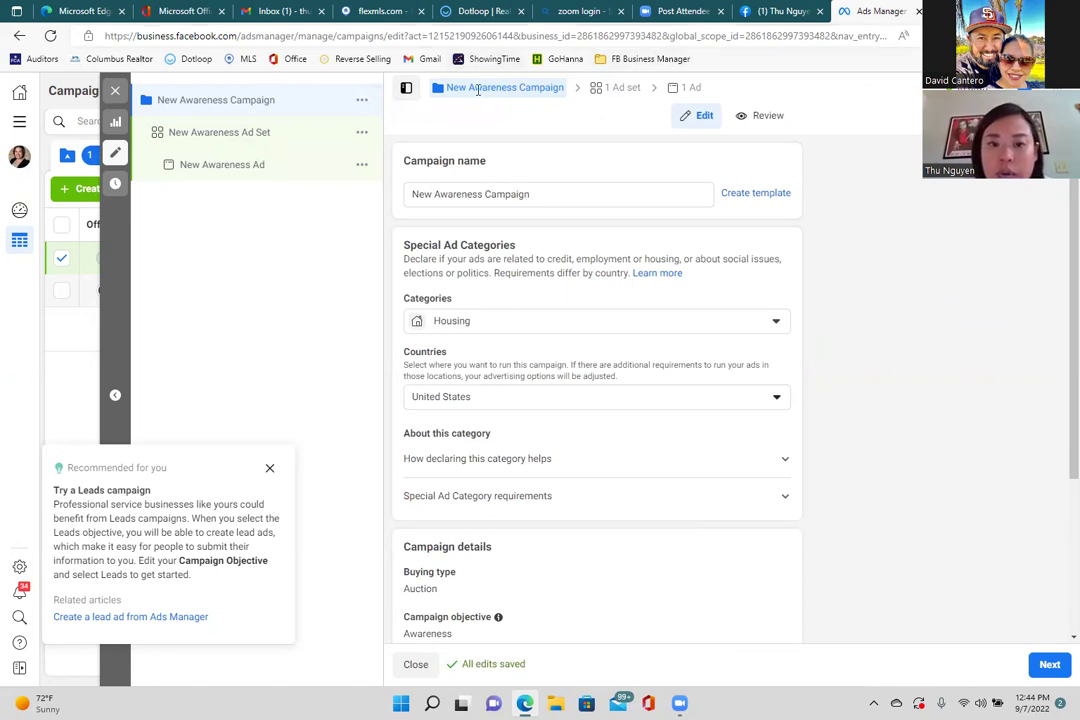
- Rename the new awareness campaign as "Intro Video (Awareness)"
mouse_move(473, 96)
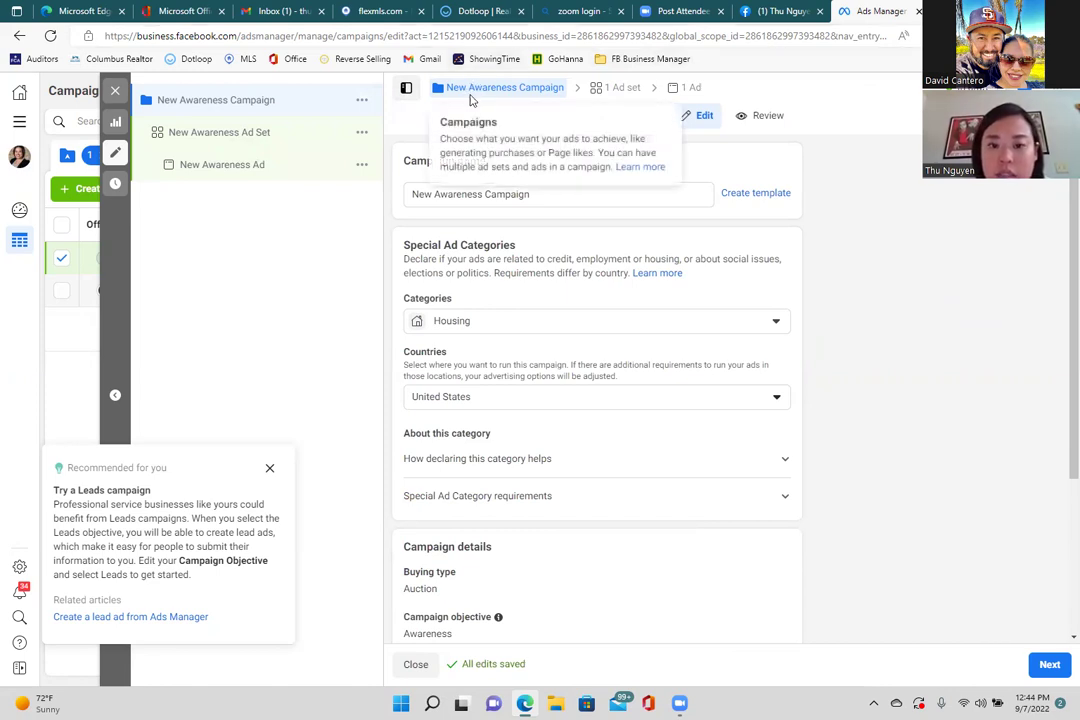
click(454, 196)
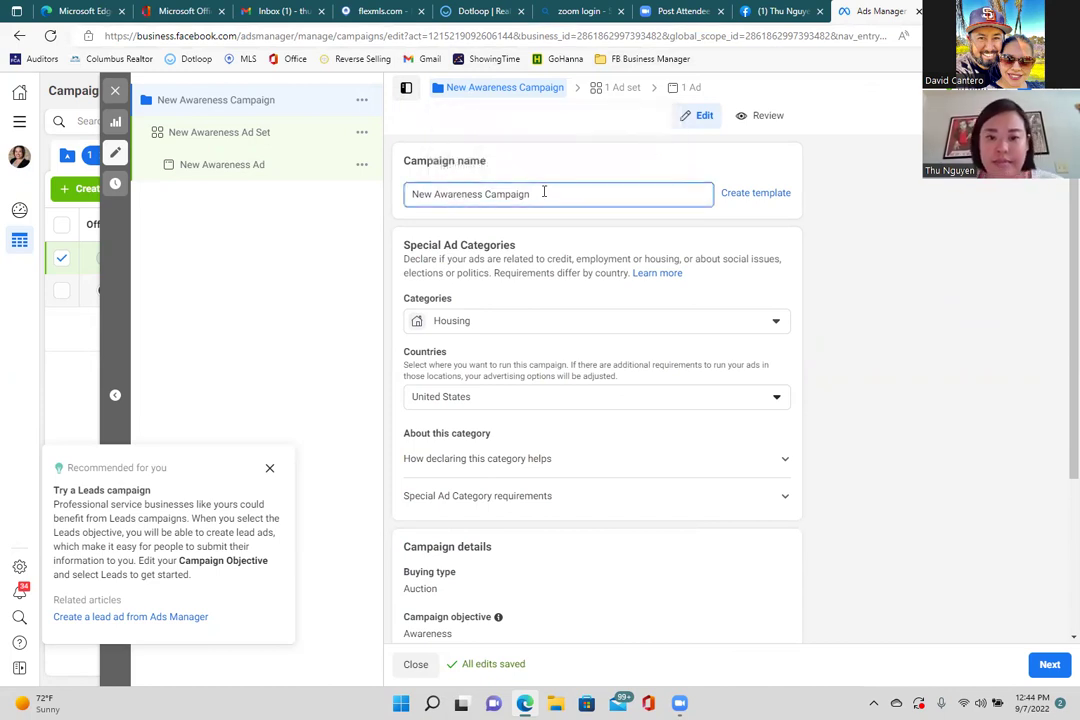
drag(544, 192, 249, 208)
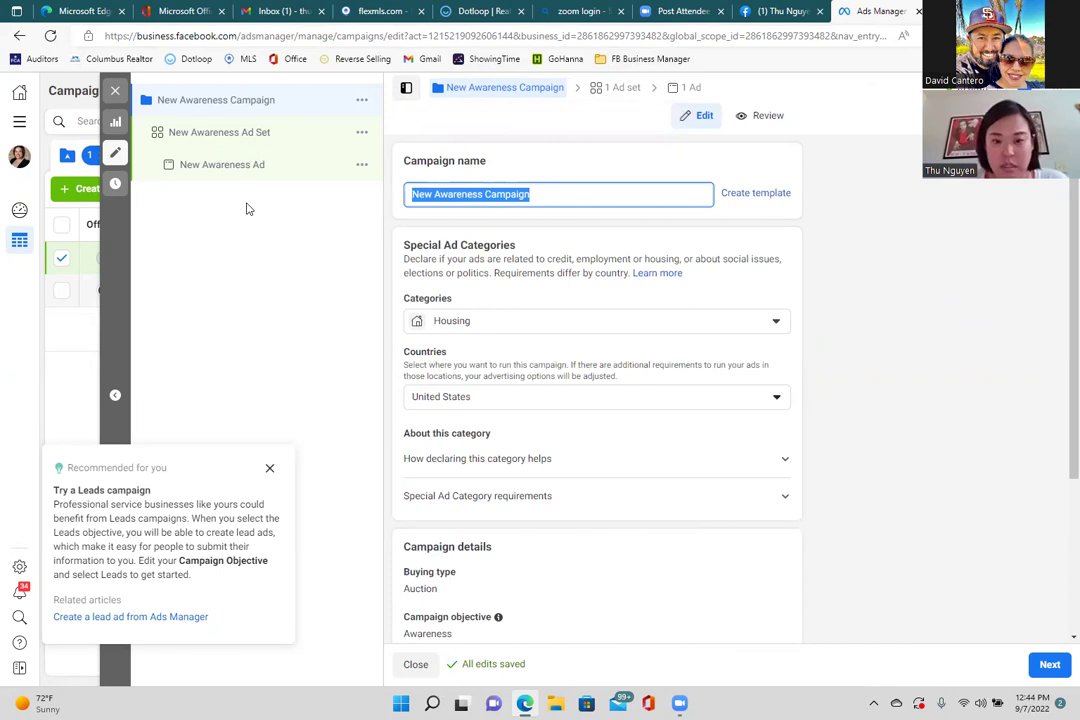
text(Intro)
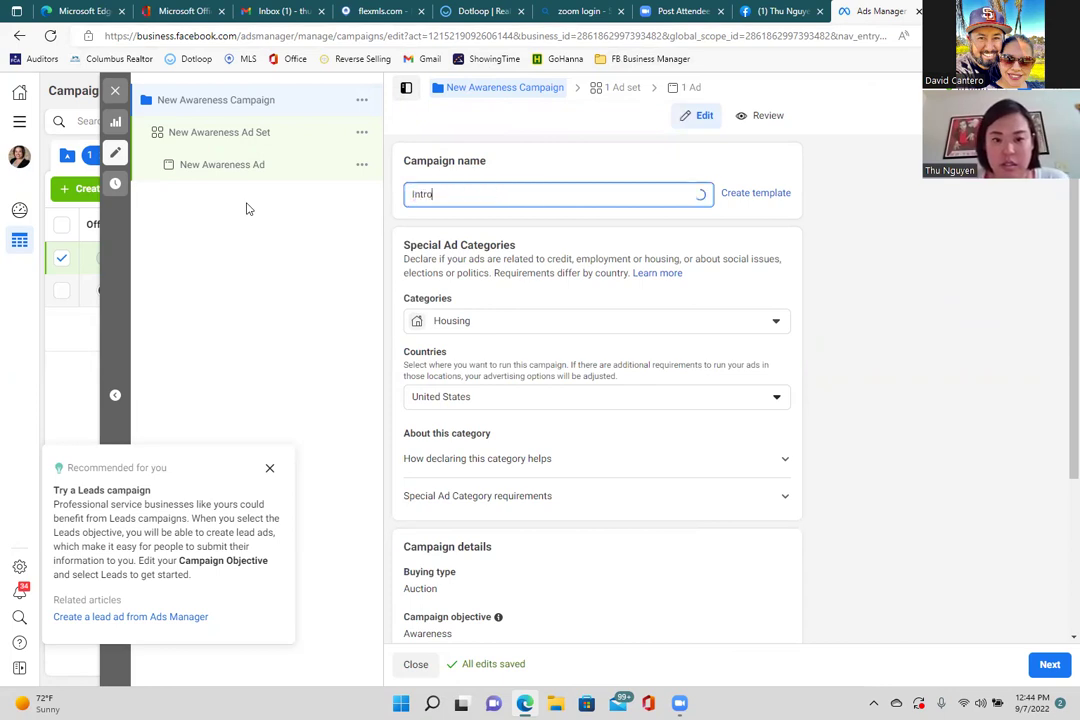
text( V)
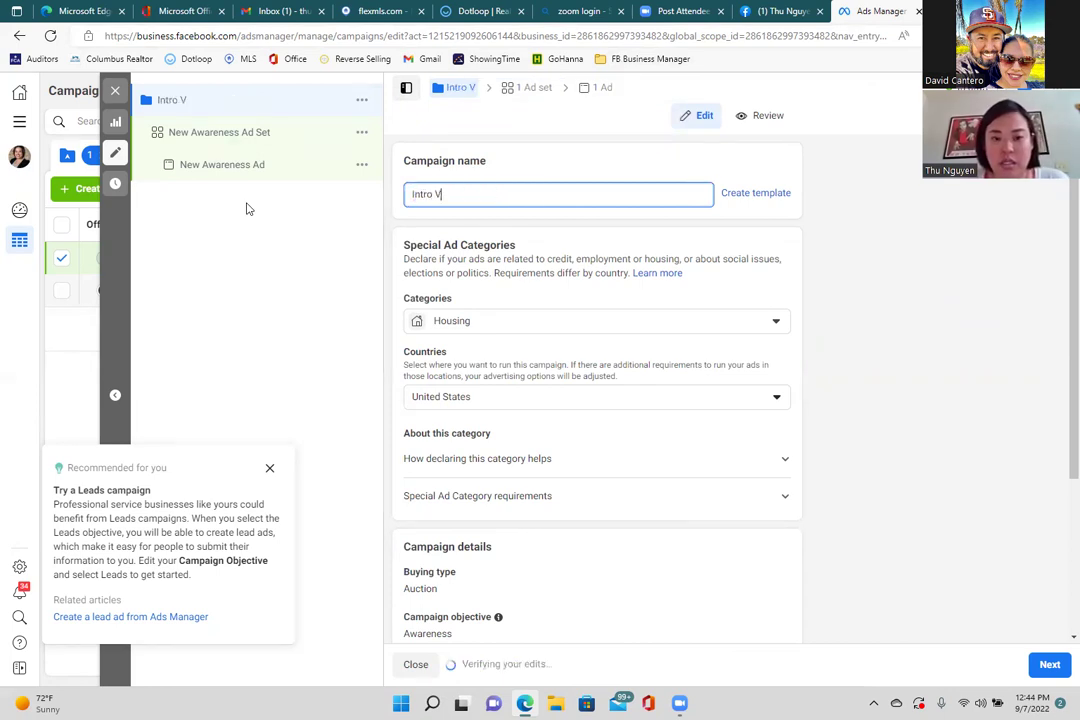
text(ideo)
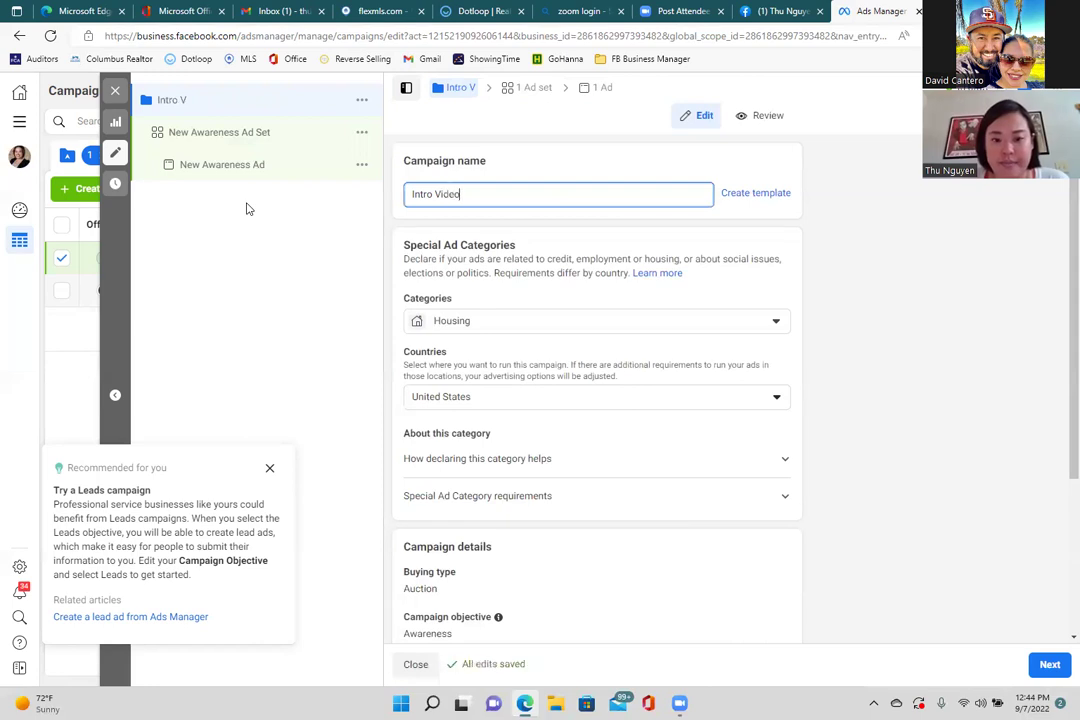
text( ()
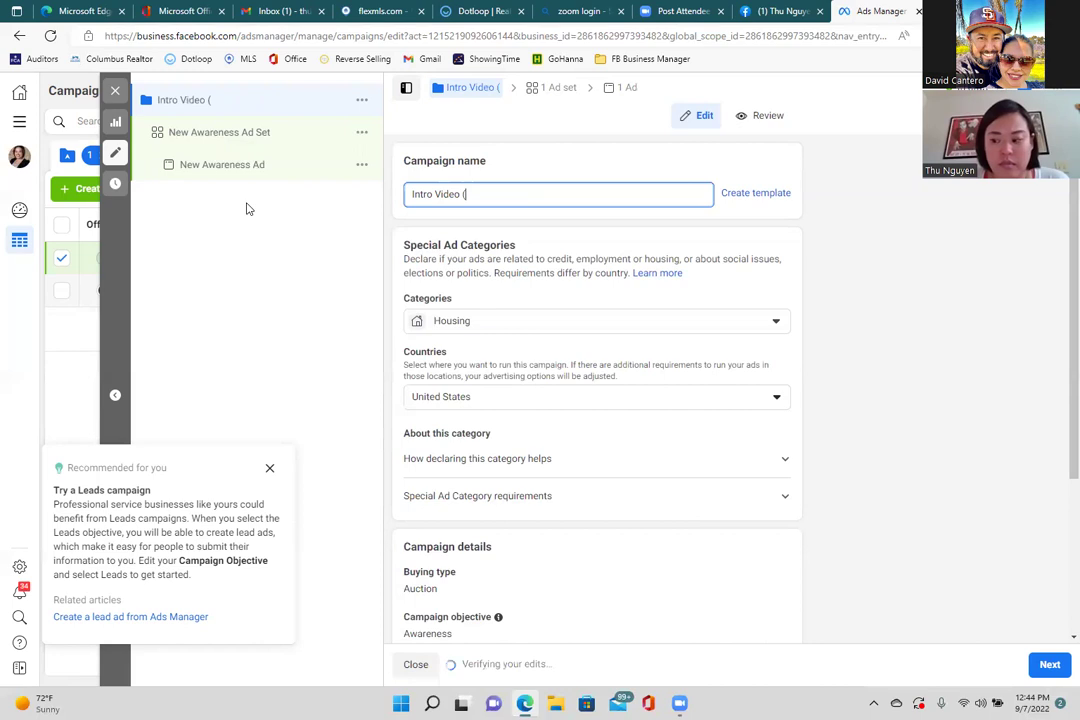
text(Awareness)
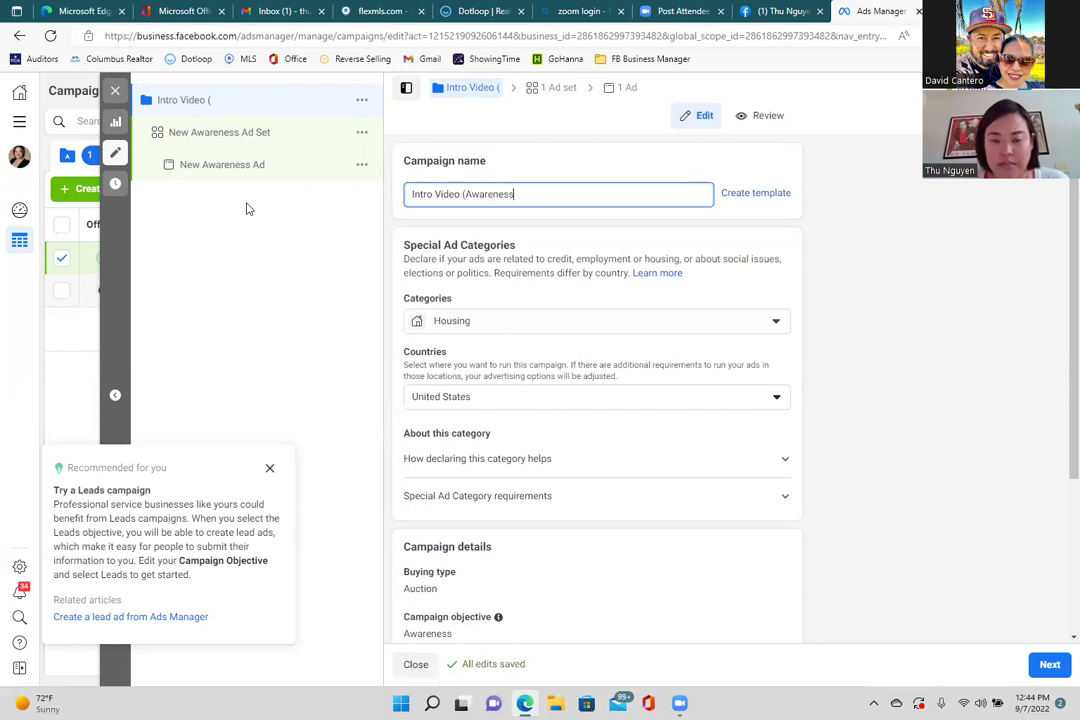
text())
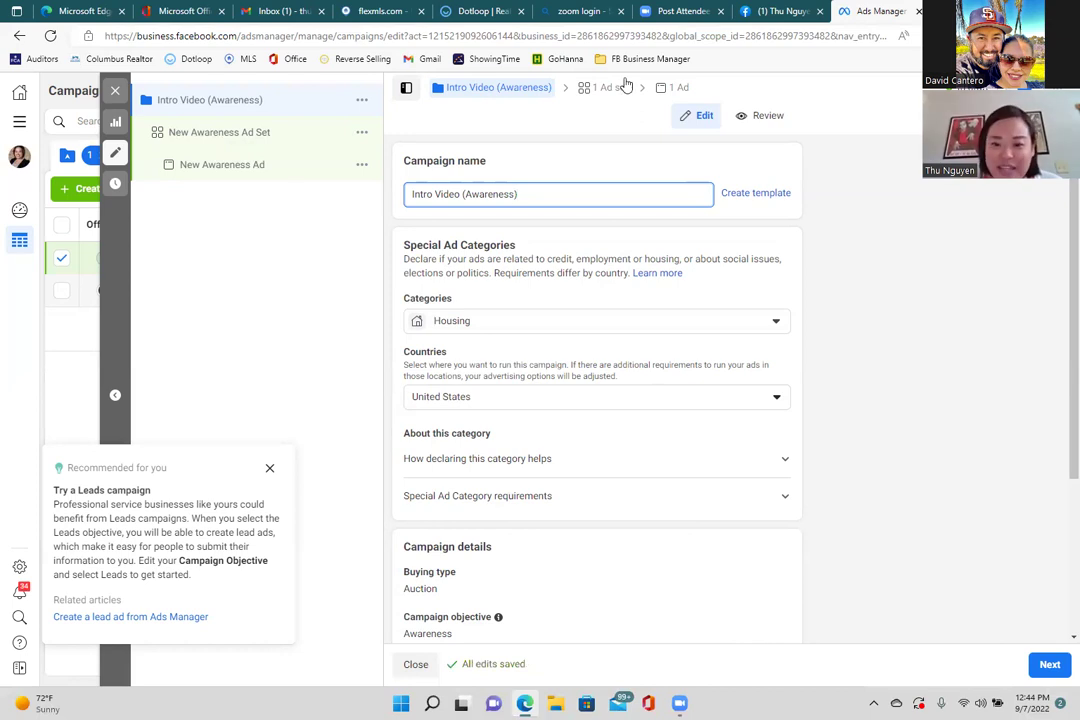
- Proceed from the campaign settings to the settings of the new awareness ad set
click(895, 327)
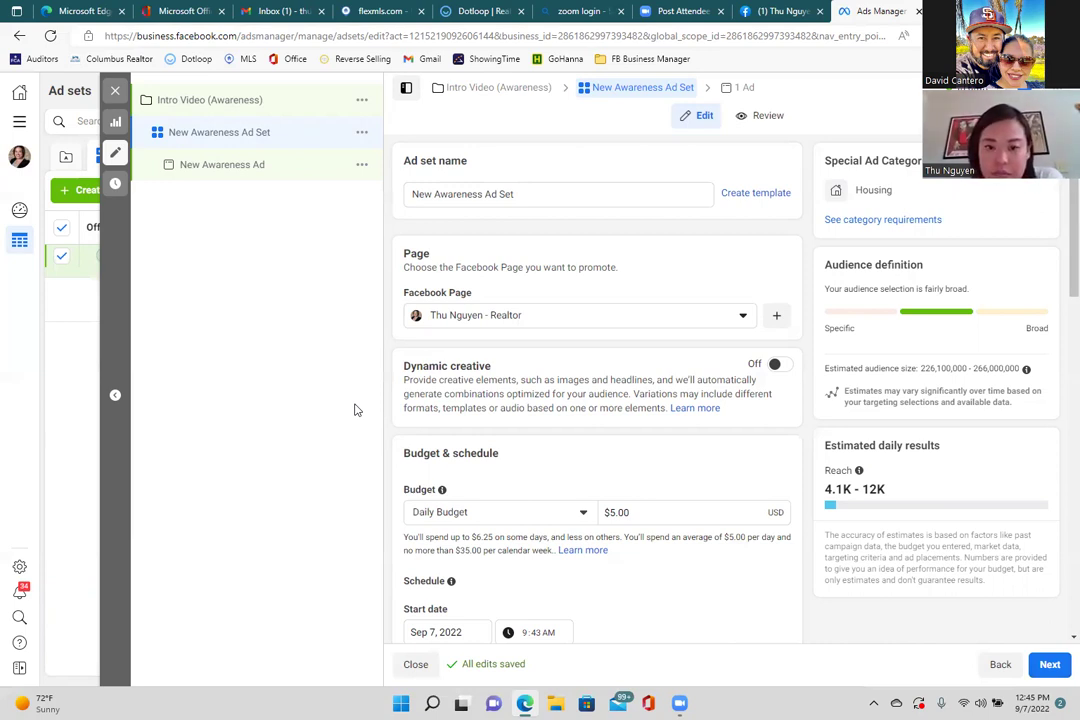
click(527, 195)
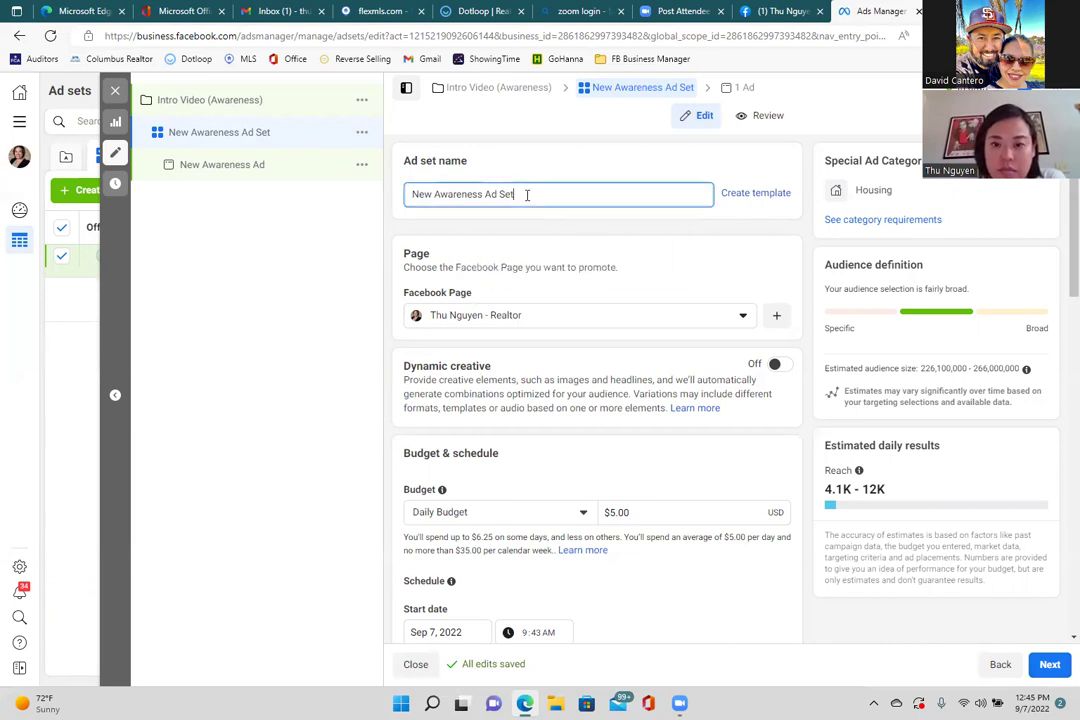
click(285, 285)
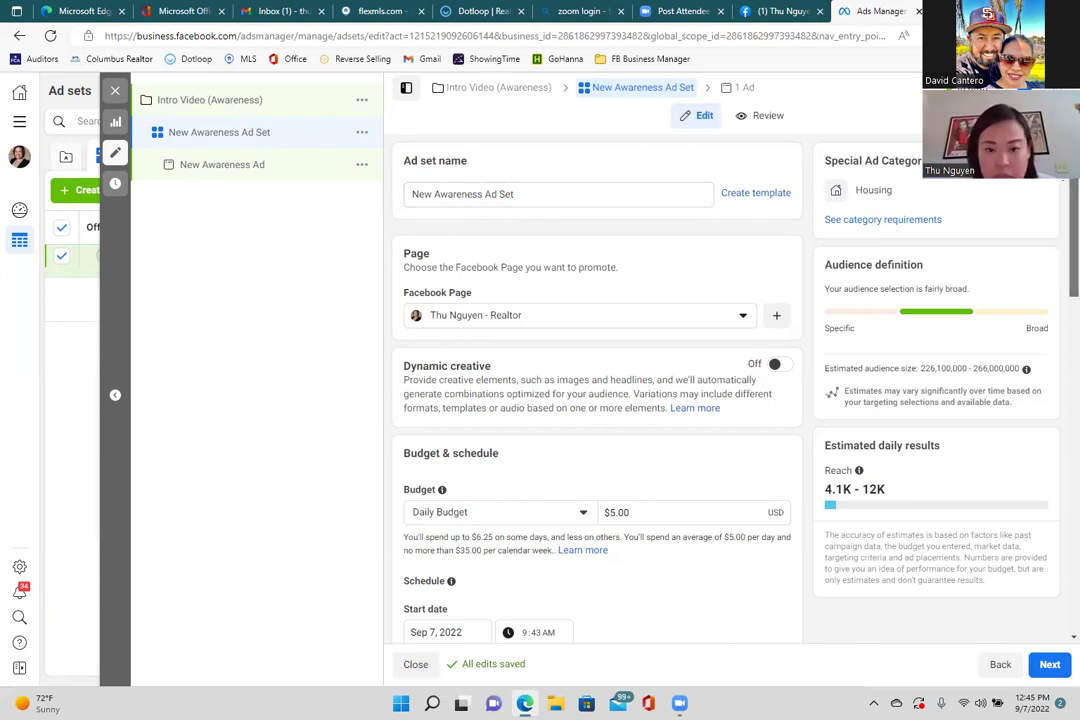
- Switch the ad set to a lifetime budget and set the amount to $75.00
scroll(1060, 205, down, 2)
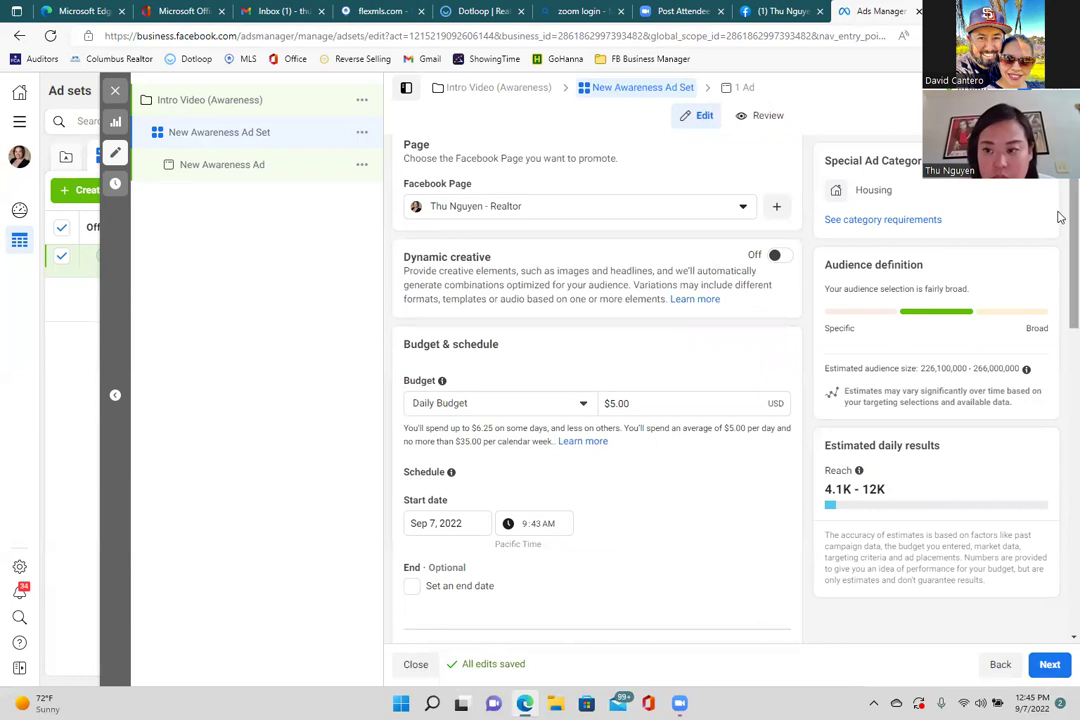
scroll(1058, 215, down, 1)
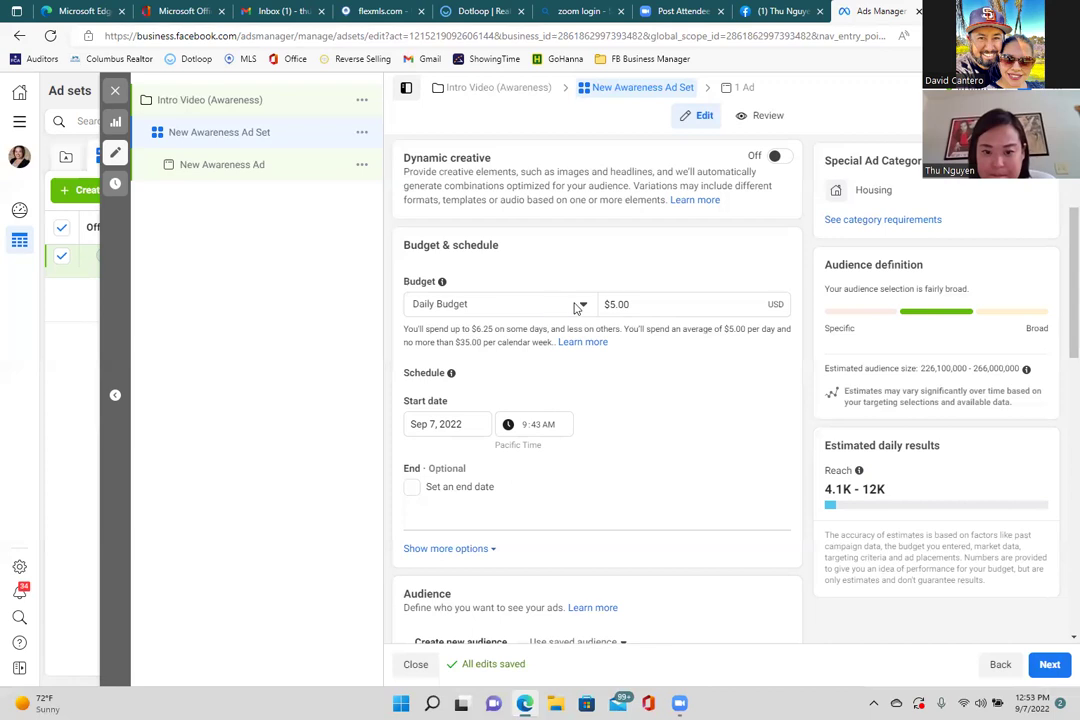
click(576, 306)
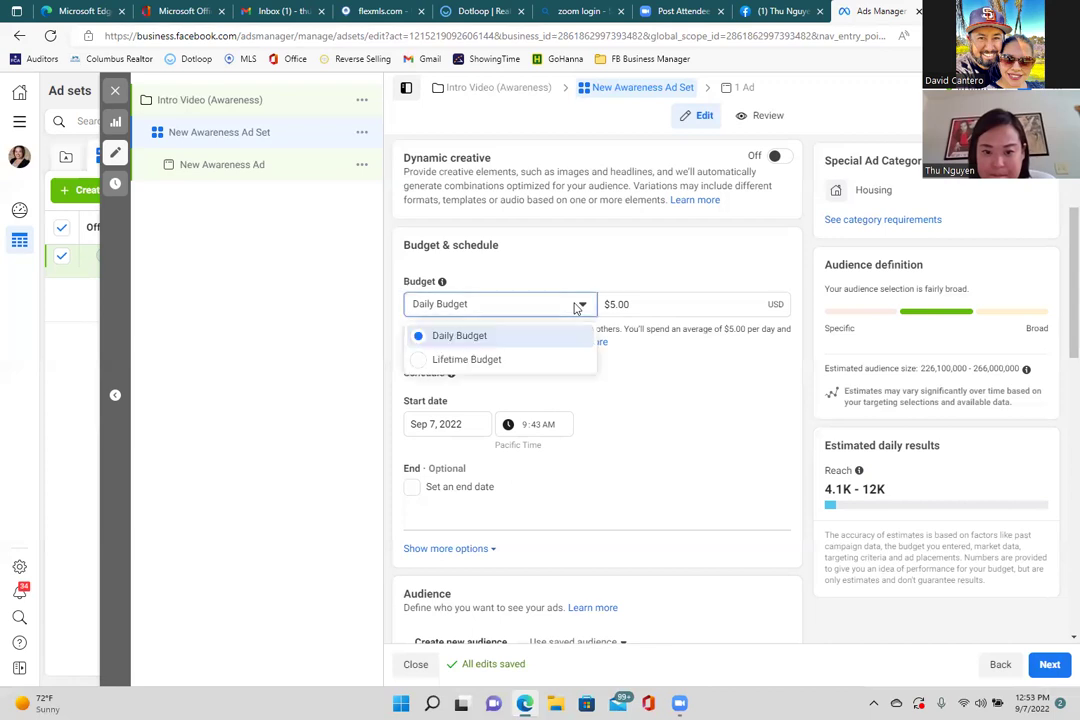
click(489, 367)
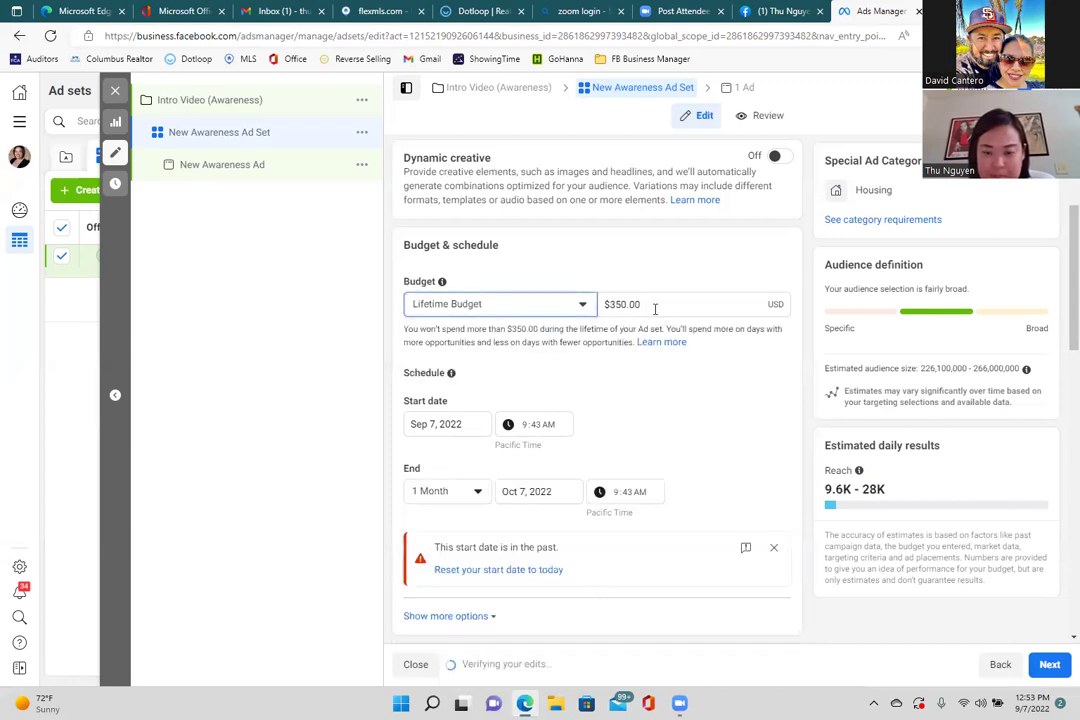
drag(648, 308, 540, 301)
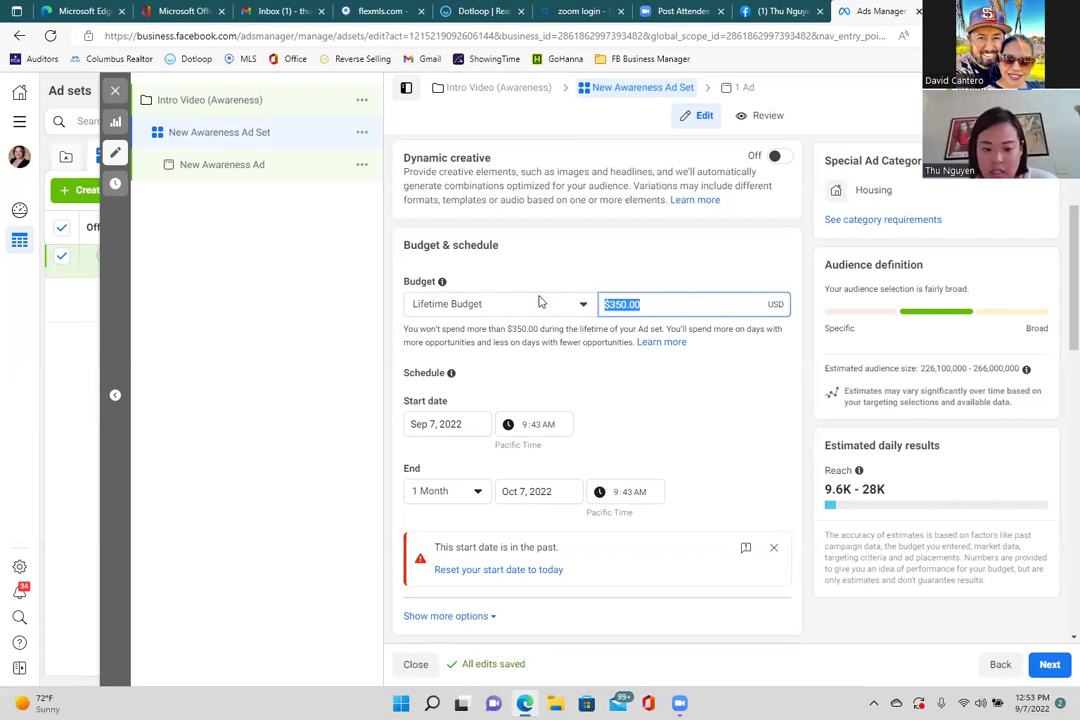
text(74)
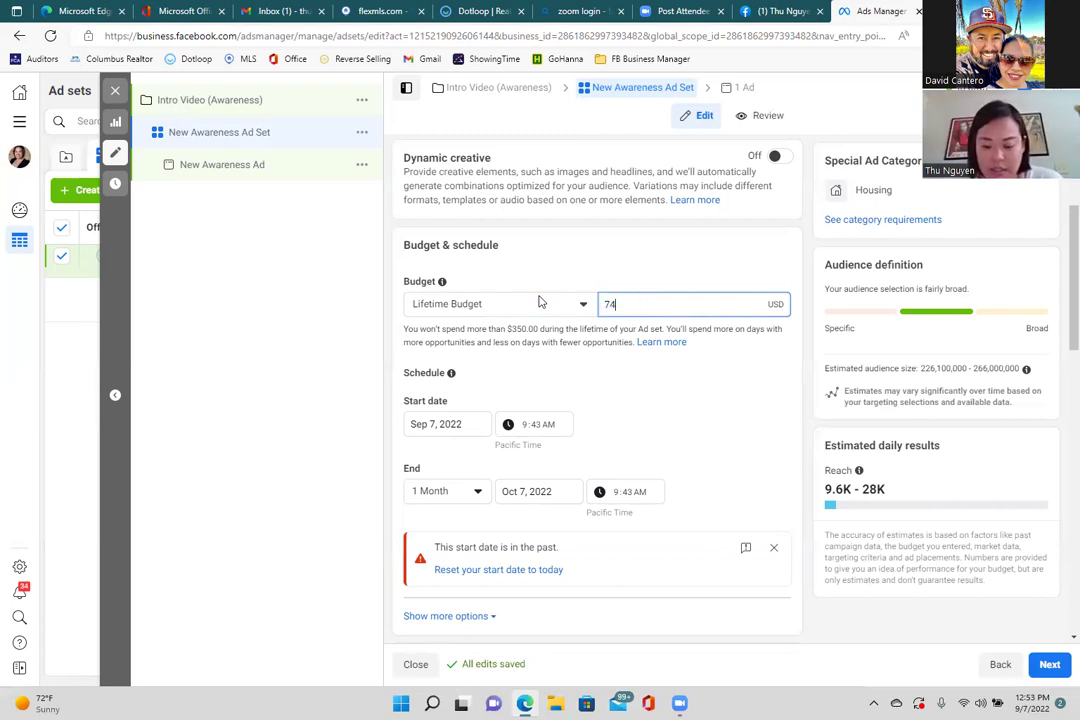
key(BackSpace)
text(5.00)
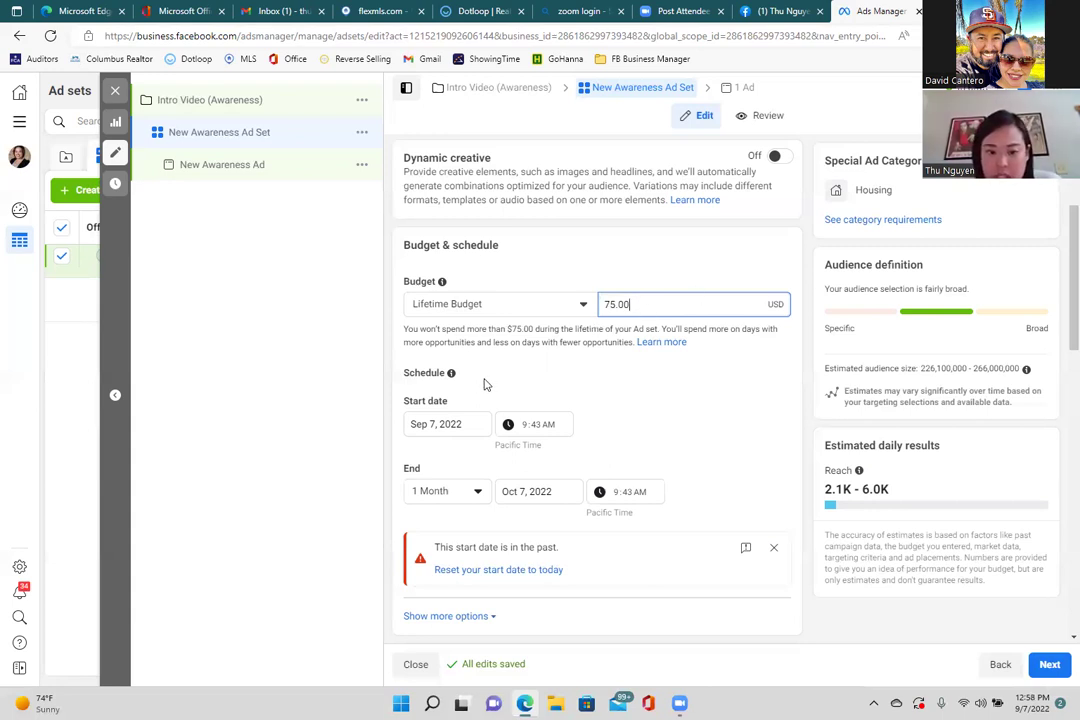
- Set the ad set's start to Sep 8, 2022 at 6:00 AM
click(452, 424)
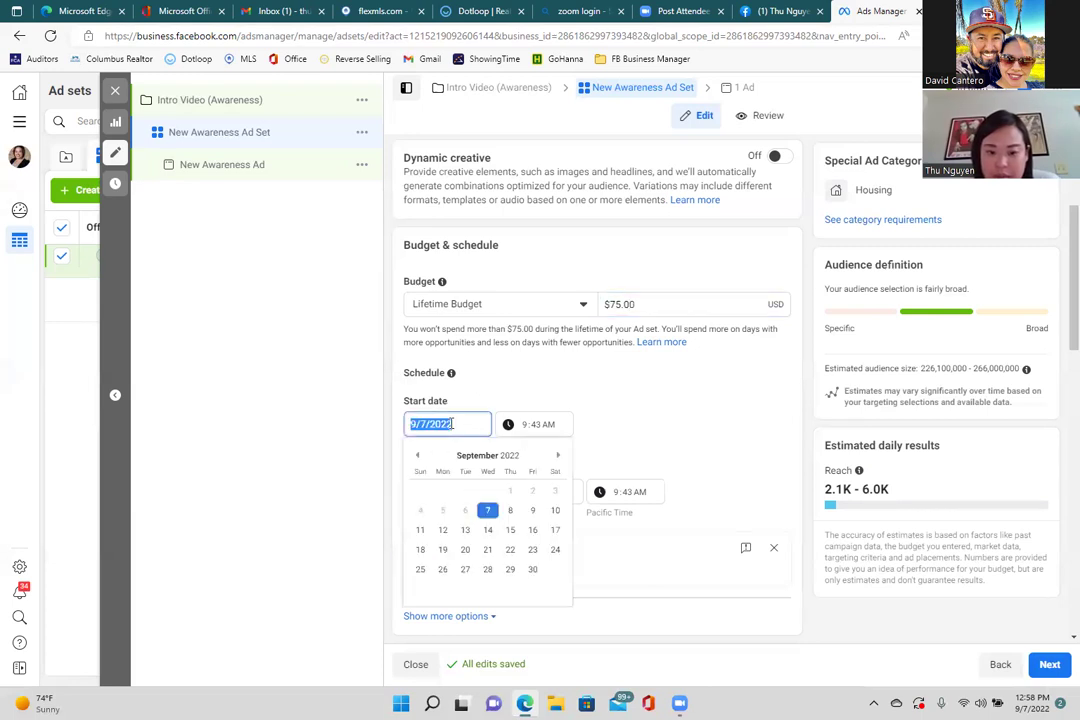
click(510, 511)
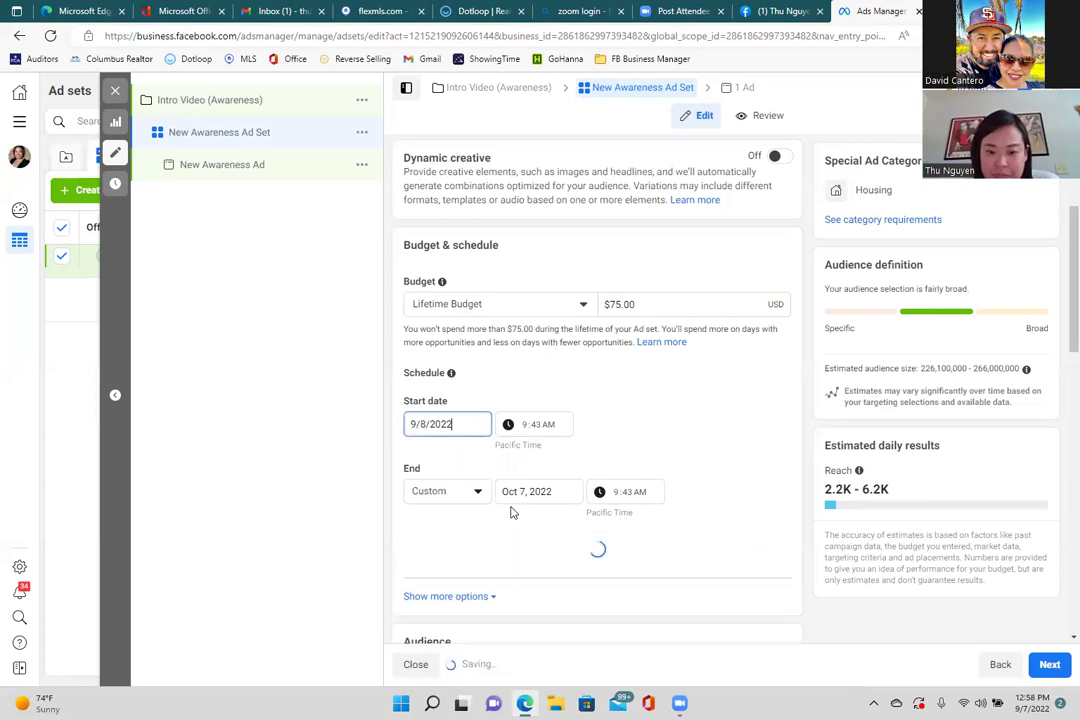
click(544, 432)
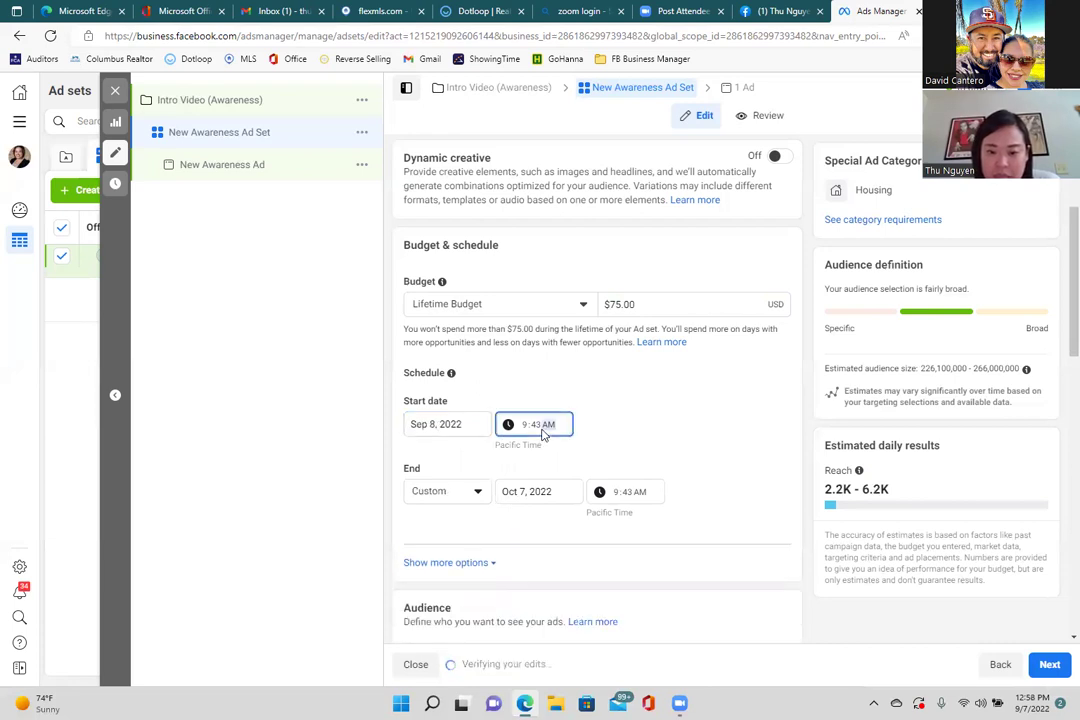
click(522, 428)
text(5)
text(6)
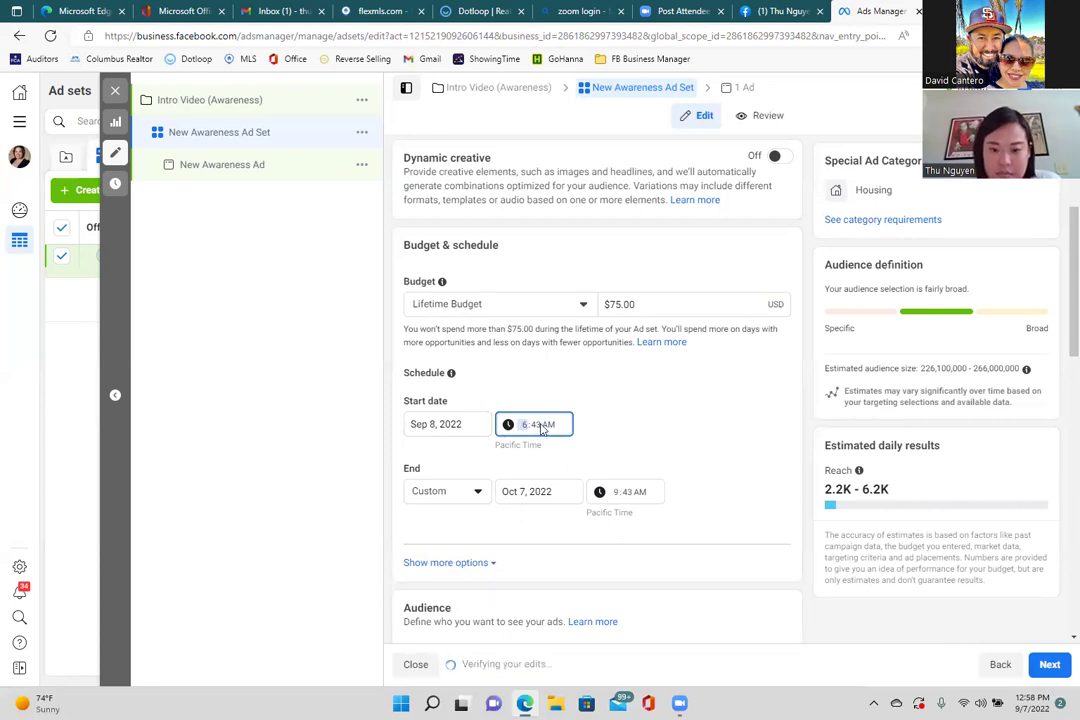
click(541, 428)
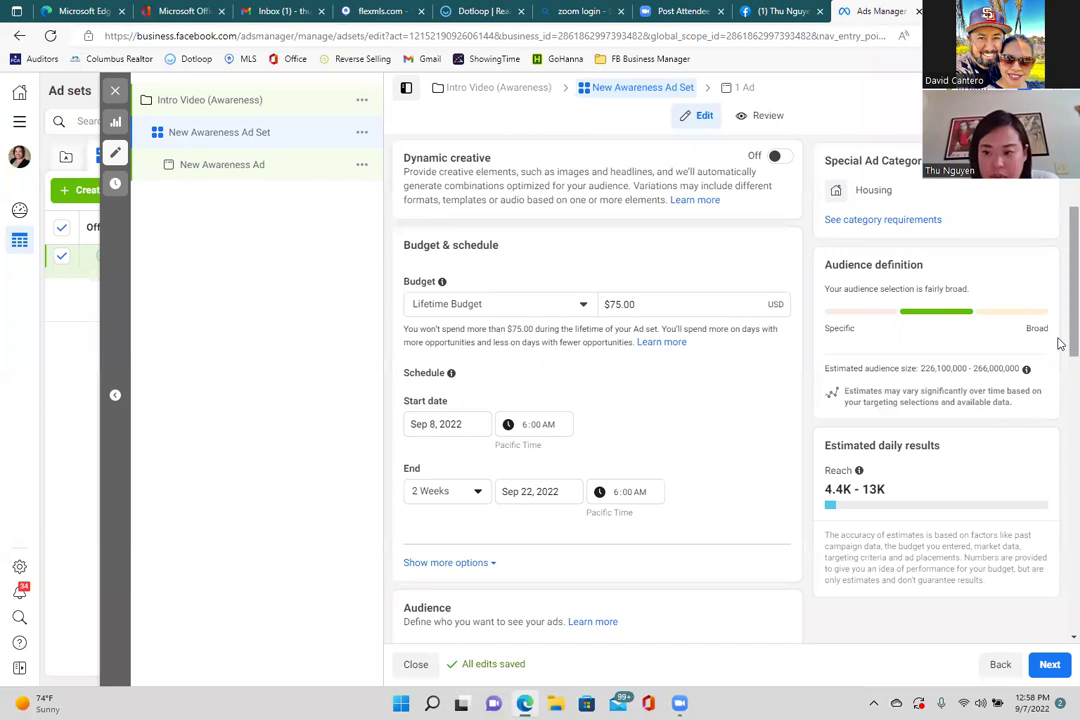
- Edit the ad set's audience locations and remove the United States from them
scroll(1060, 370, down, 1)
scroll(1059, 385, down, 2)
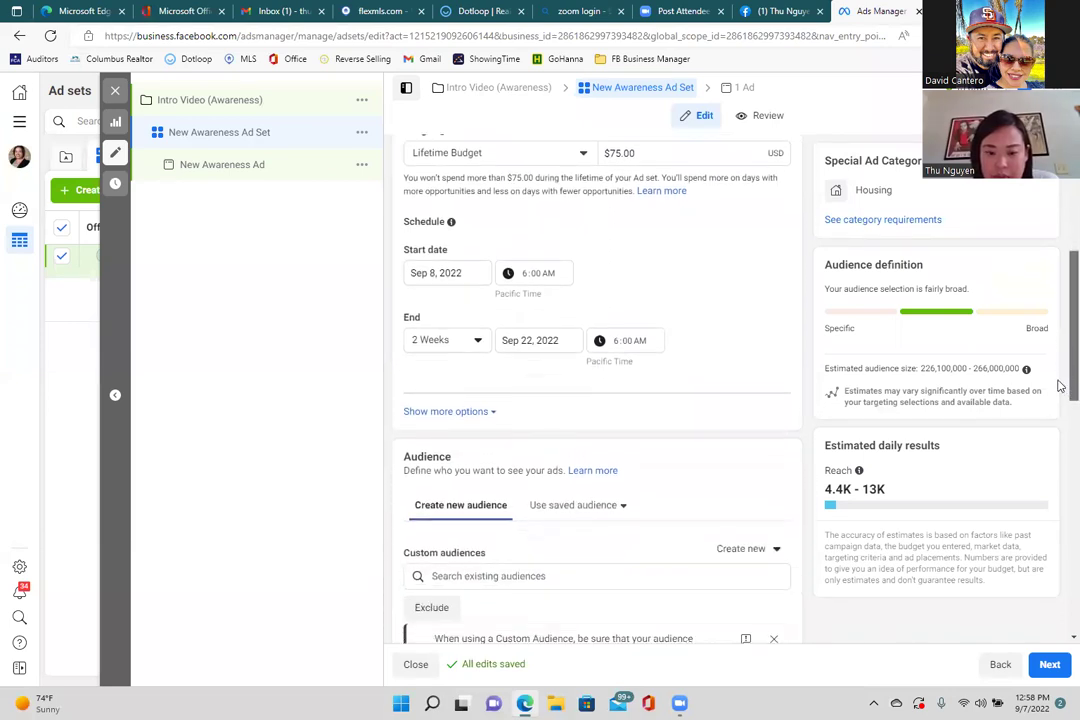
scroll(1059, 414, down, 1)
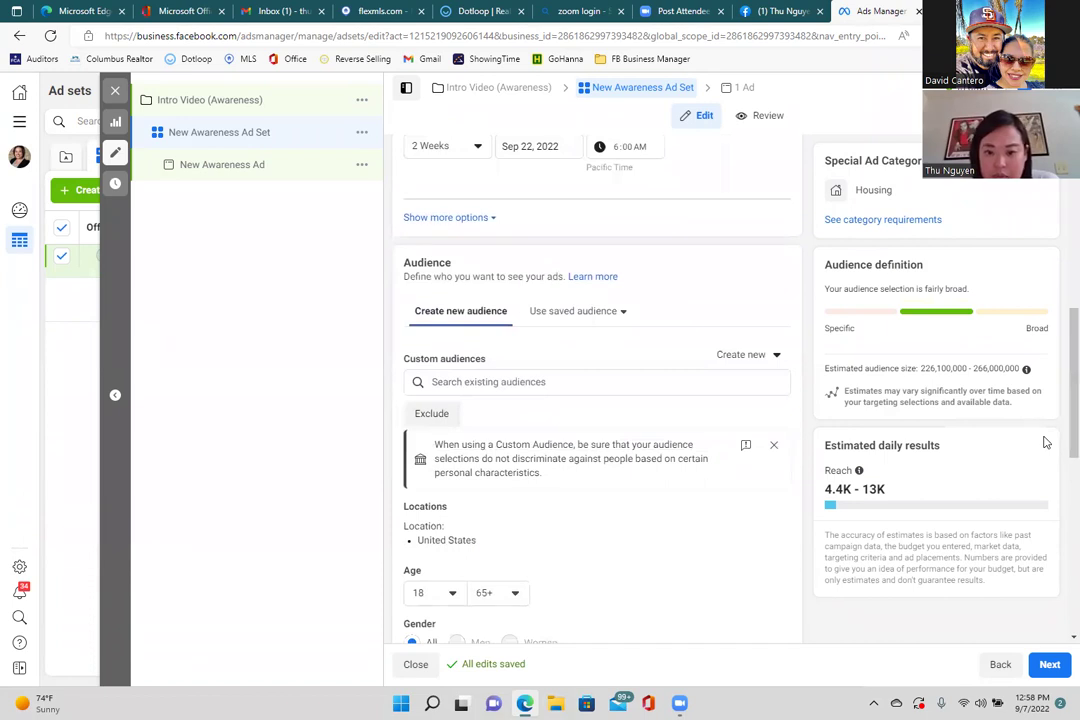
mouse_move(526, 547)
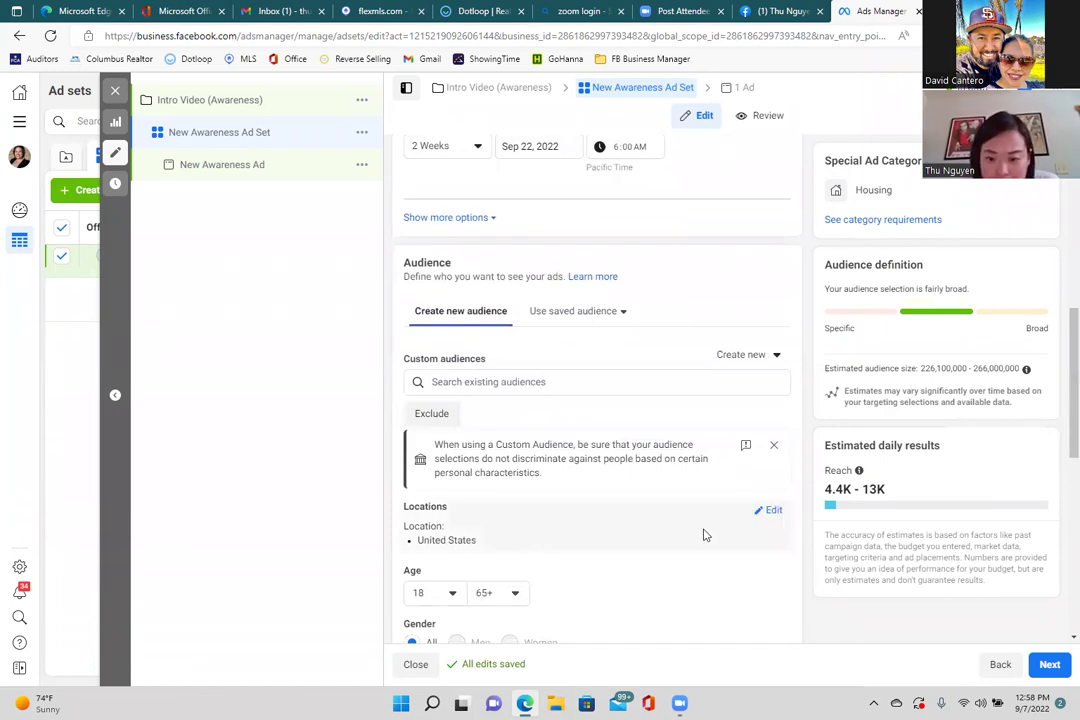
click(768, 512)
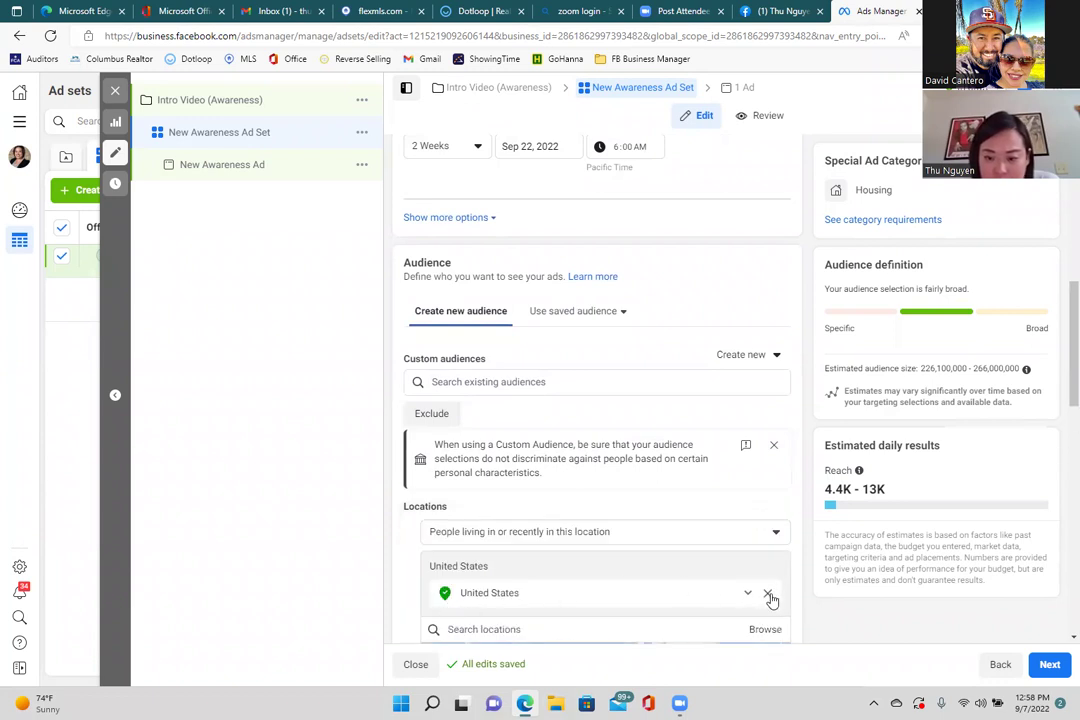
click(771, 598)
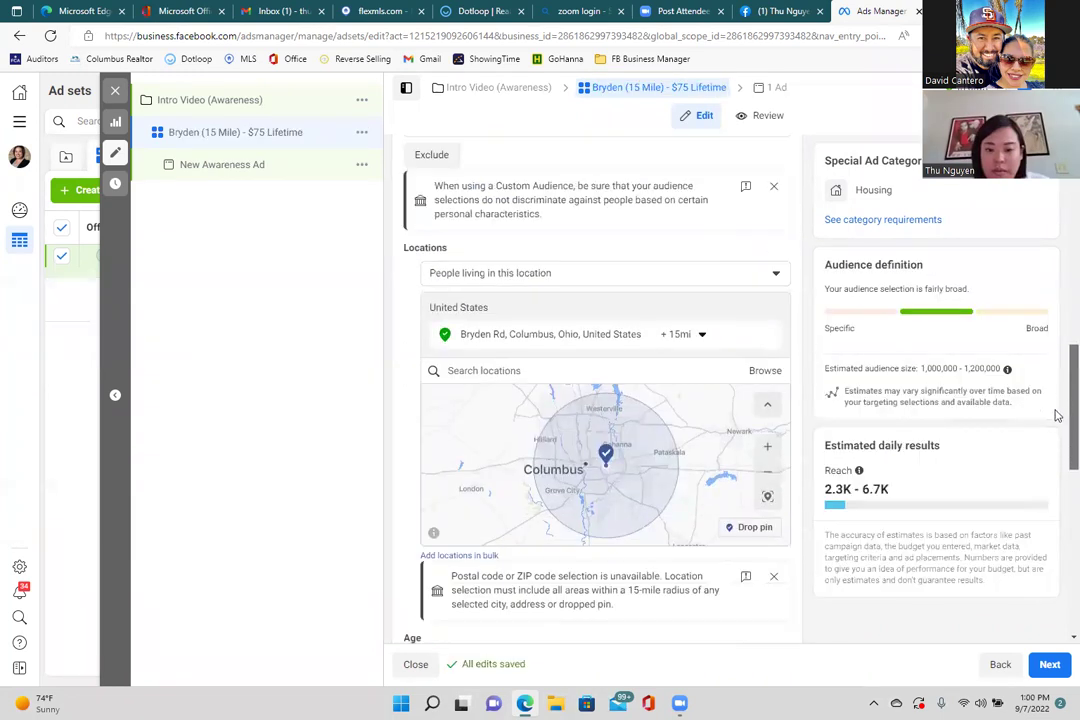
- Review the ad set's location, age, gender, placement and optimization settings
scroll(1055, 438, down, 2)
scroll(1055, 438, down, 3)
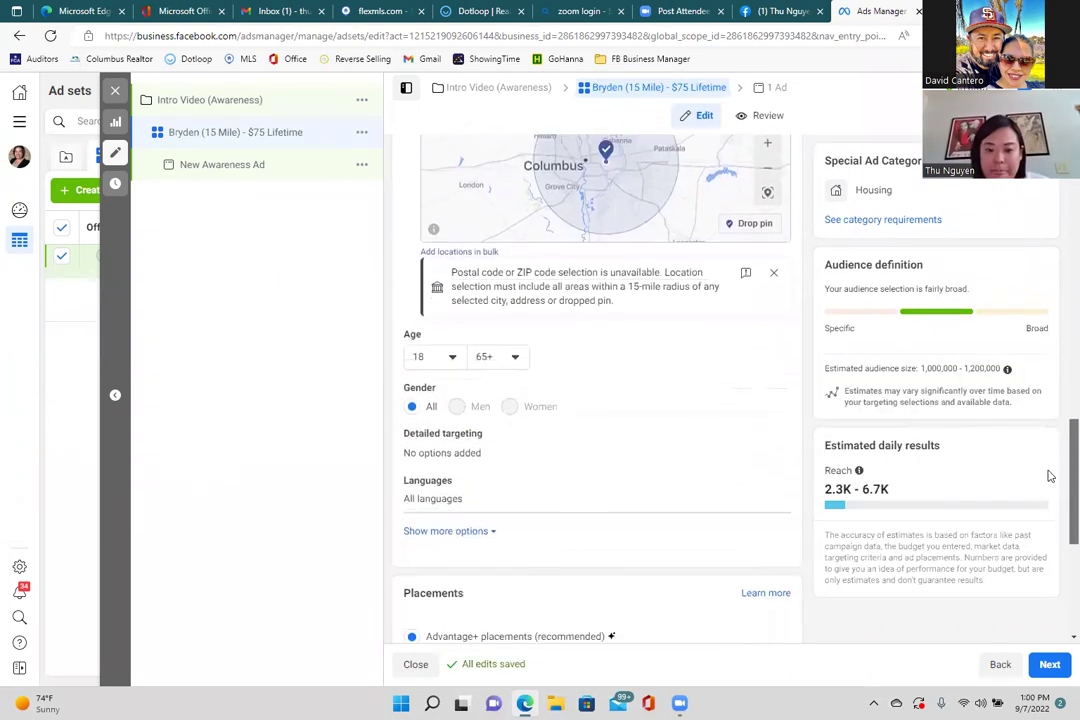
scroll(1049, 480, up, 1)
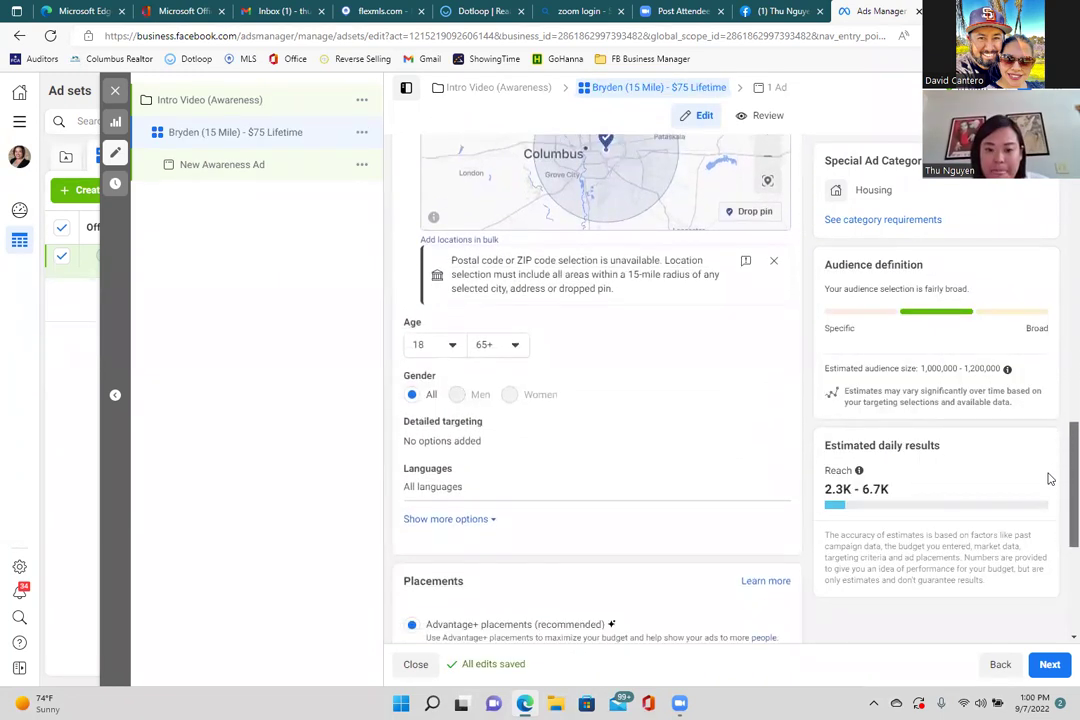
scroll(1052, 463, up, 1)
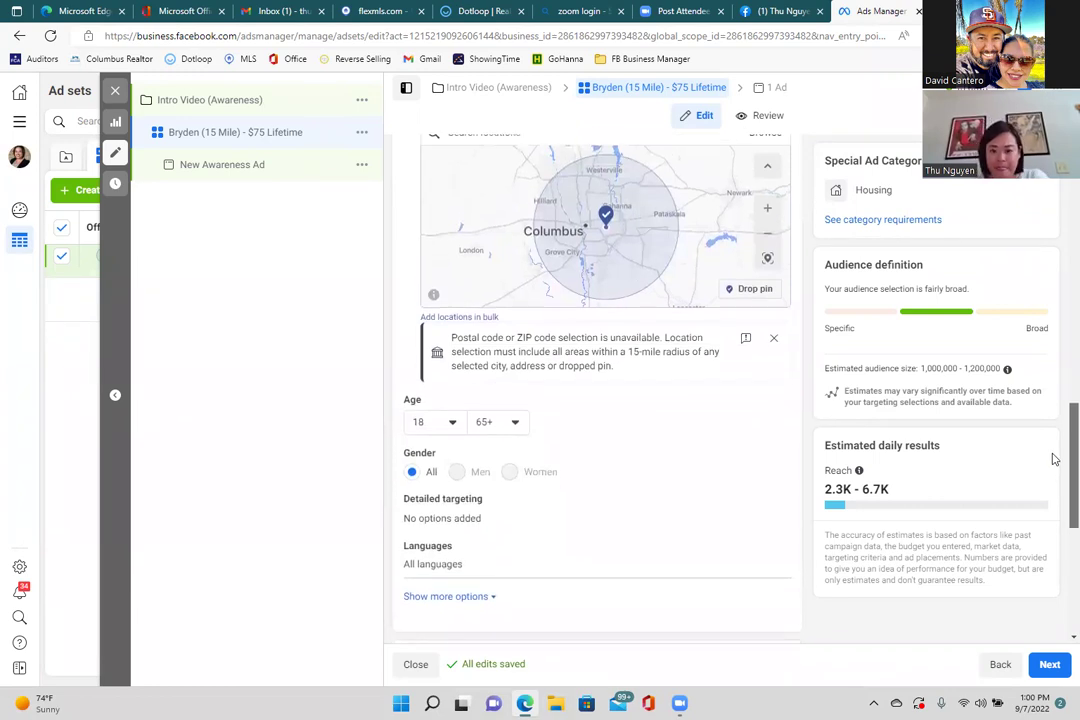
scroll(1046, 482, down, 2)
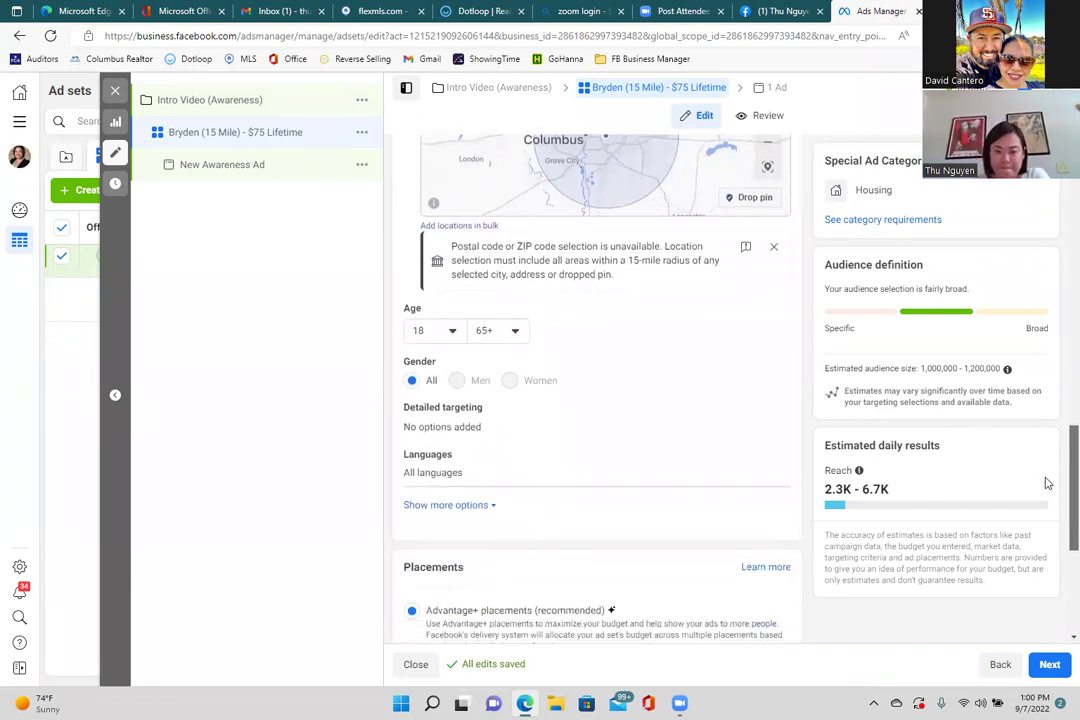
scroll(1046, 488, down, 3)
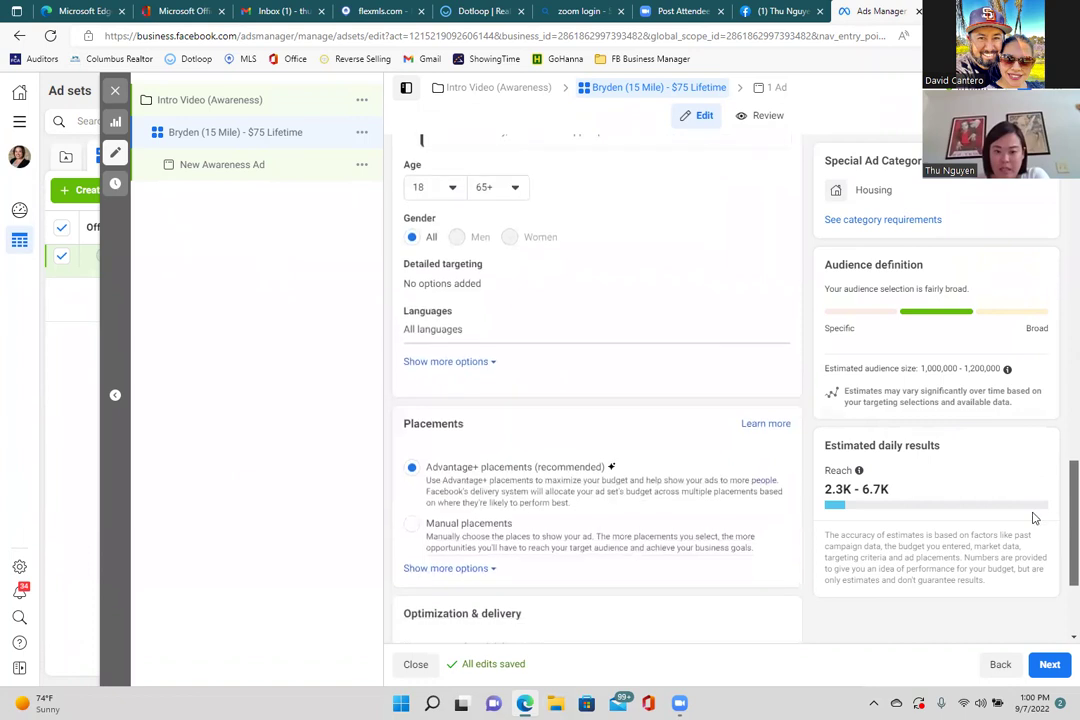
scroll(1031, 525, down, 3)
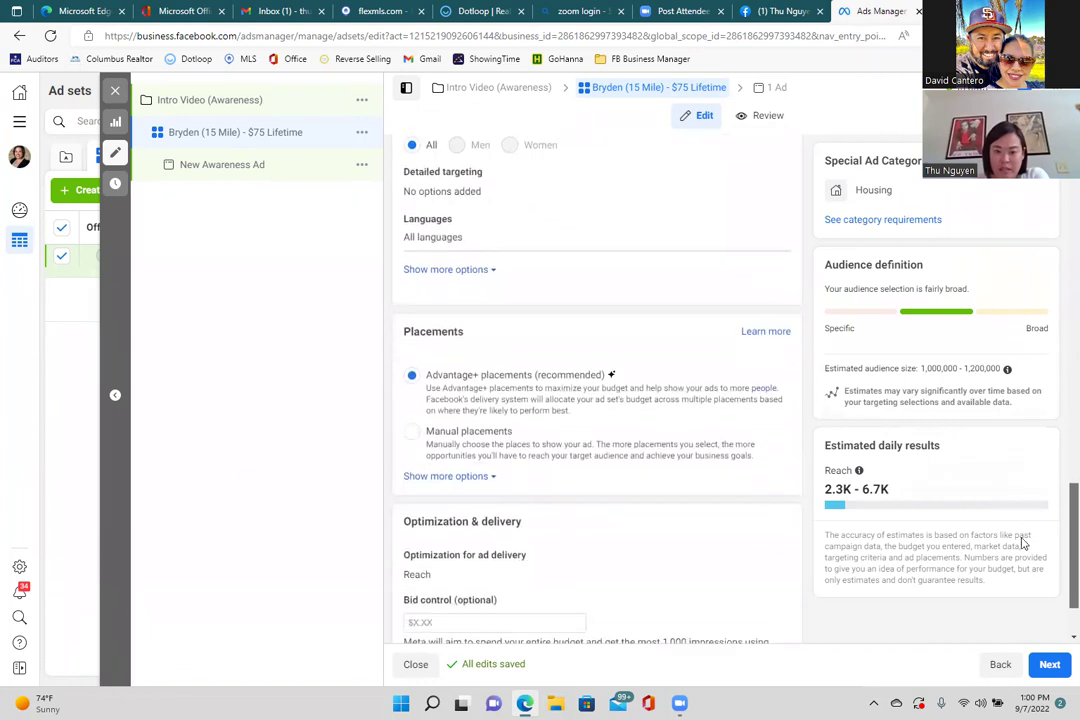
scroll(1019, 556, down, 1)
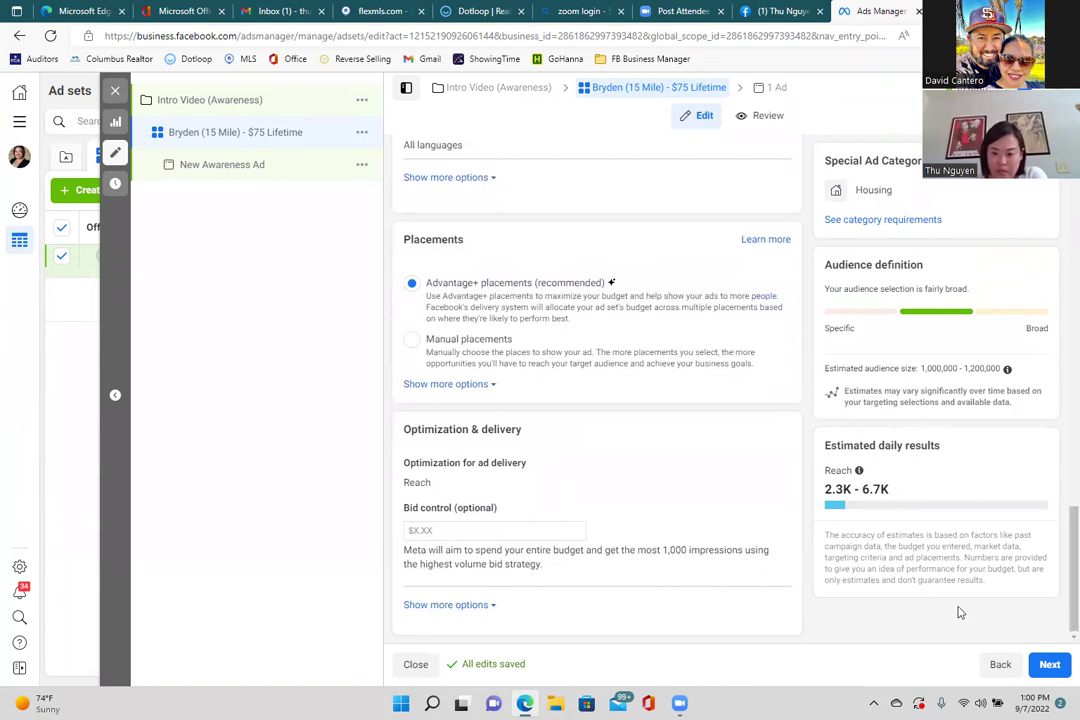
- Continue to the ad level and rename the new awareness ad as "Intro Video"
click(1049, 664)
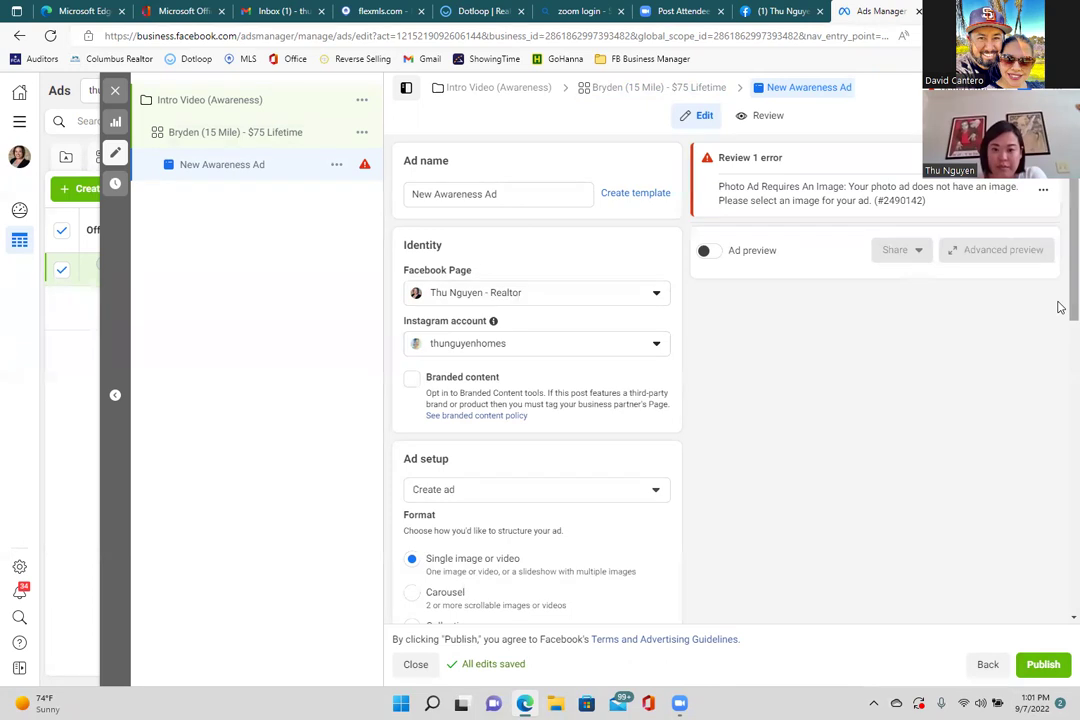
triple_click(523, 193)
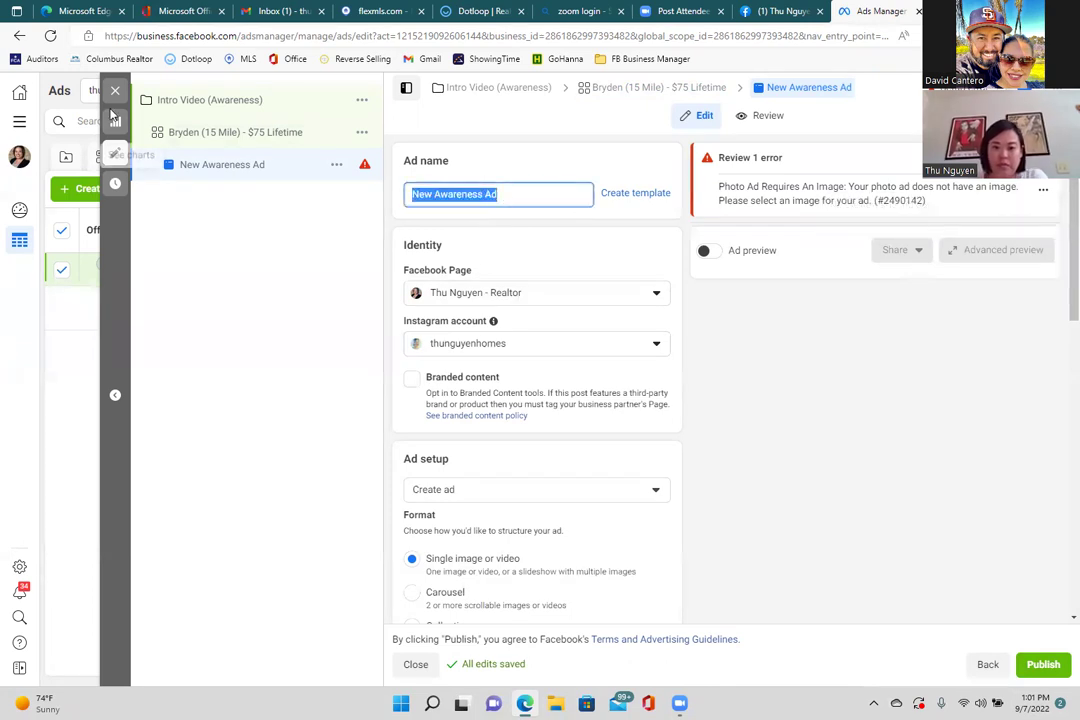
text(Intro Video)
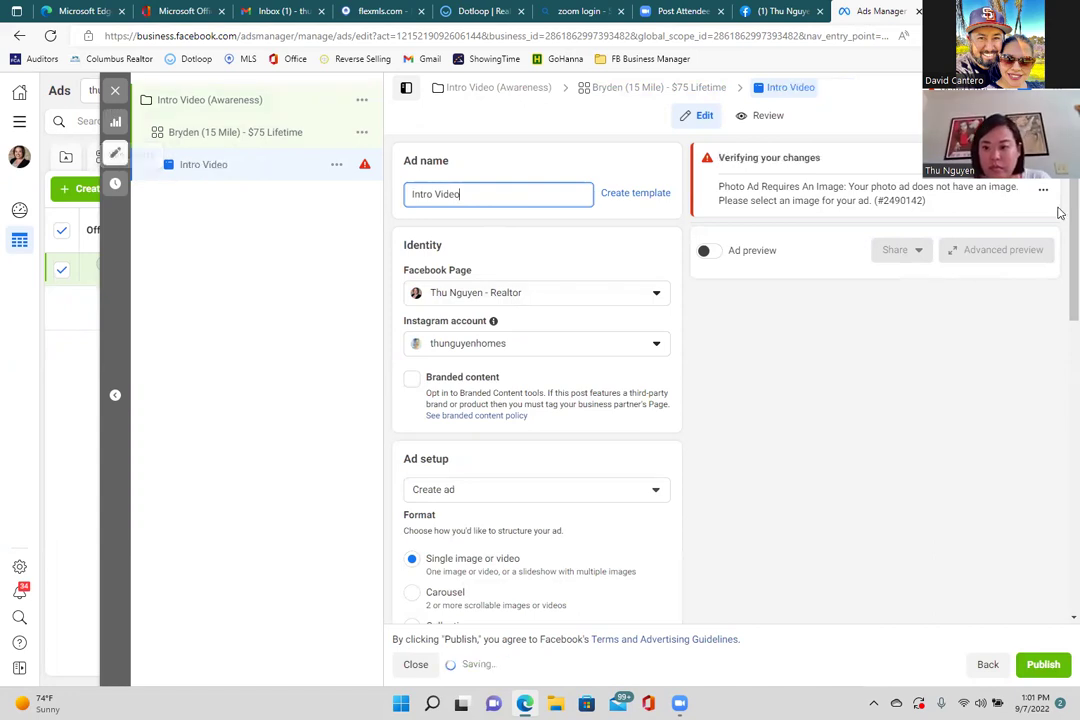
- Set the ad to use an existing post and select the Sep 6, 2022 intro video post from Facebook
scroll(1058, 230, down, 2)
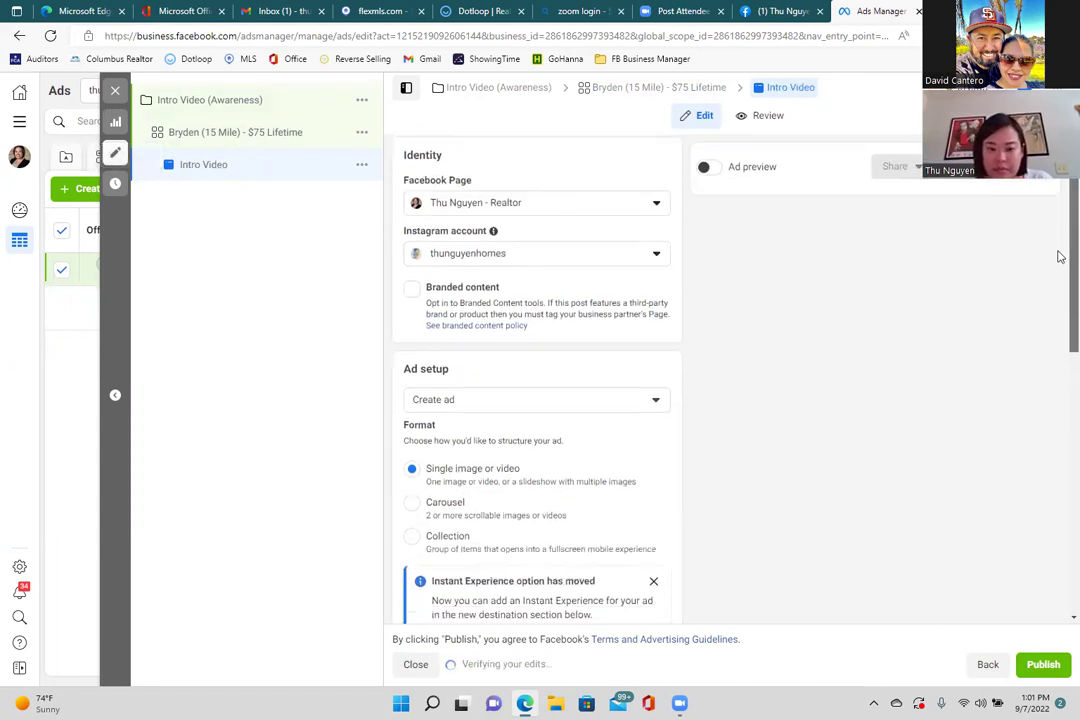
click(431, 379)
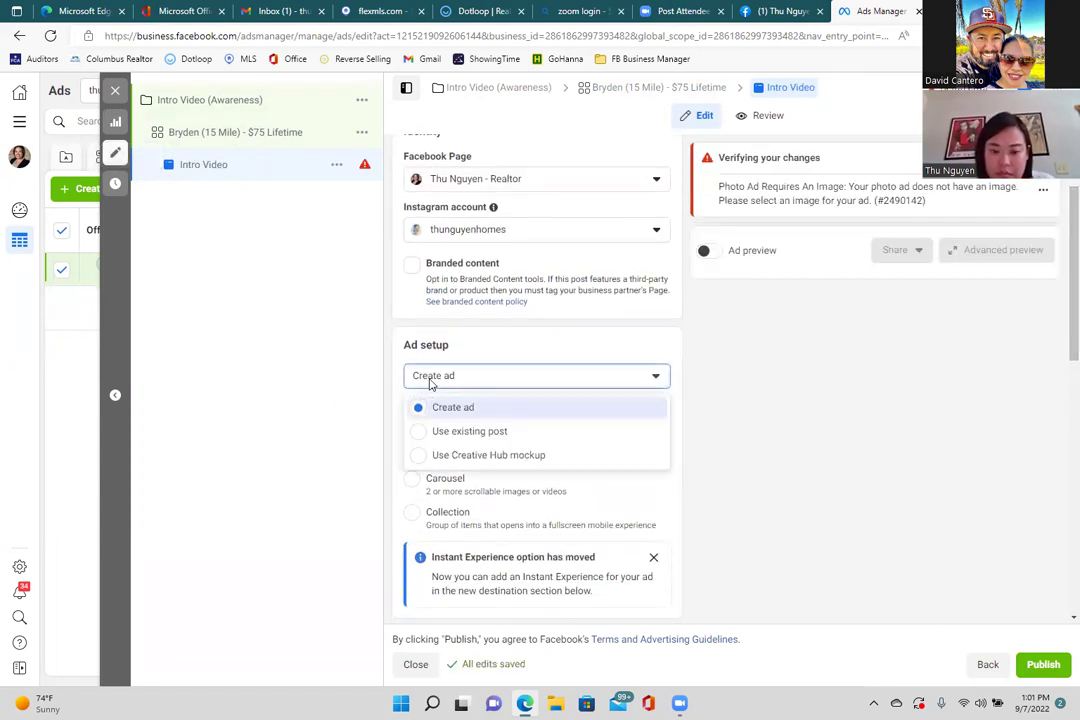
click(437, 432)
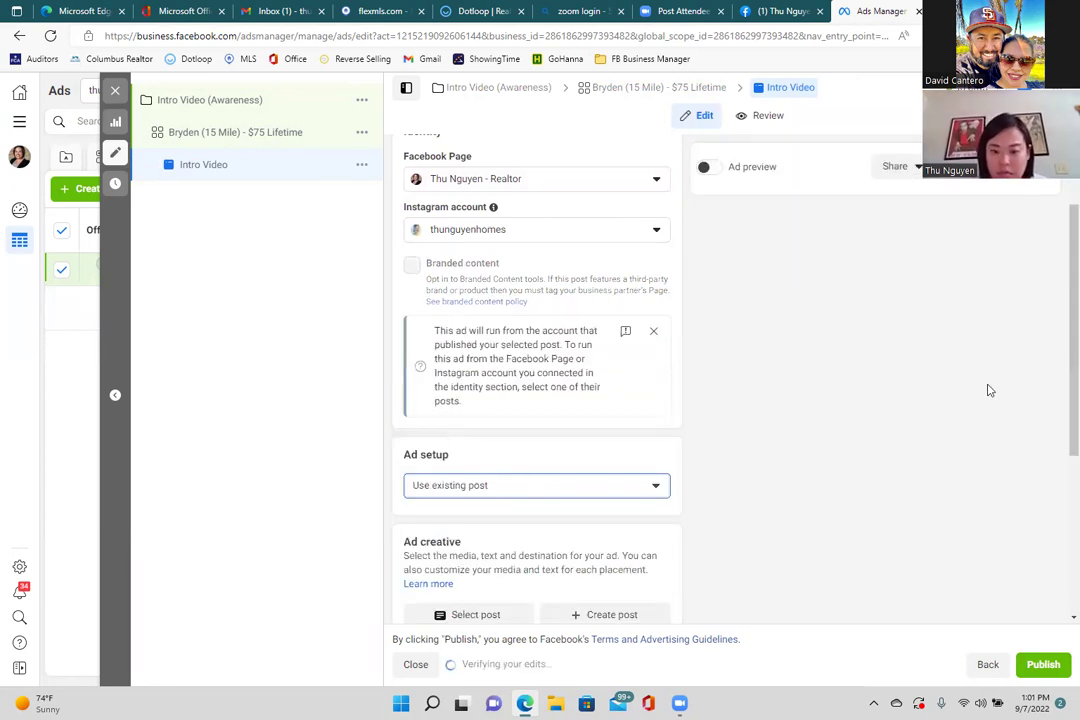
drag(1056, 345, 1060, 431)
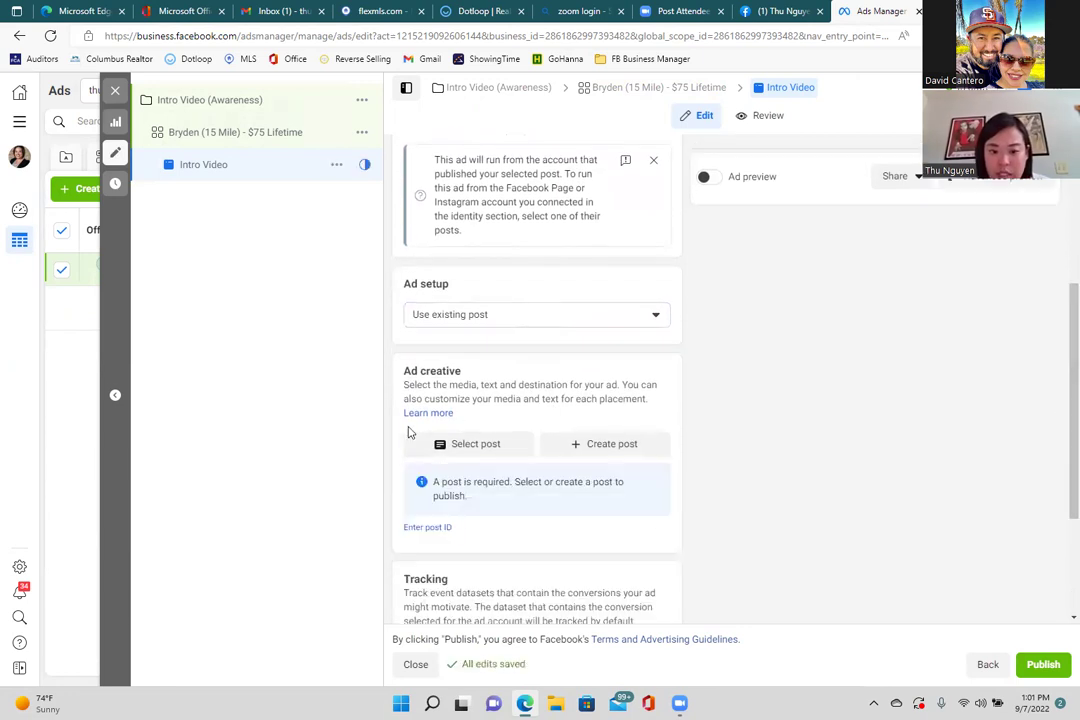
click(463, 452)
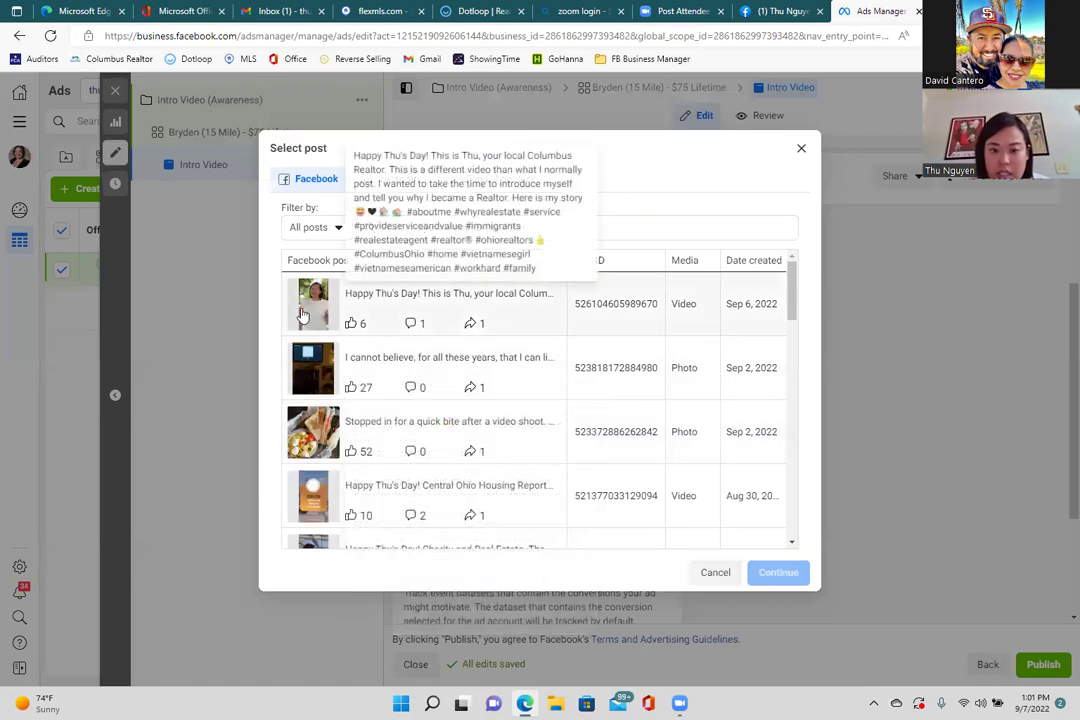
click(499, 311)
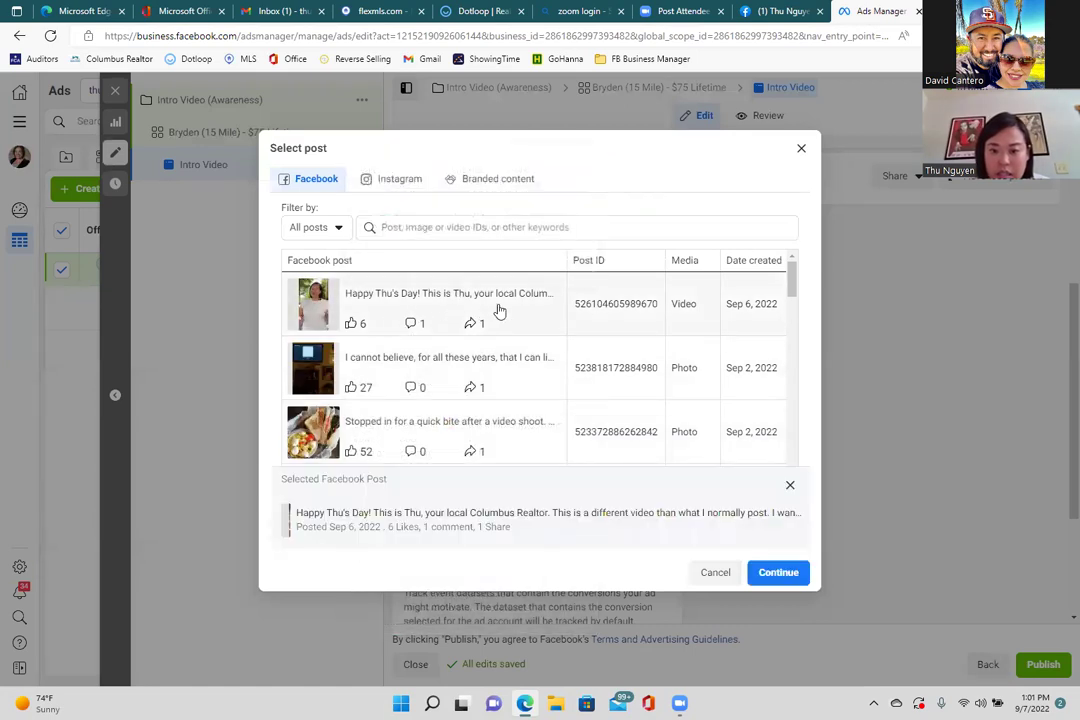
click(773, 574)
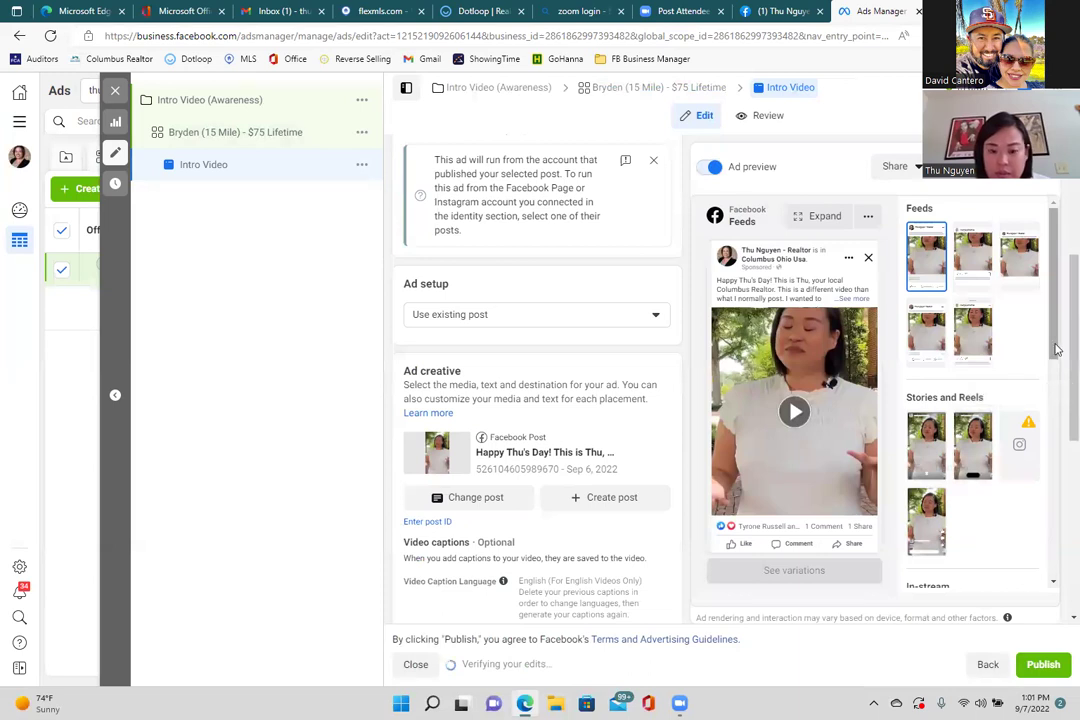
- Check the ad's preview, caption and tracking settings, then publish the campaign and close the editor
drag(1056, 345, 1053, 398)
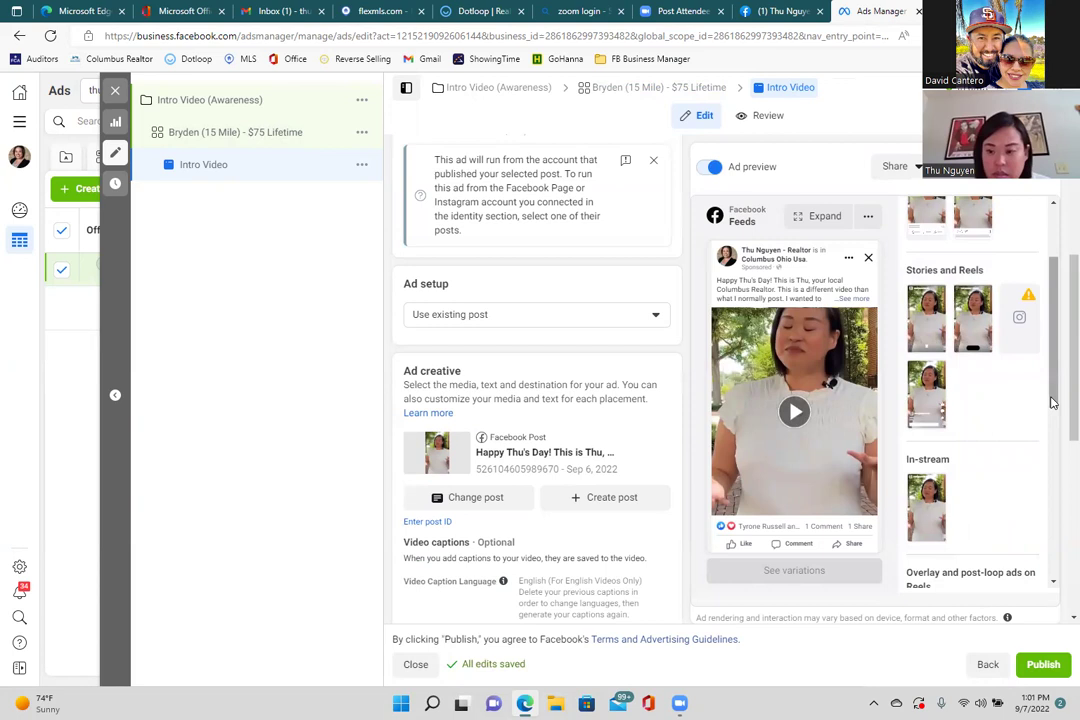
drag(1056, 400, 1060, 539)
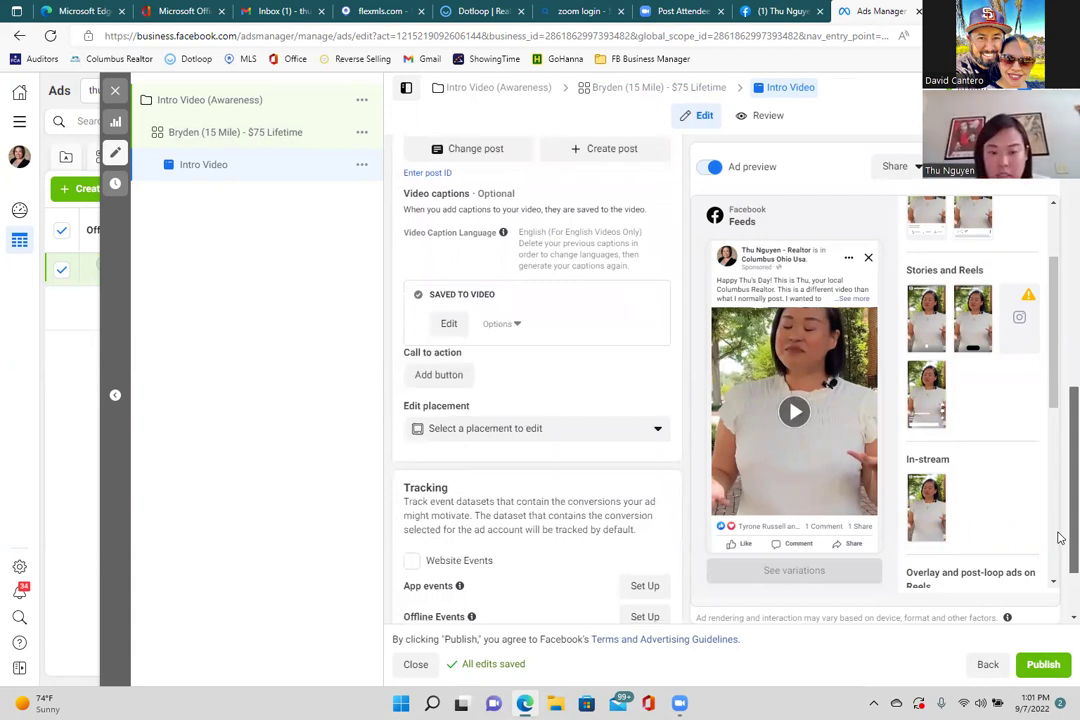
drag(1058, 538, 1052, 577)
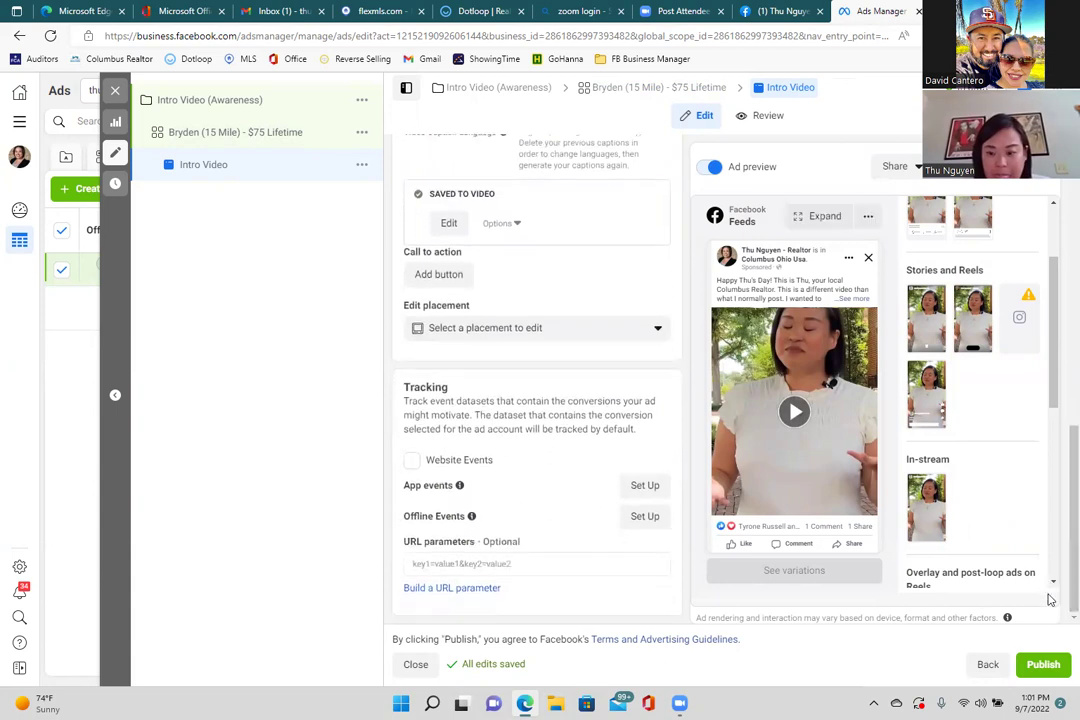
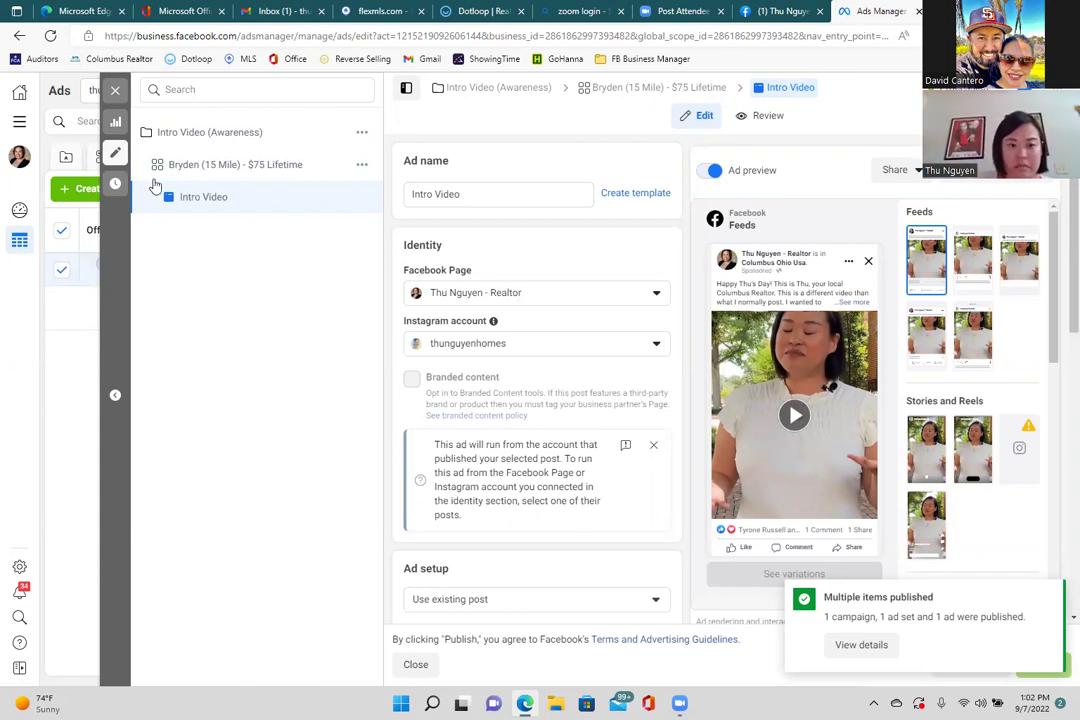
click(116, 93)
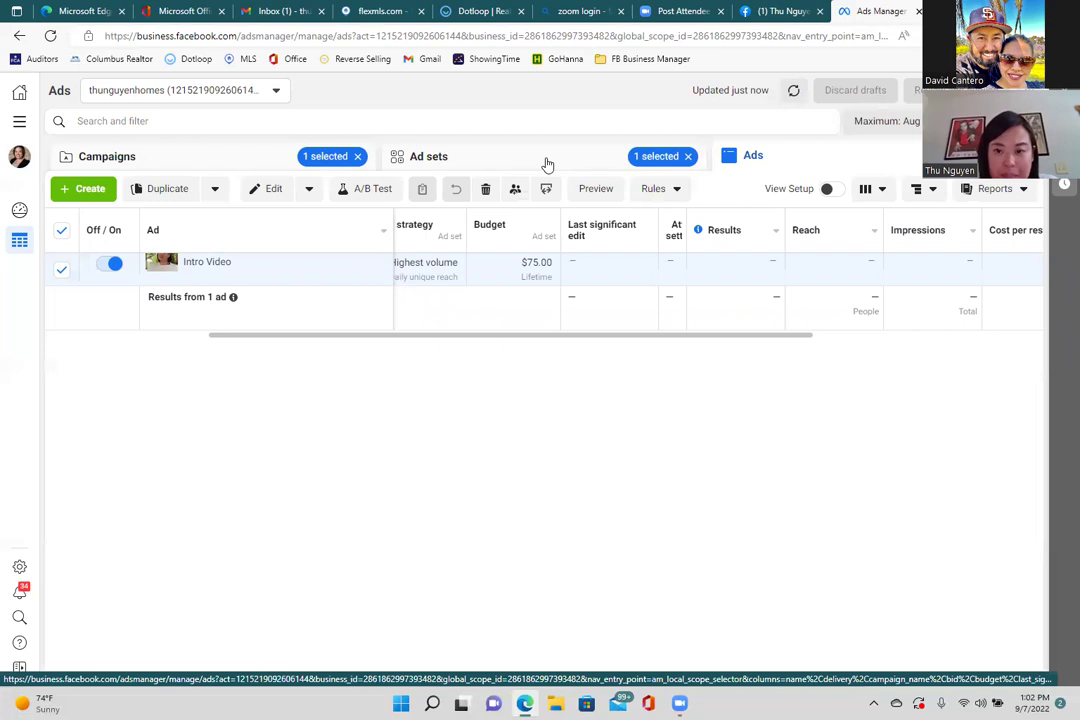
- Open Custom Audiences and delete the existing audience "In Contract Process - Red Shirt (15 sec)"
click(606, 60)
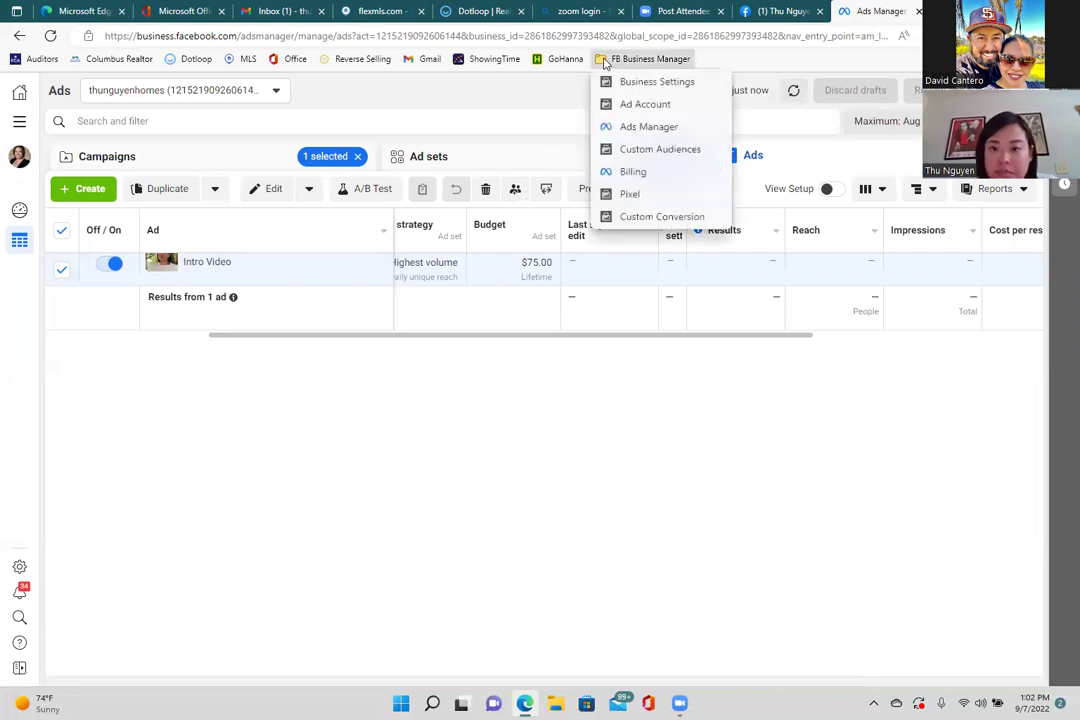
click(623, 149)
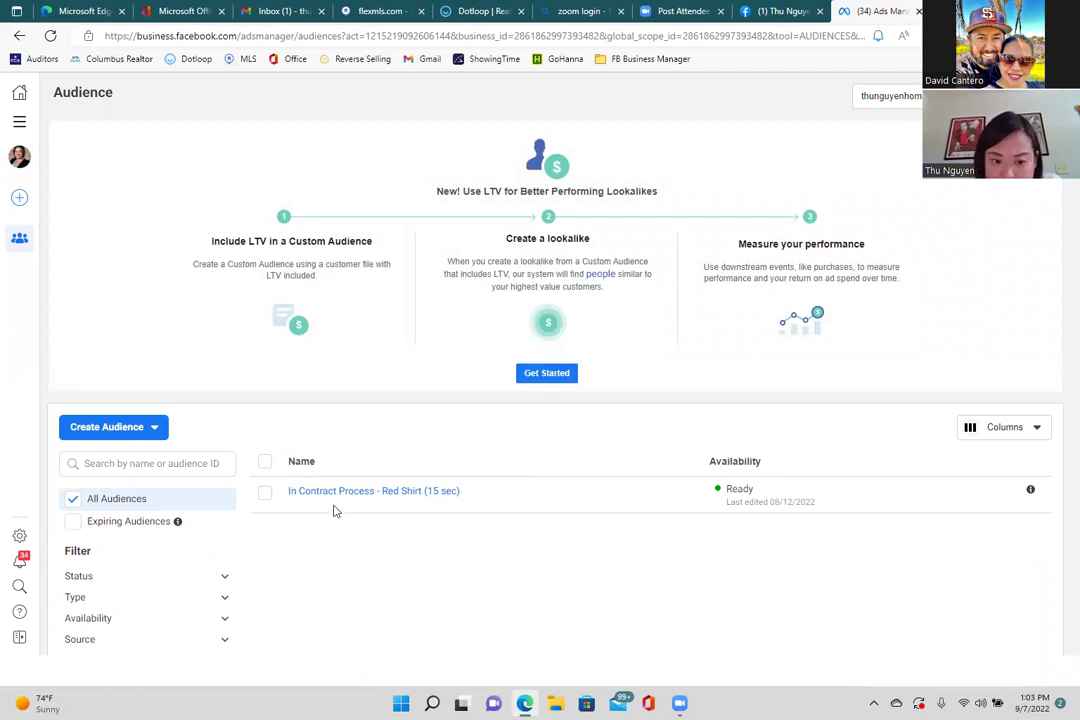
mouse_move(321, 497)
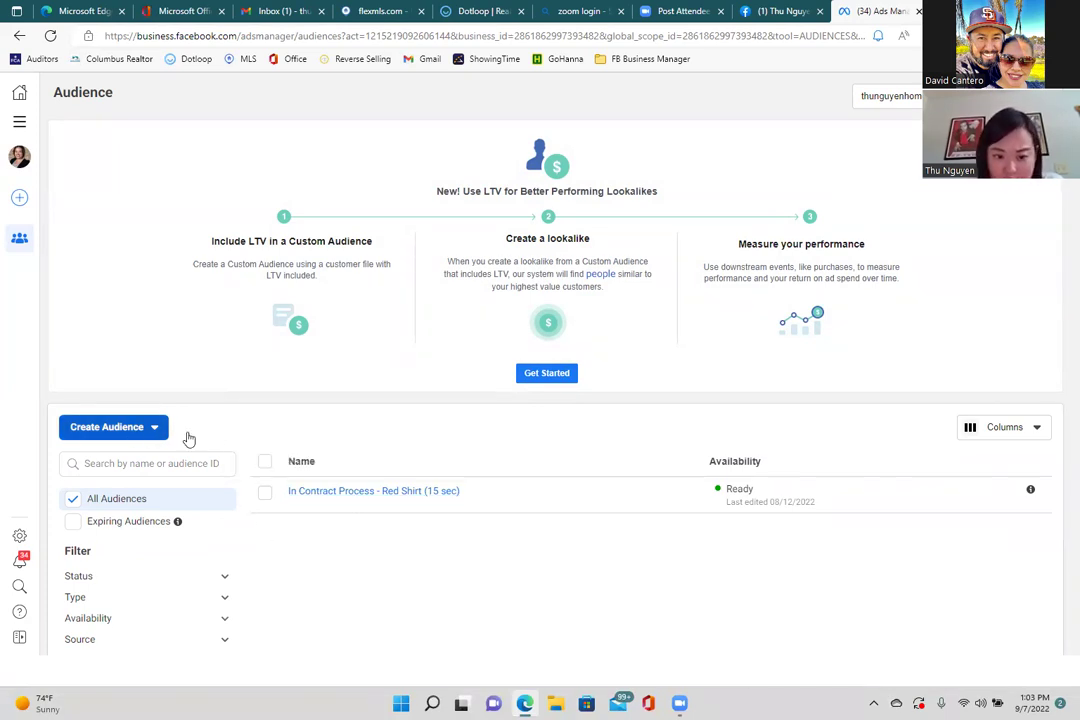
click(88, 430)
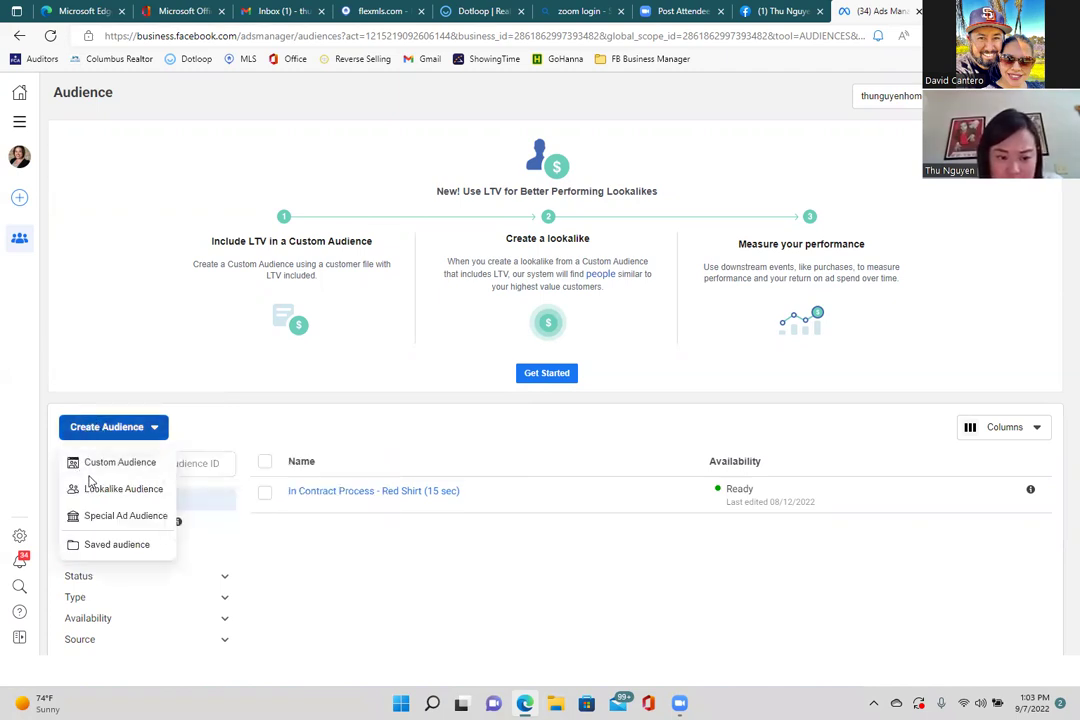
click(345, 566)
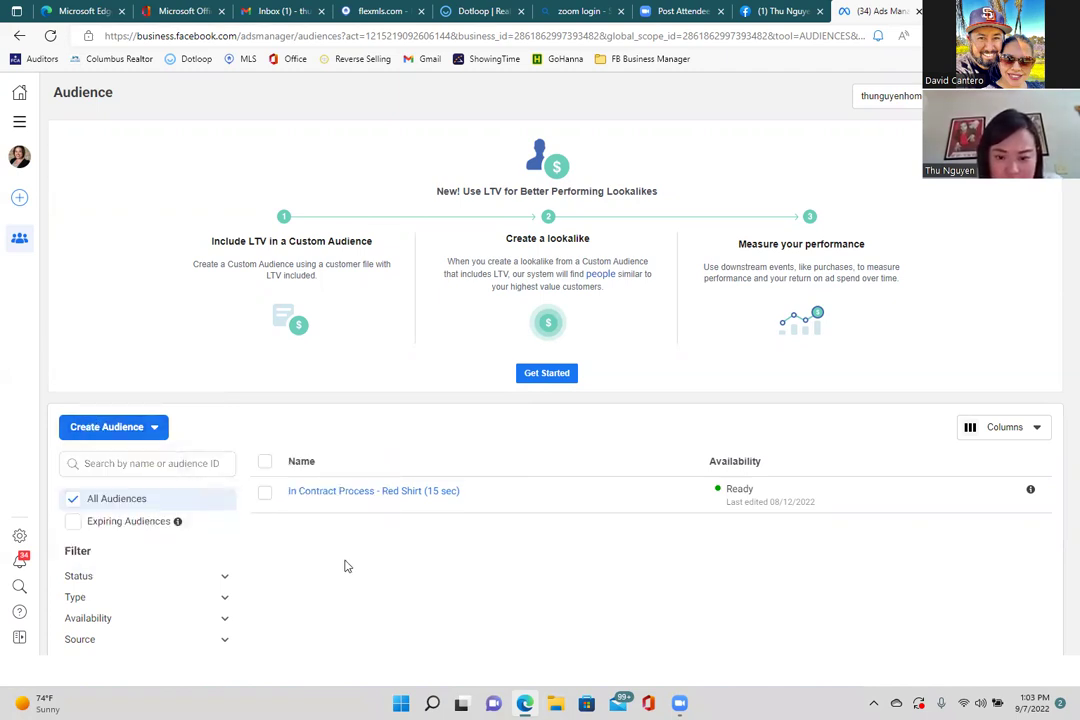
click(264, 492)
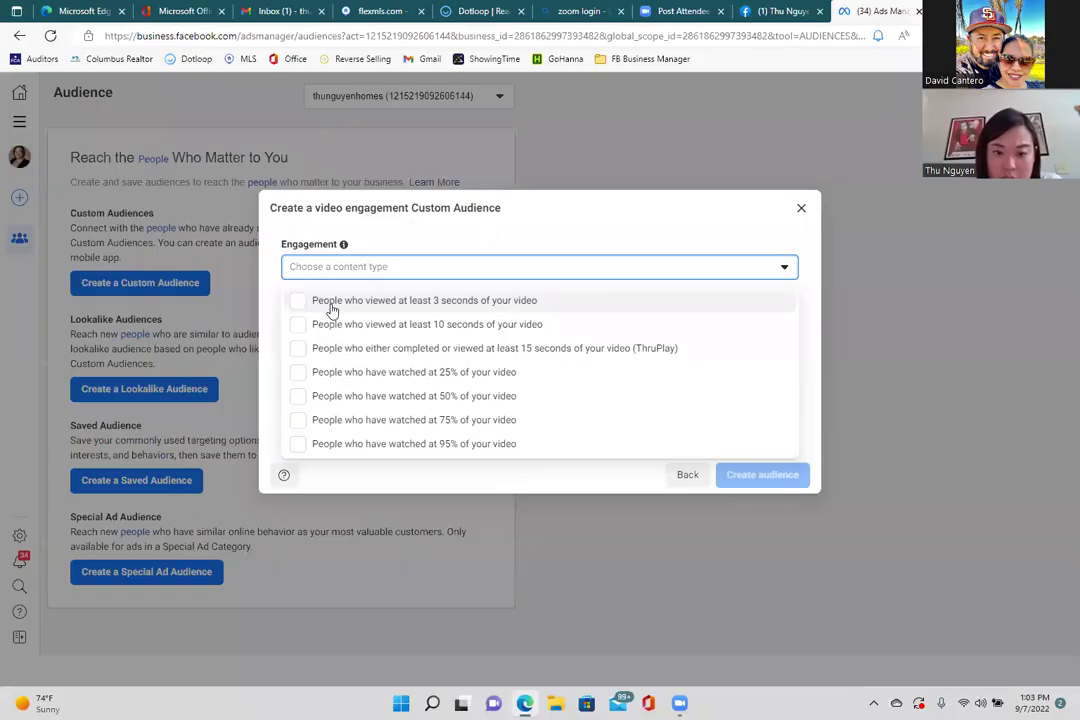
- Base the video engagement audience on people who watched 25% of the Realtor page's Sep 6, 2022 intro video
click(300, 377)
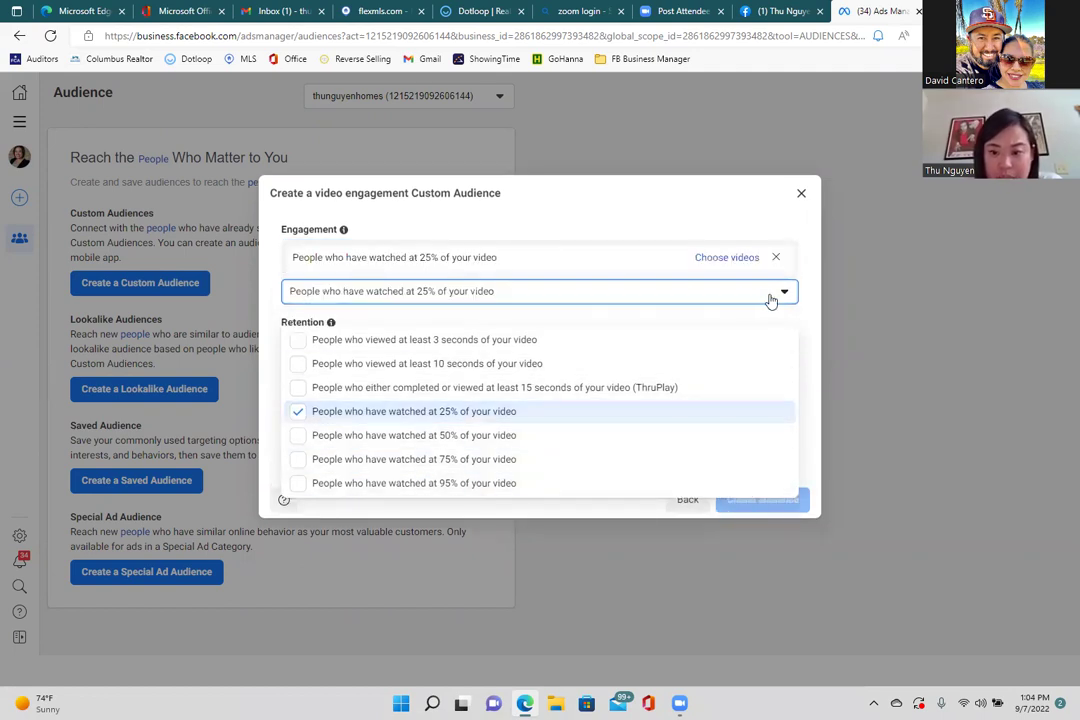
click(743, 257)
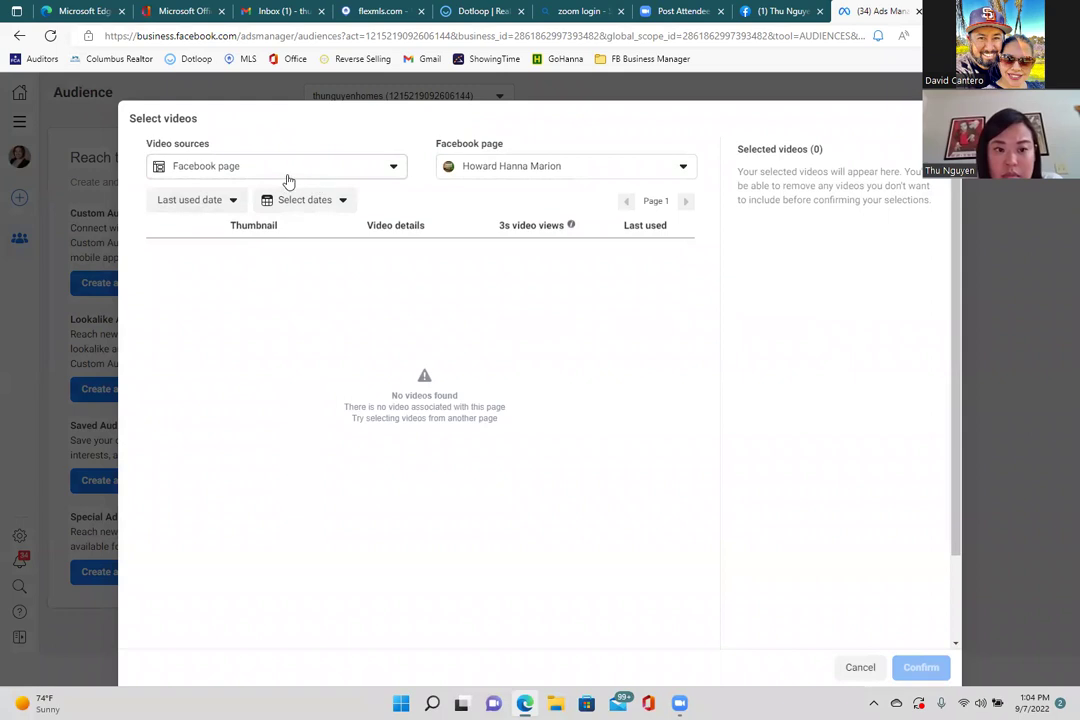
click(475, 167)
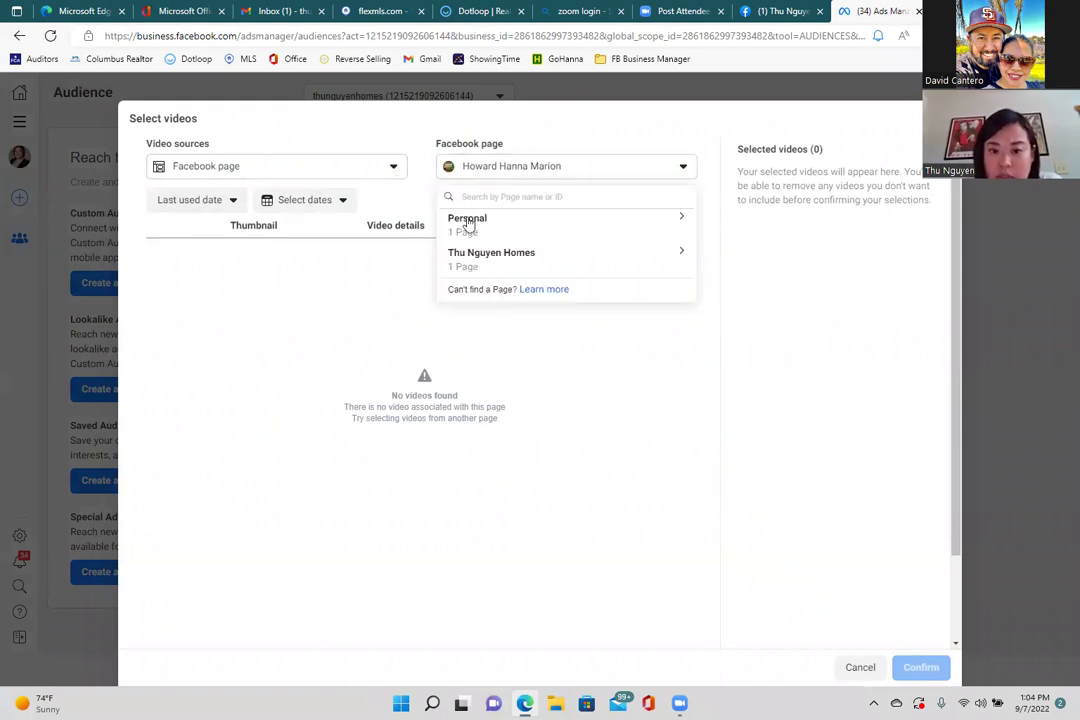
click(474, 260)
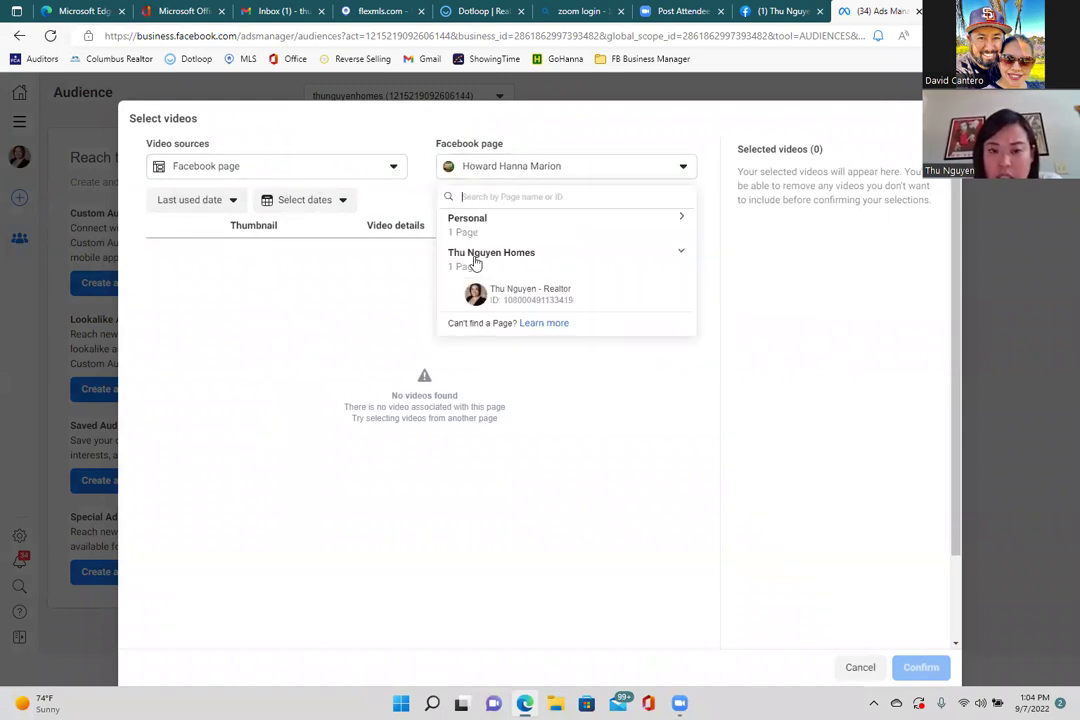
click(520, 294)
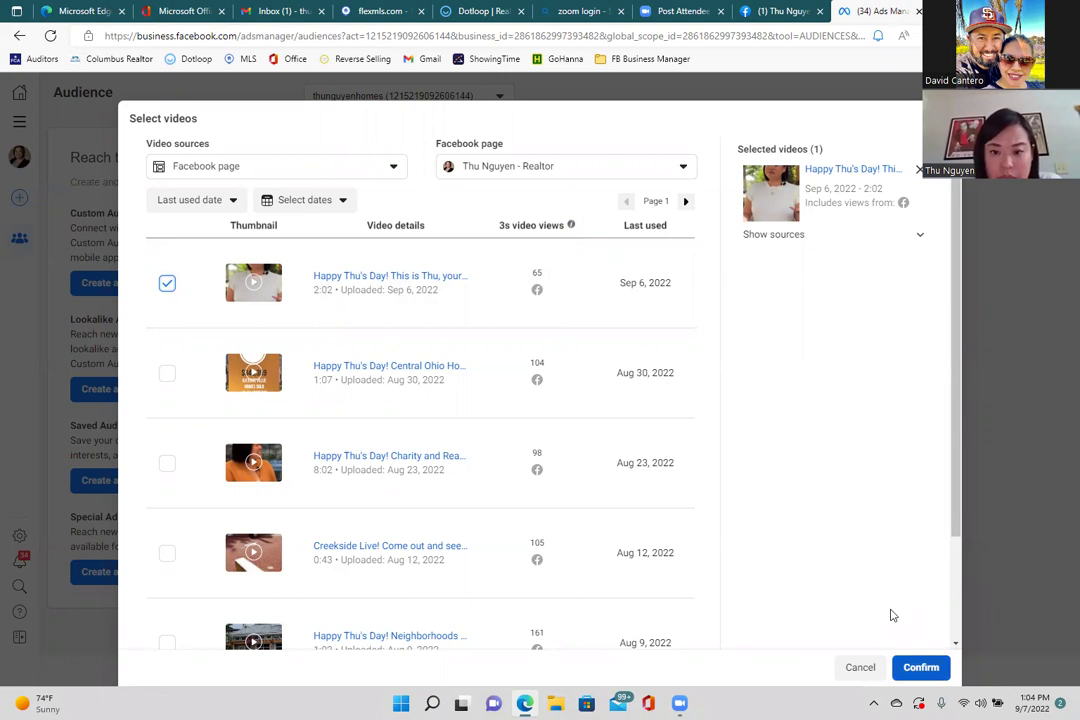
key(Return)
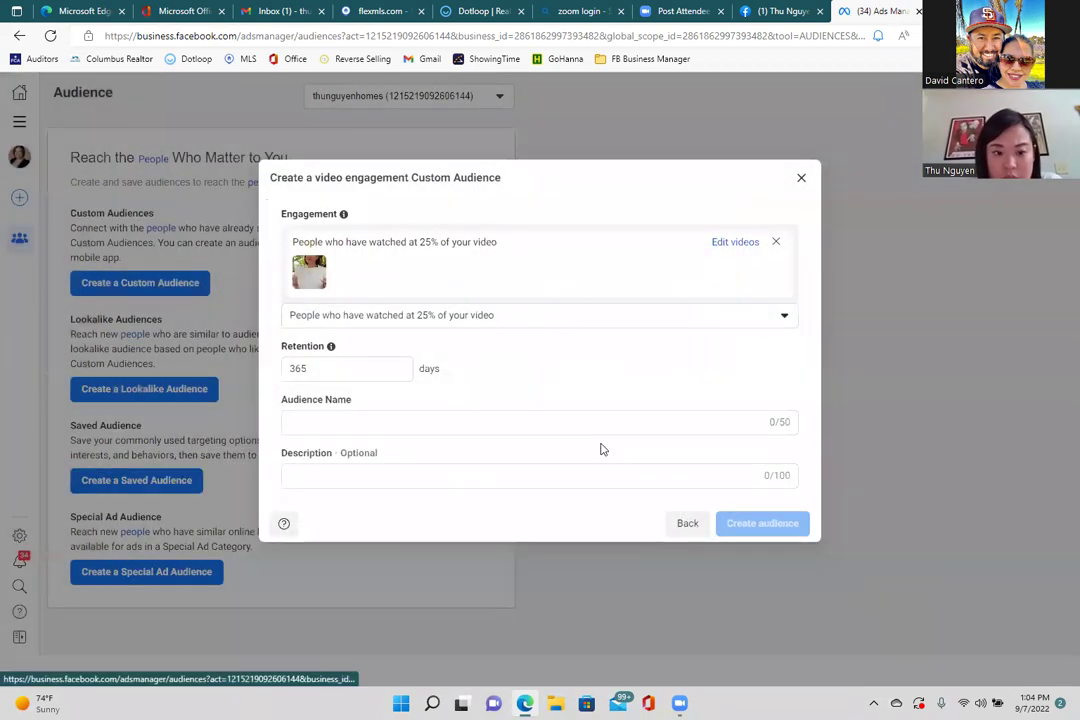
- Set the audience retention to 45 days, name it "Intro Video (25%)" and create the audience
double_click(328, 366)
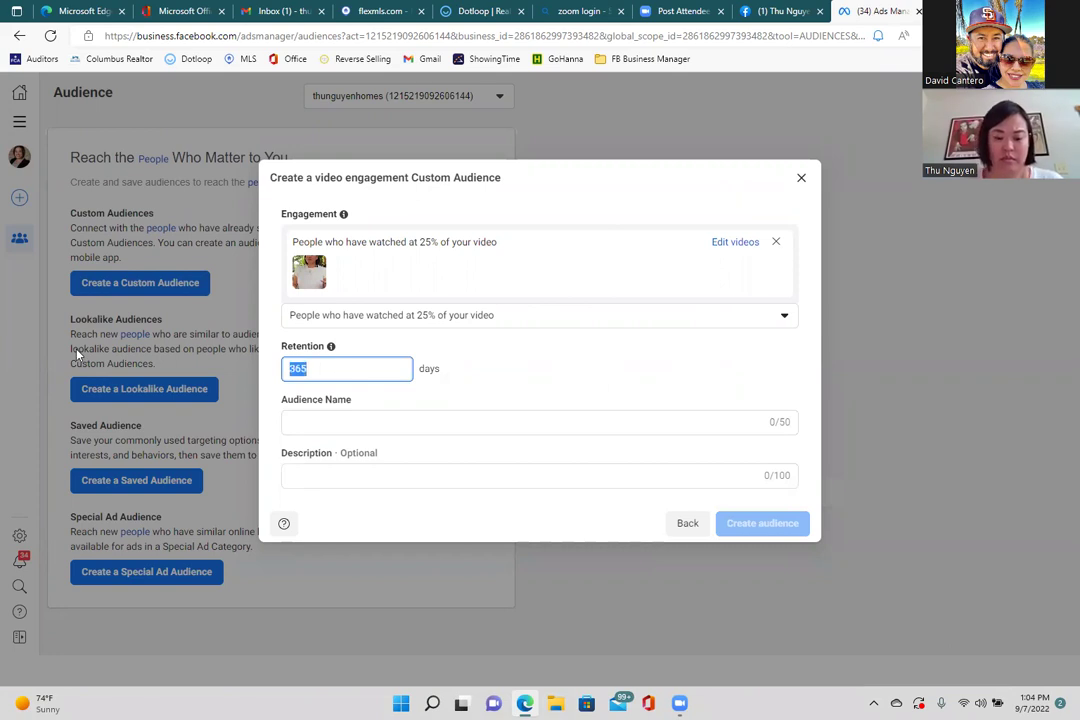
text(45)
click(508, 370)
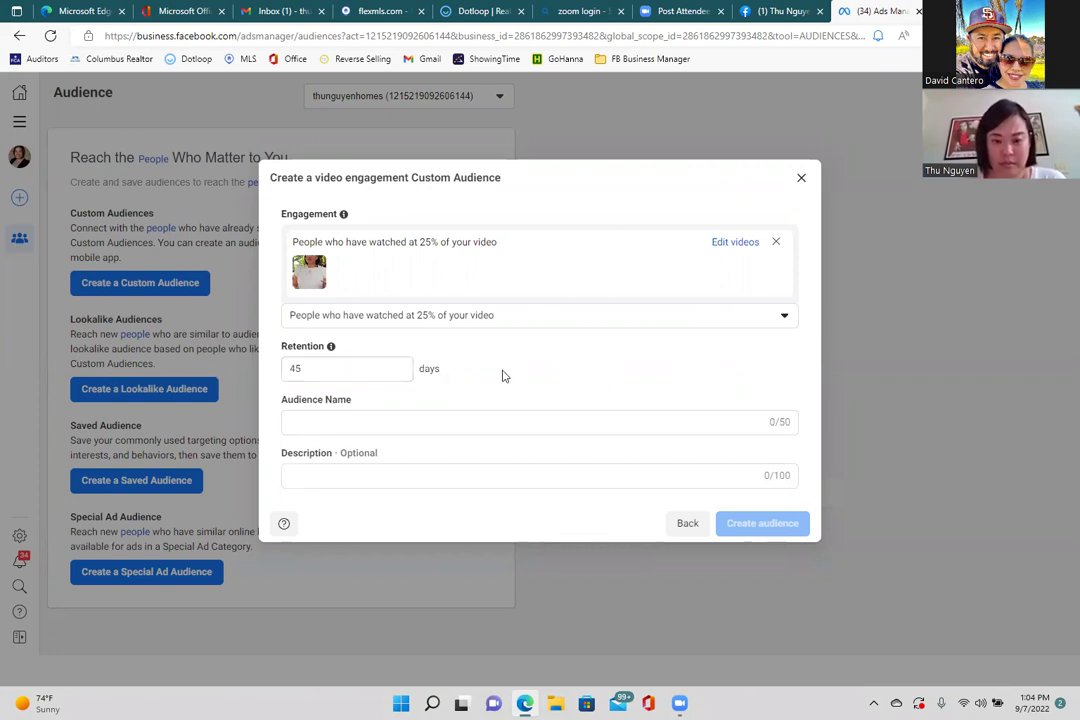
click(433, 424)
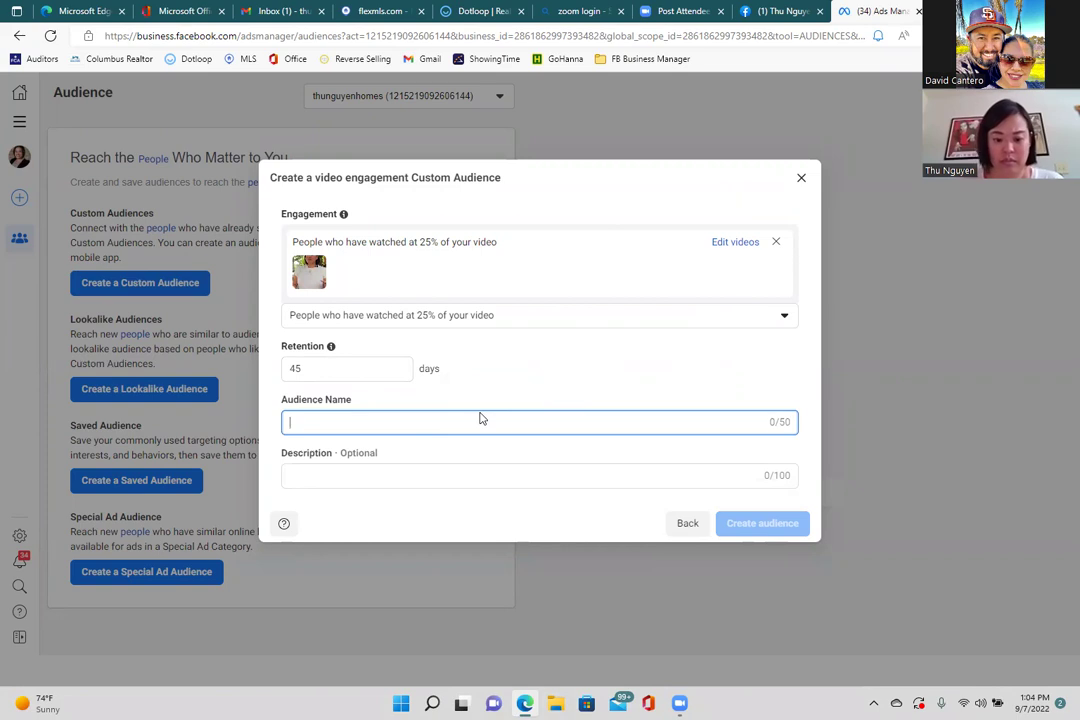
text(Intro Video ()
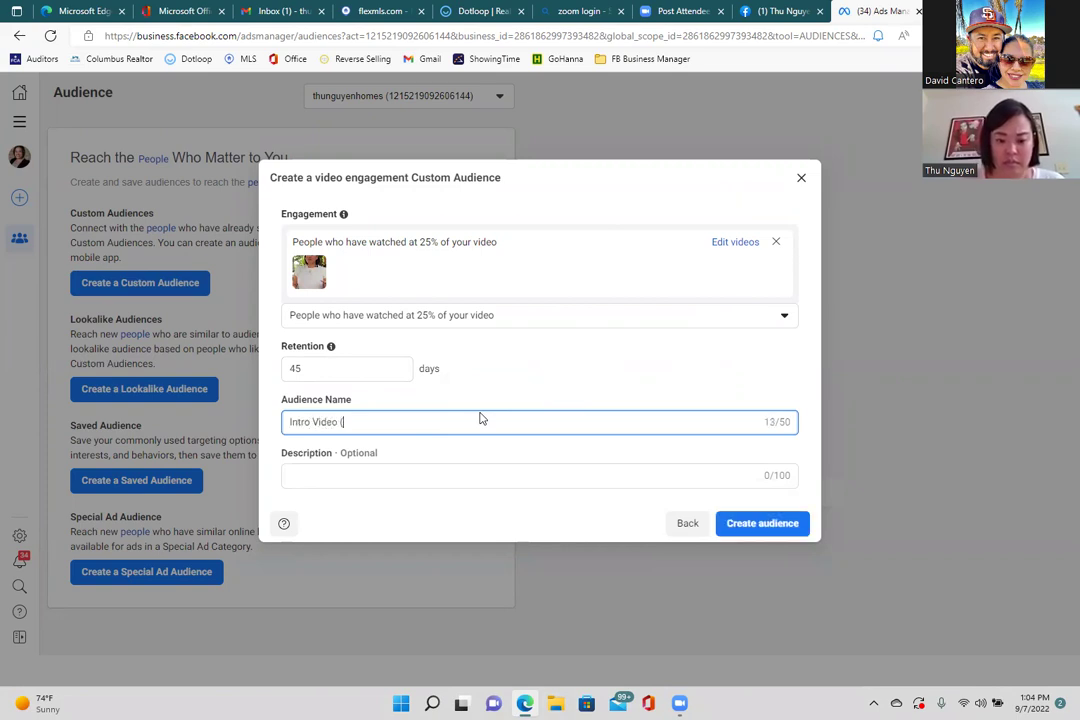
text(25%))
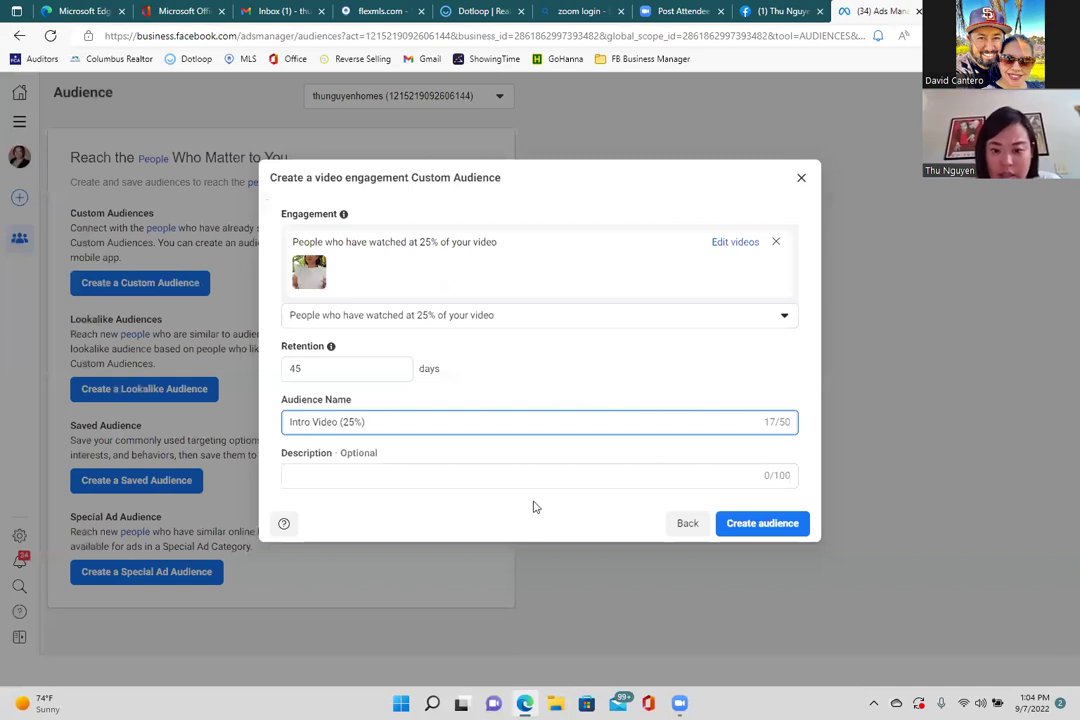
click(732, 524)
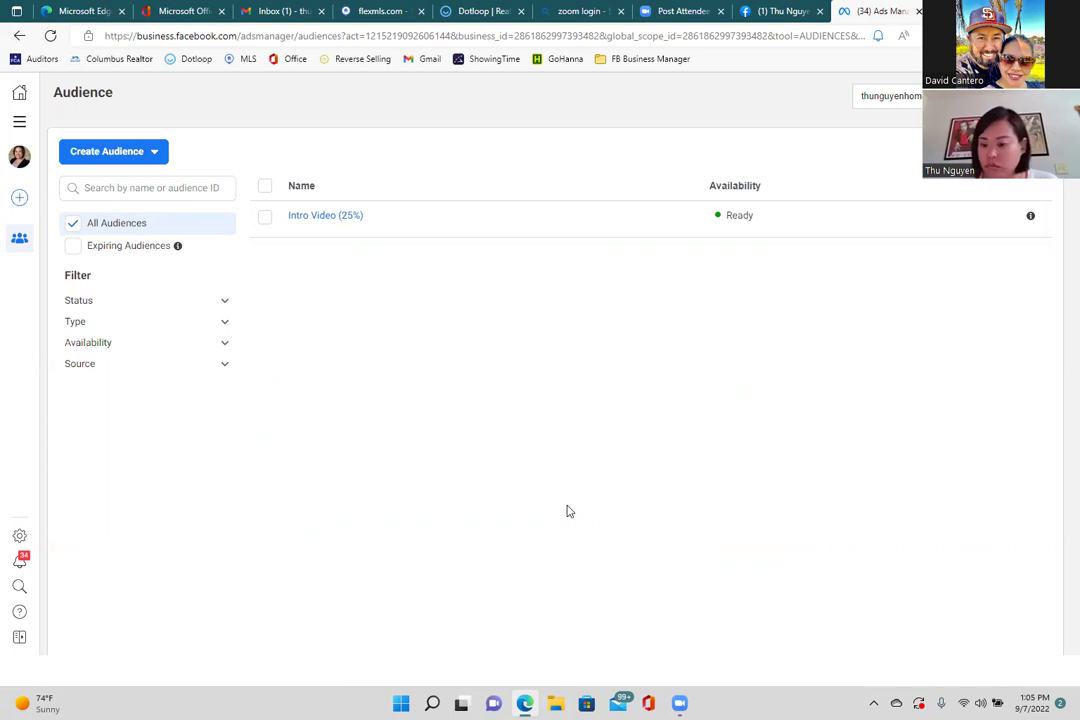
- Check the September 2022 dates in the system calendar and close it
click(1033, 703)
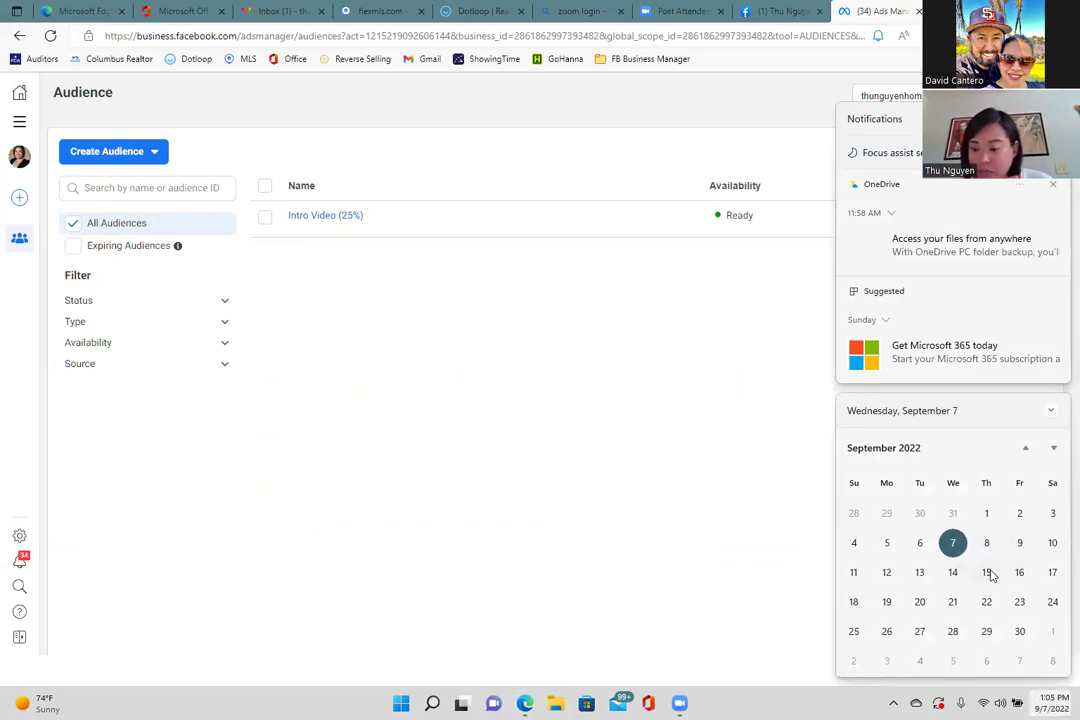
click(497, 516)
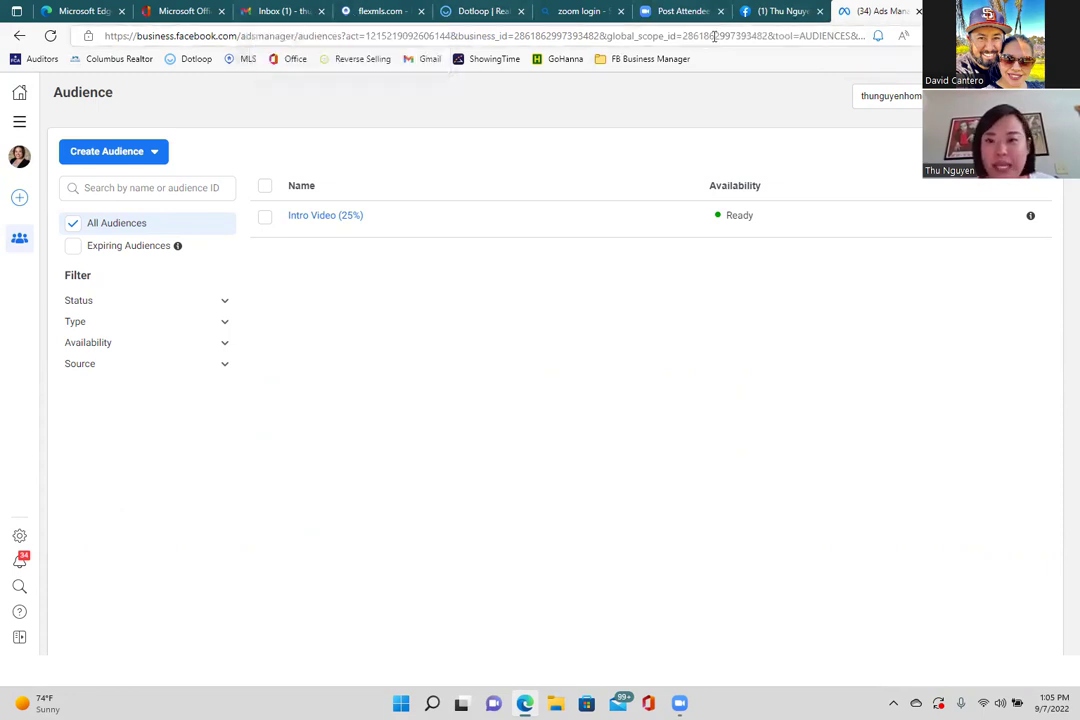
- Switch to the intro video on Facebook and pause its playback
click(772, 11)
click(759, 285)
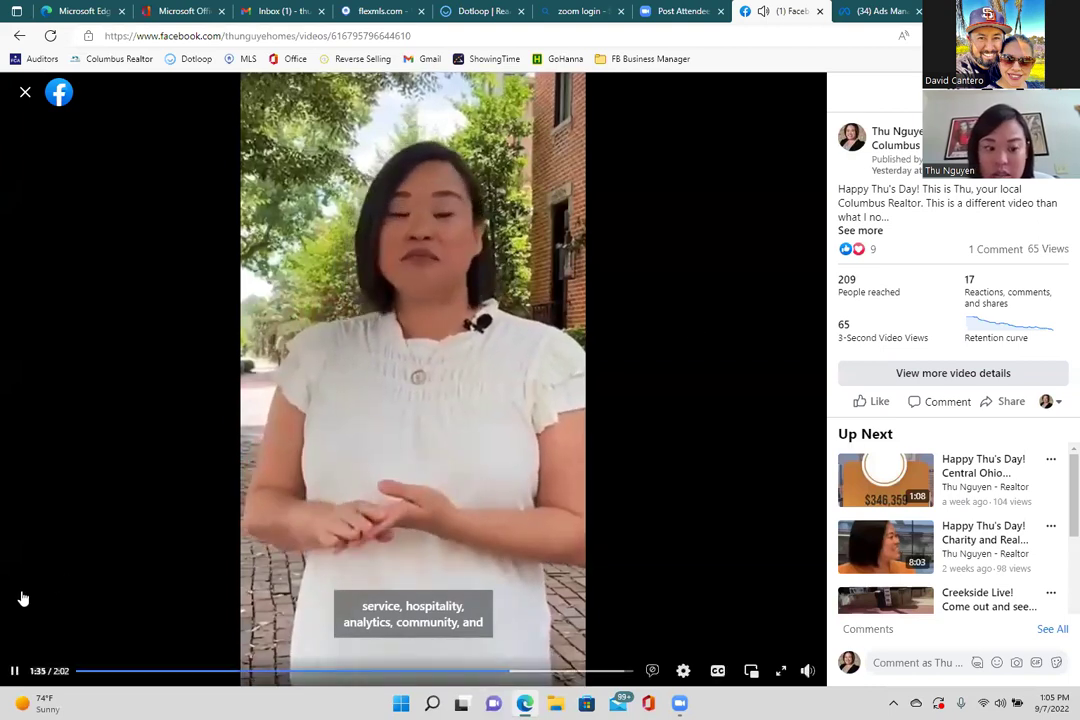
click(13, 672)
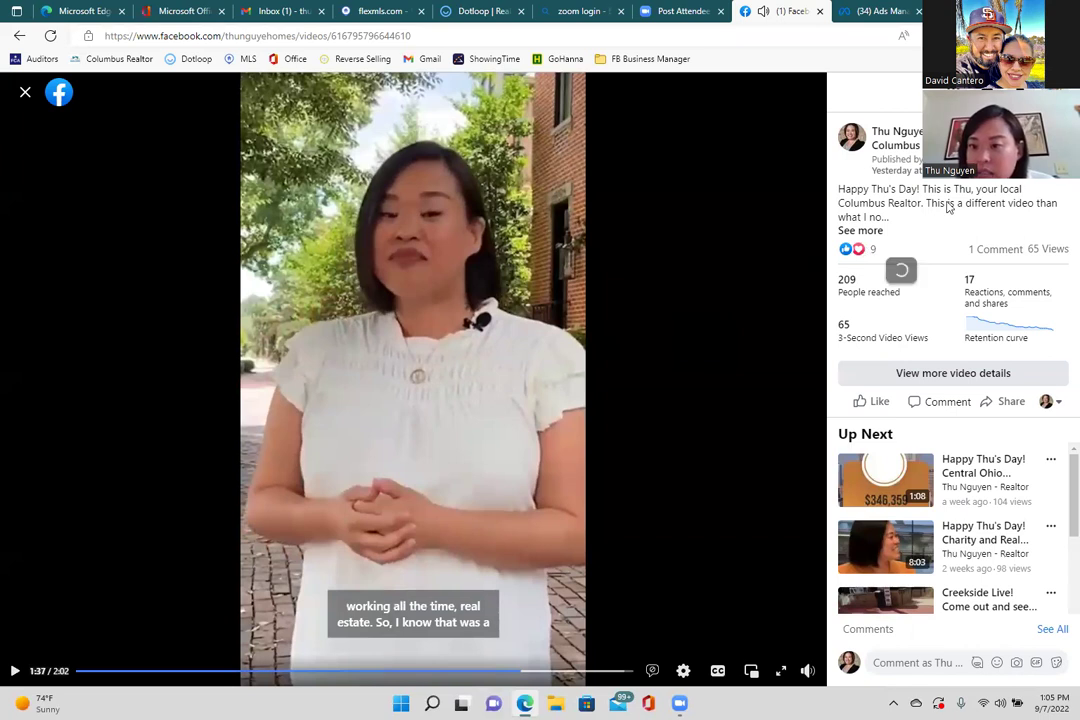